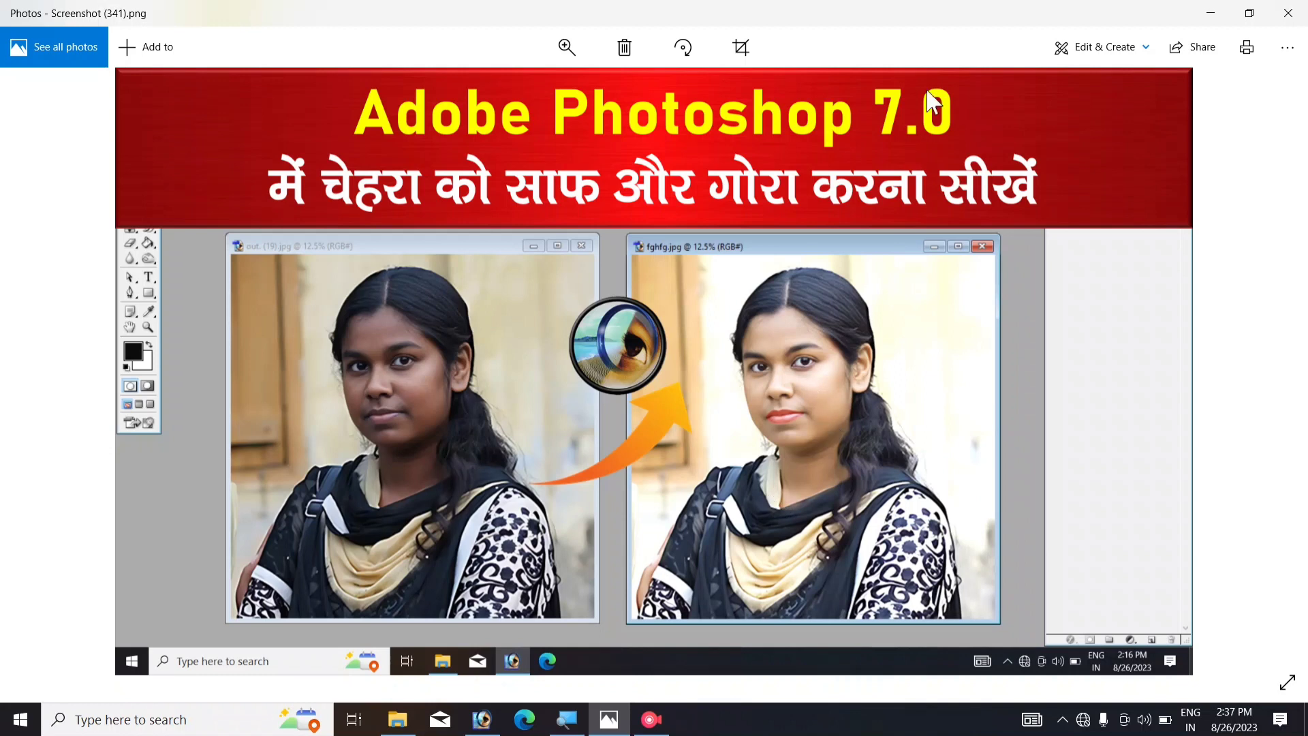
# Step: Close the Photos viewer, minimize the Screenshots folder and bring the empty Photoshop forward
pyautogui.click(1211, 12)
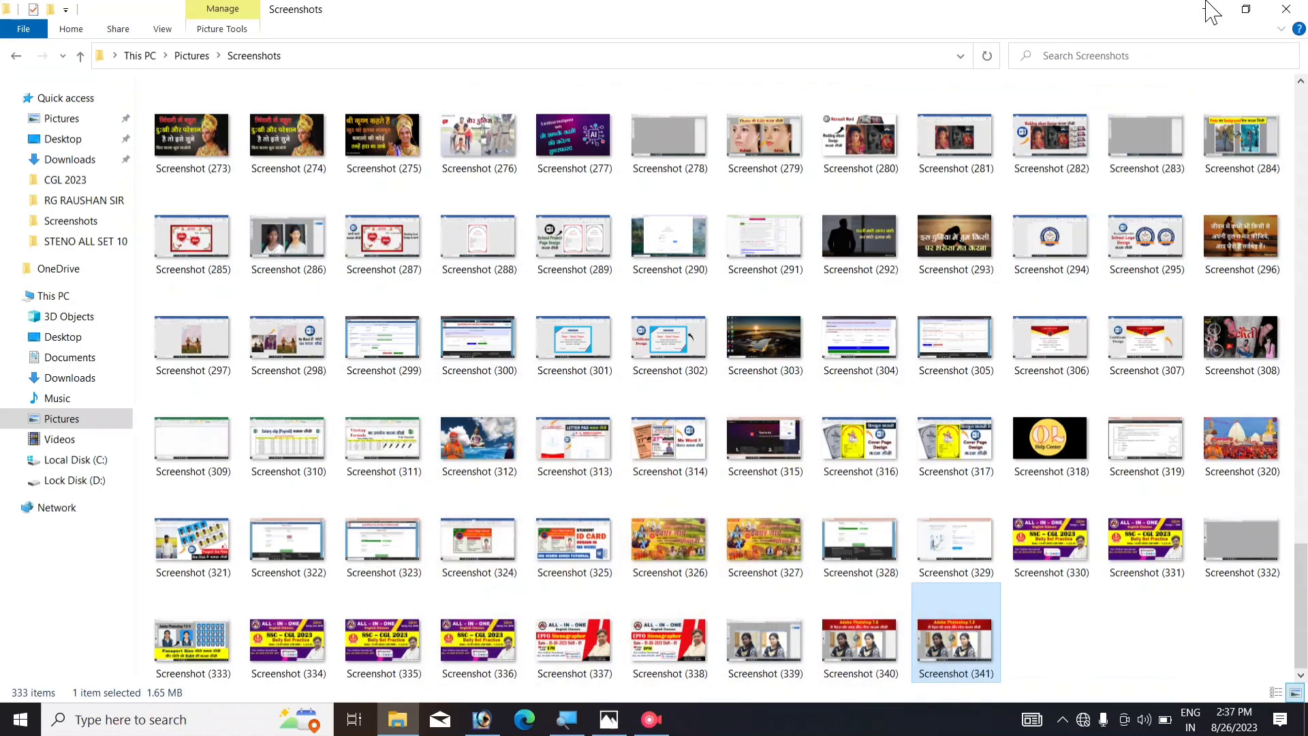
pyautogui.click(1207, 9)
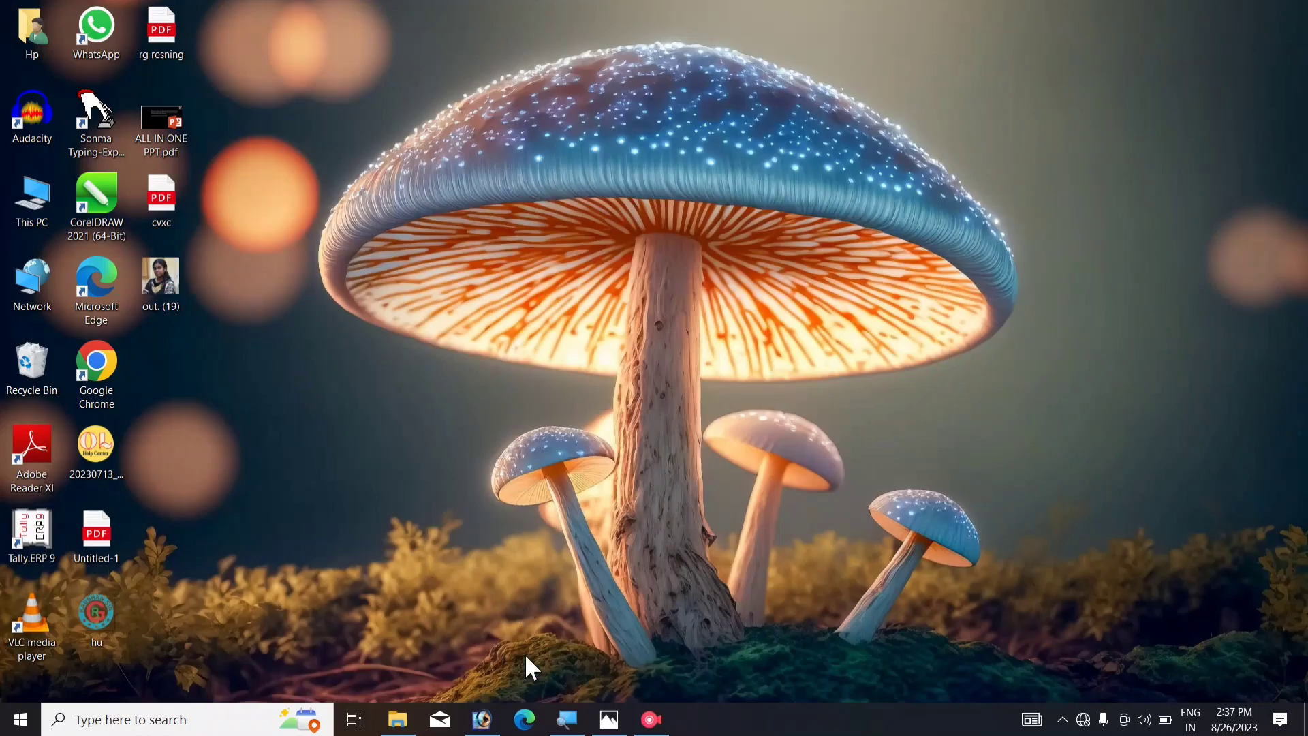
pyautogui.click(477, 721)
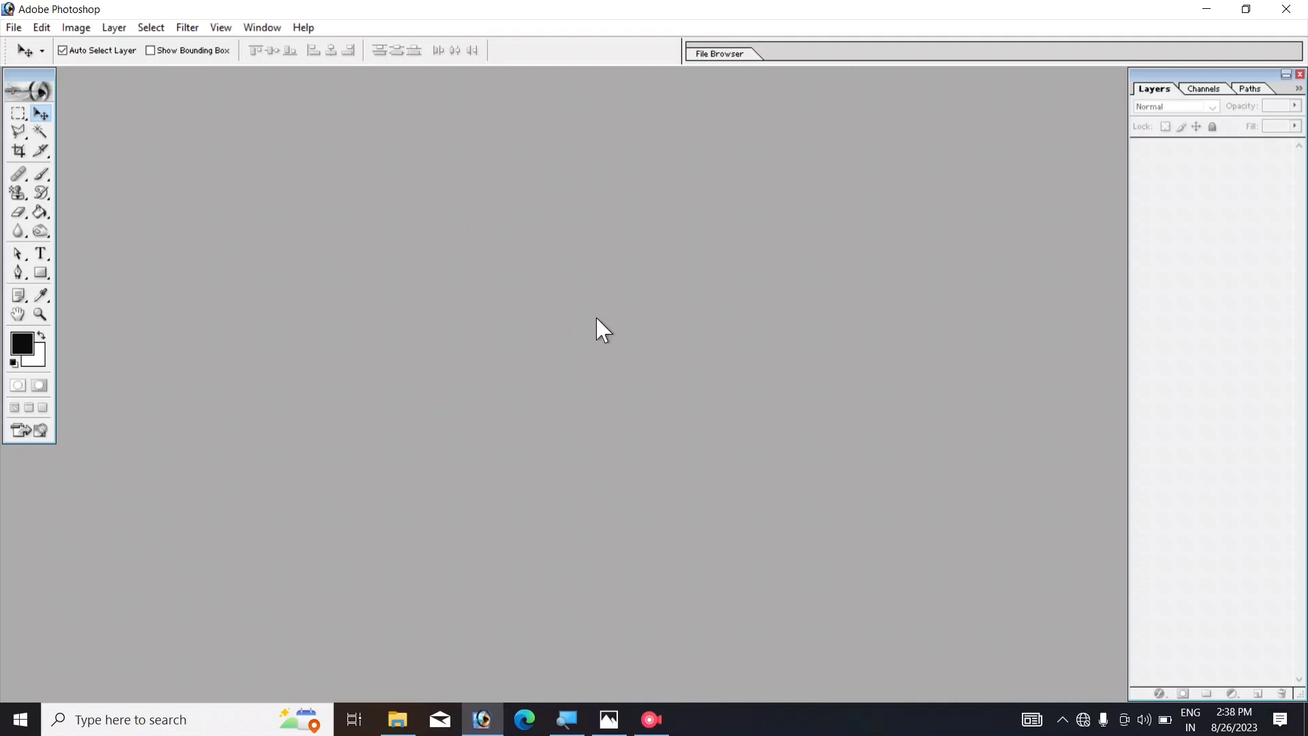
# Step: Open out. (19).jpg from the Desktop and centre its document window
pyautogui.hotkey('ctrl', 'o')
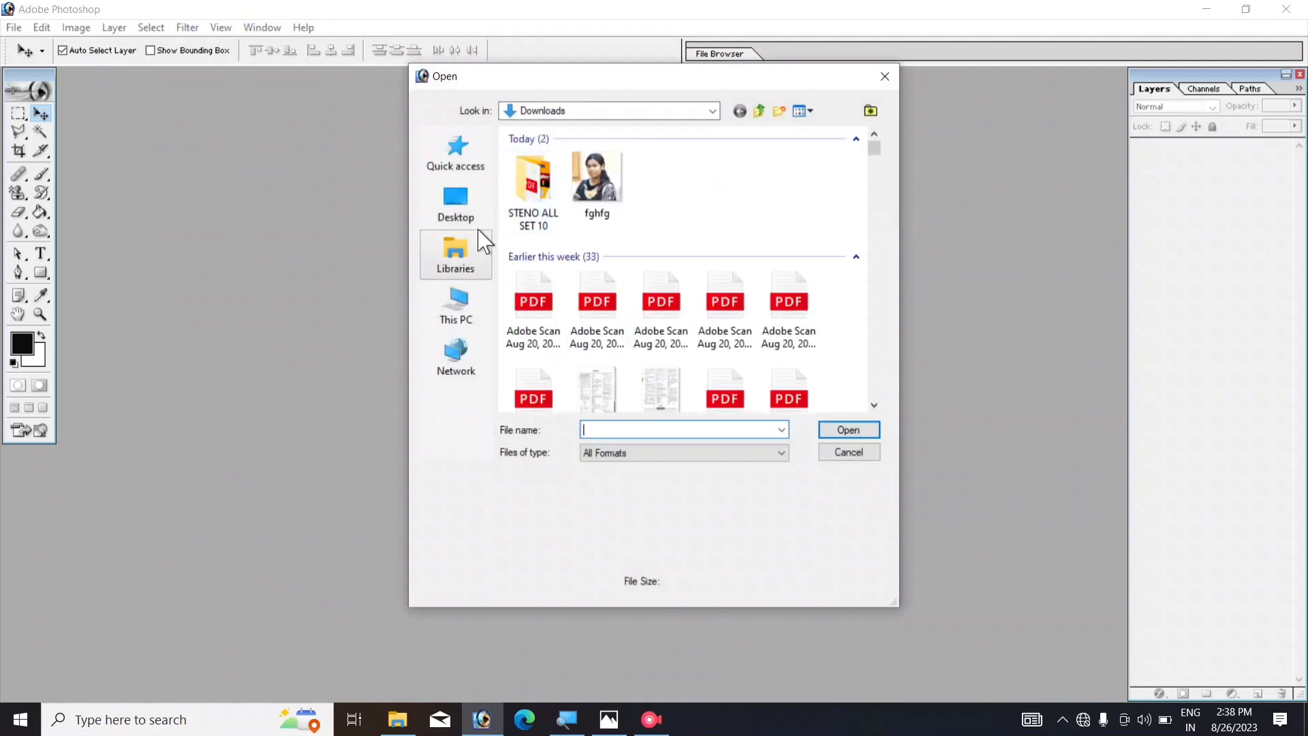
pyautogui.click(455, 204)
pyautogui.click(572, 332)
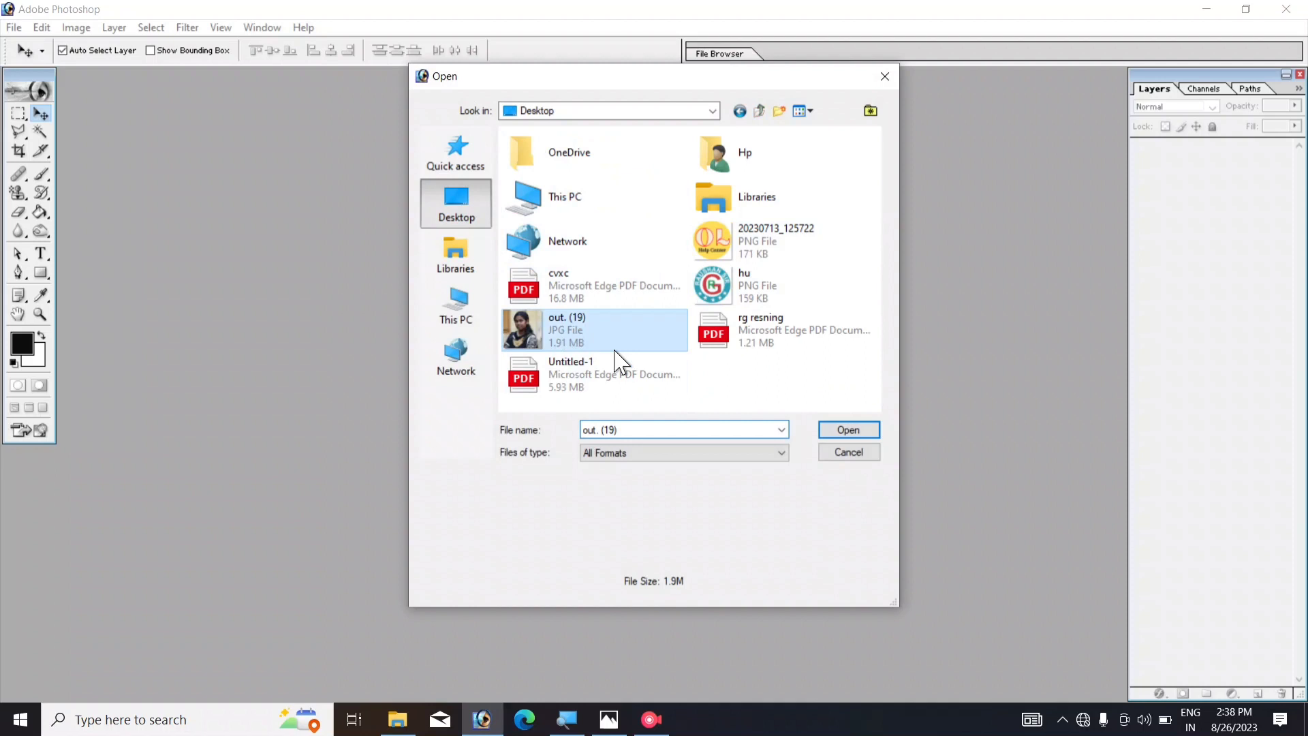
pyautogui.click(848, 430)
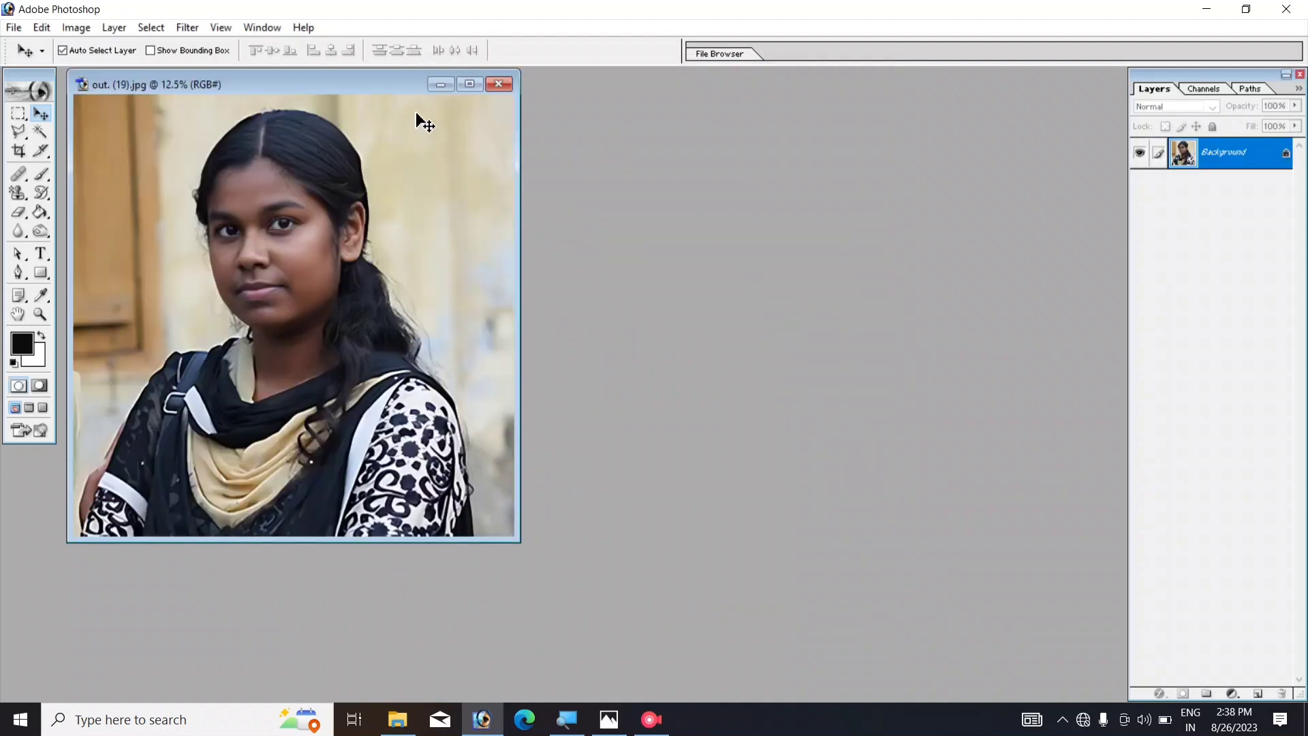
pyautogui.moveTo(356, 96); pyautogui.dragTo(623, 180)
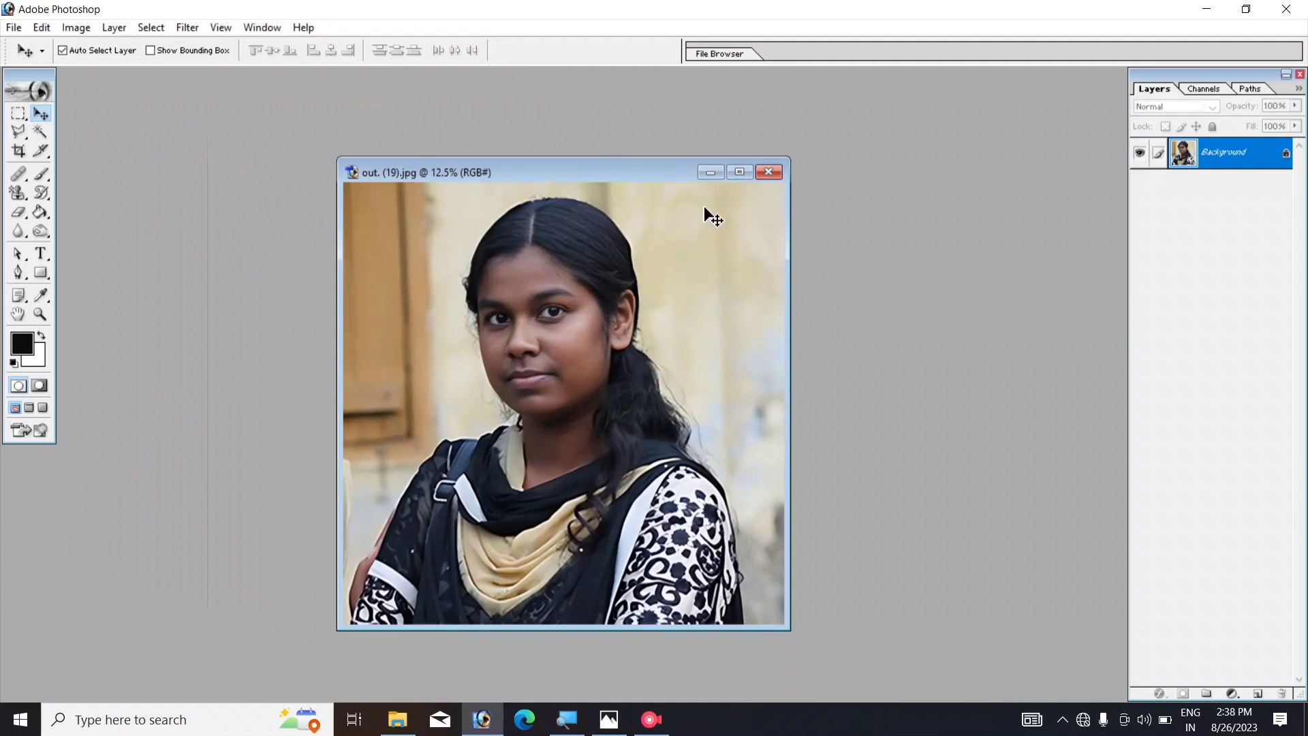
# Step: Maximize the out. (19).jpg document window and zoom in slightly
pyautogui.click(734, 173)
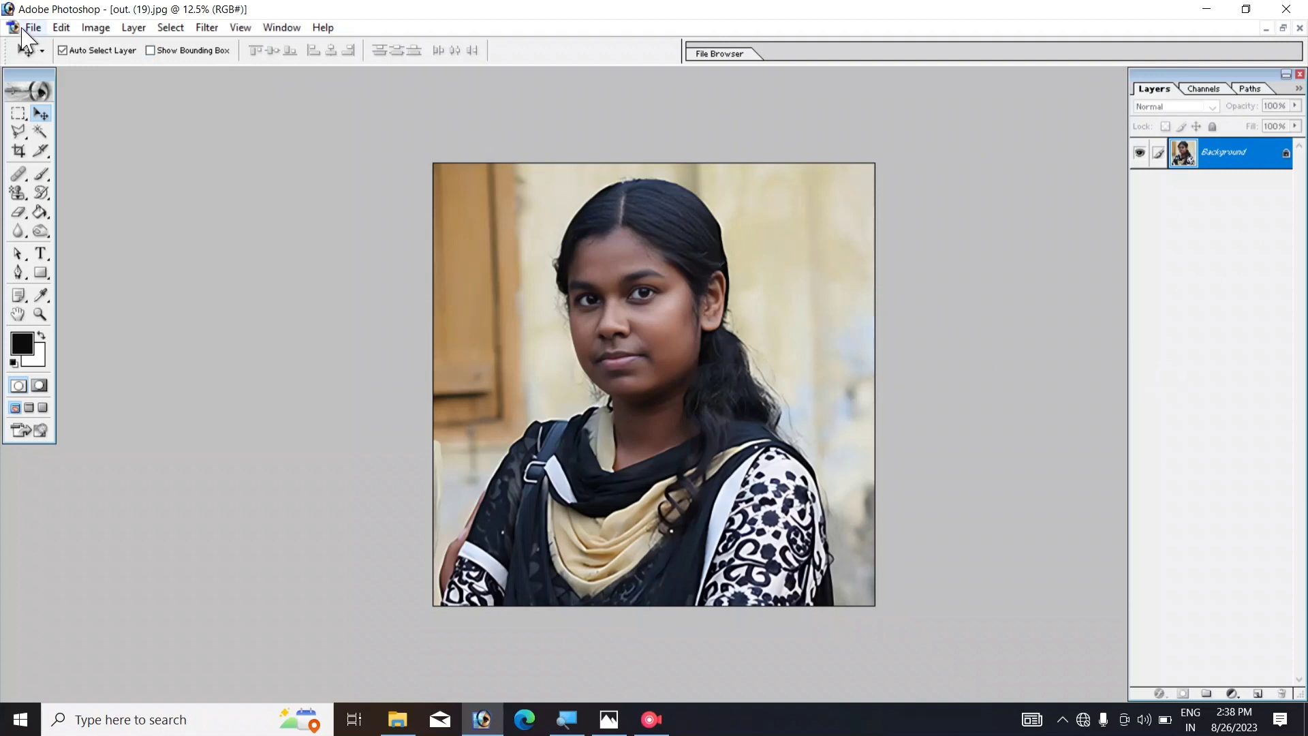
pyautogui.click(282, 29)
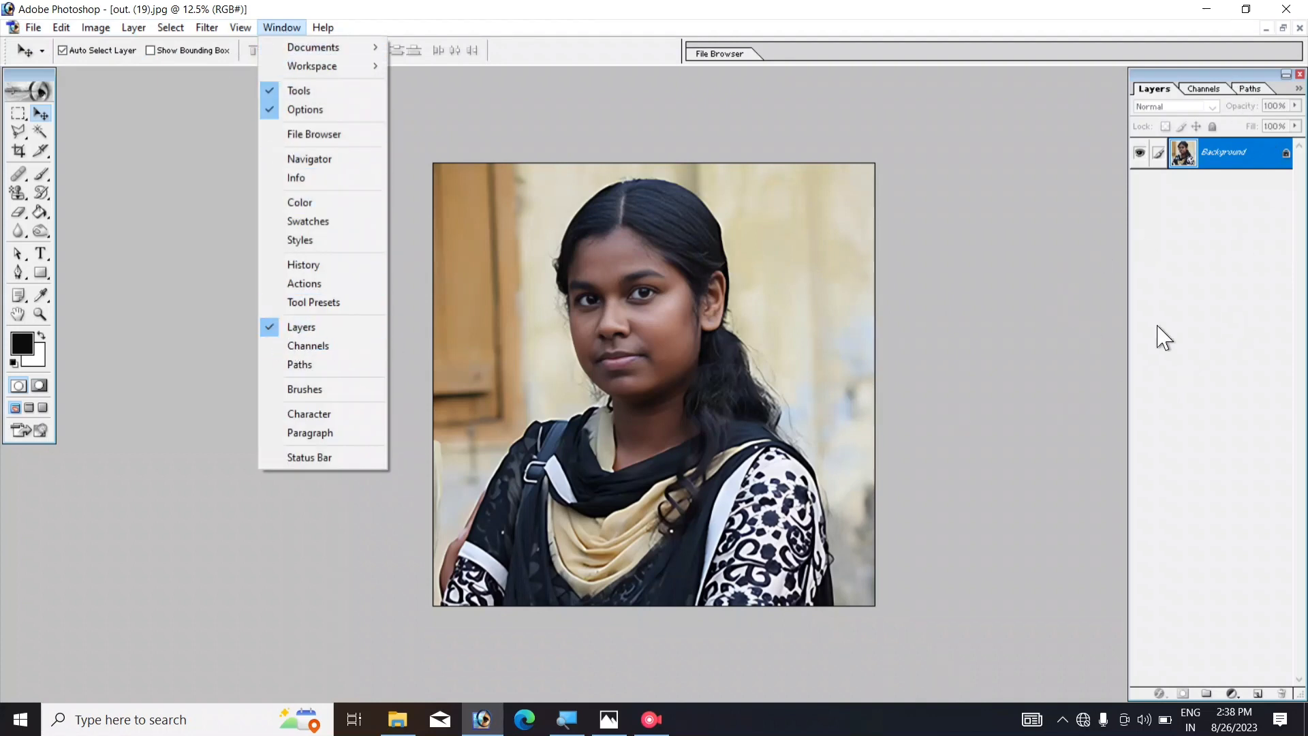
pyautogui.click(1055, 395)
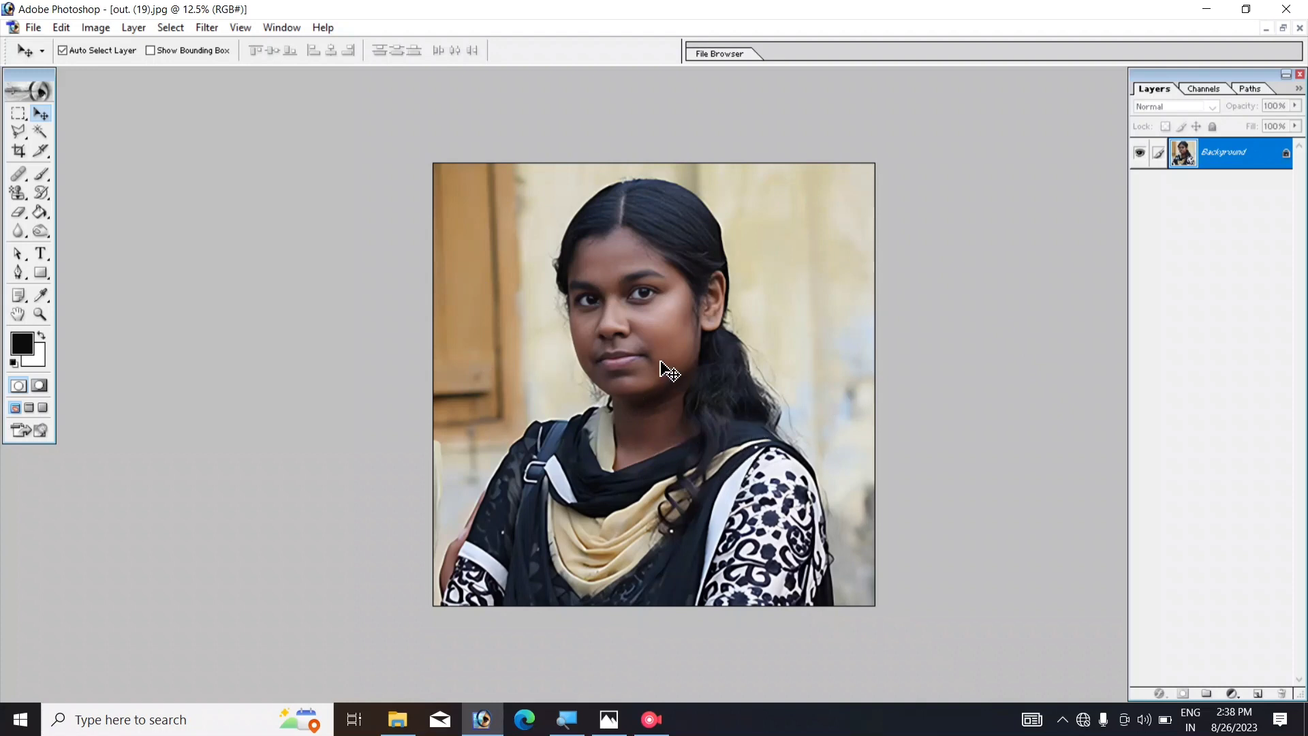
pyautogui.hotkey('ctrl', '0')
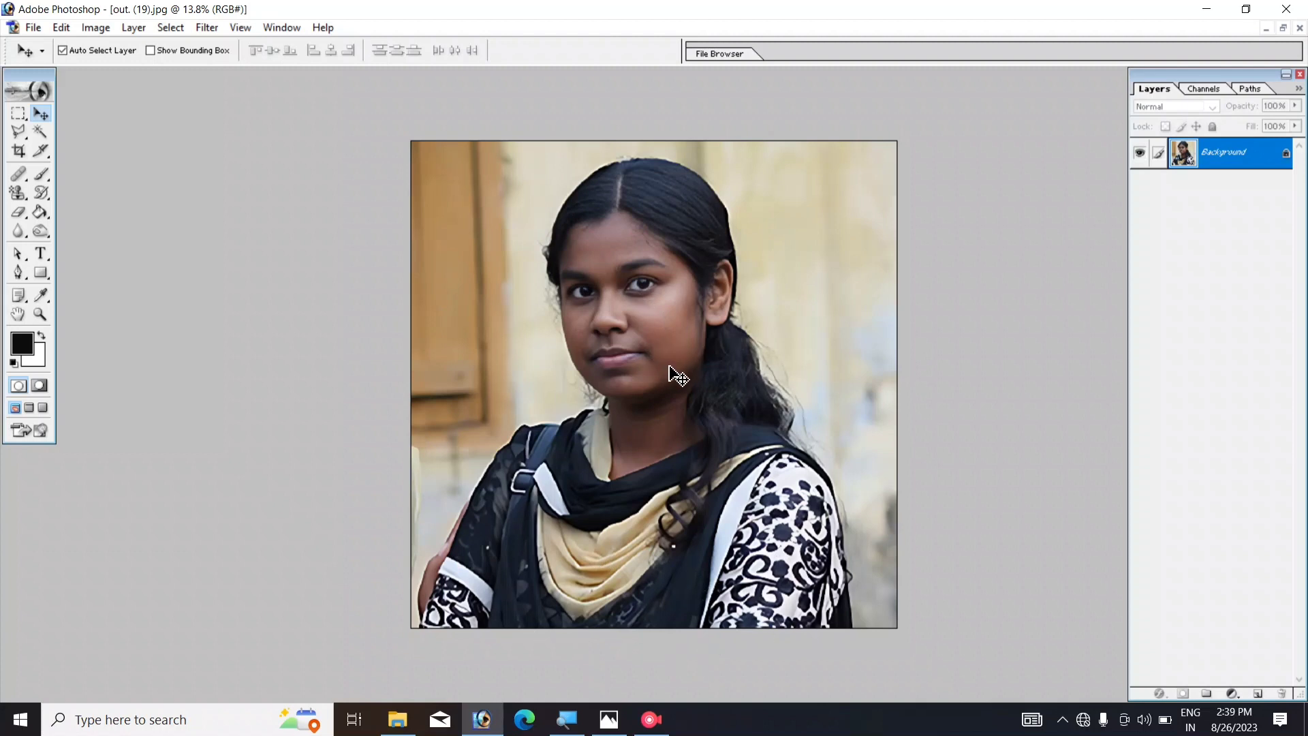
# Step: Brighten the portrait with Levels, lowering the RGB white input to 202
pyautogui.hotkey('ctrl', 'l')
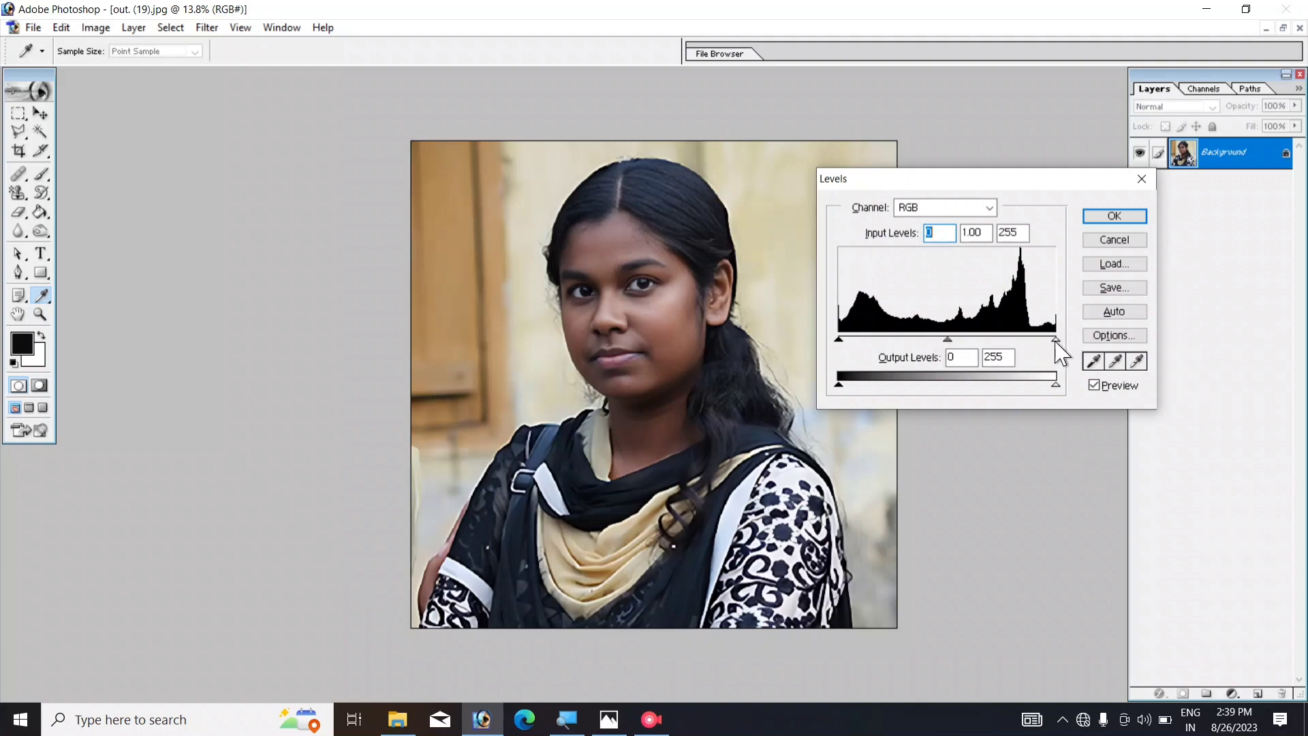
pyautogui.moveTo(1055, 343); pyautogui.dragTo(1026, 345)
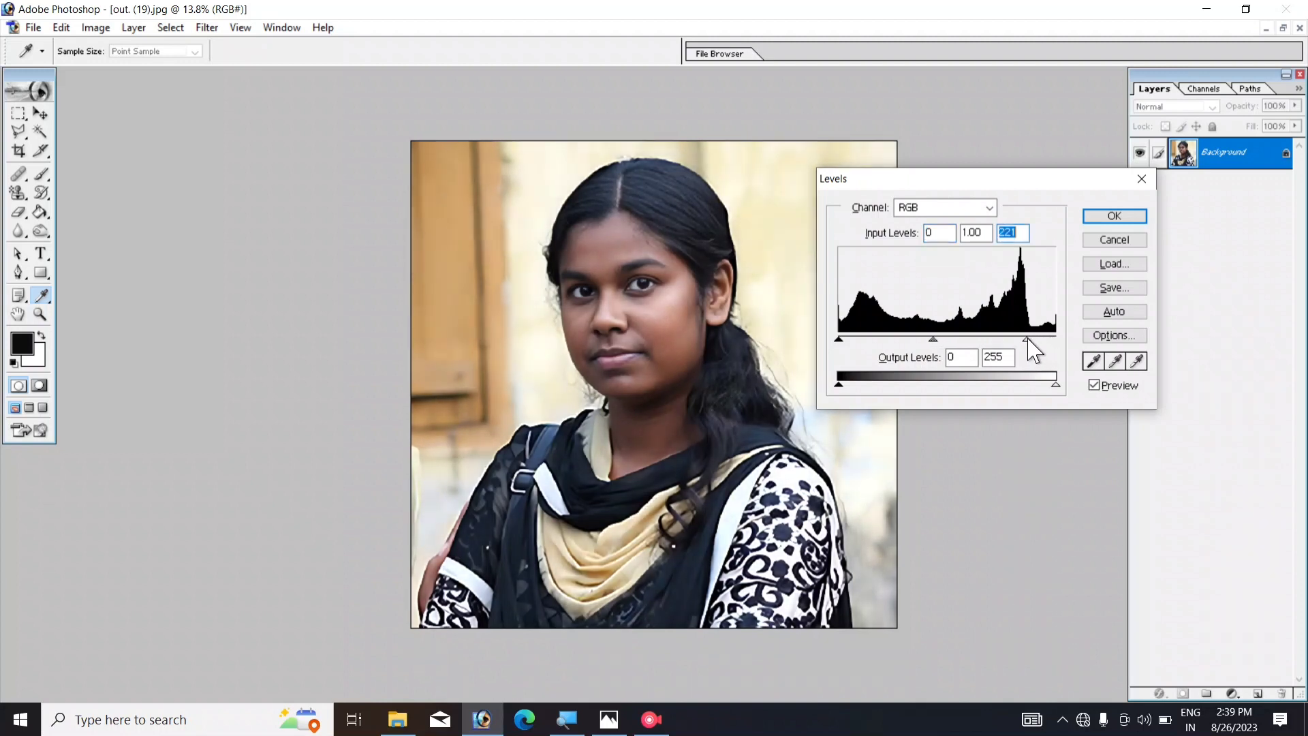
pyautogui.moveTo(1027, 346); pyautogui.dragTo(1010, 343)
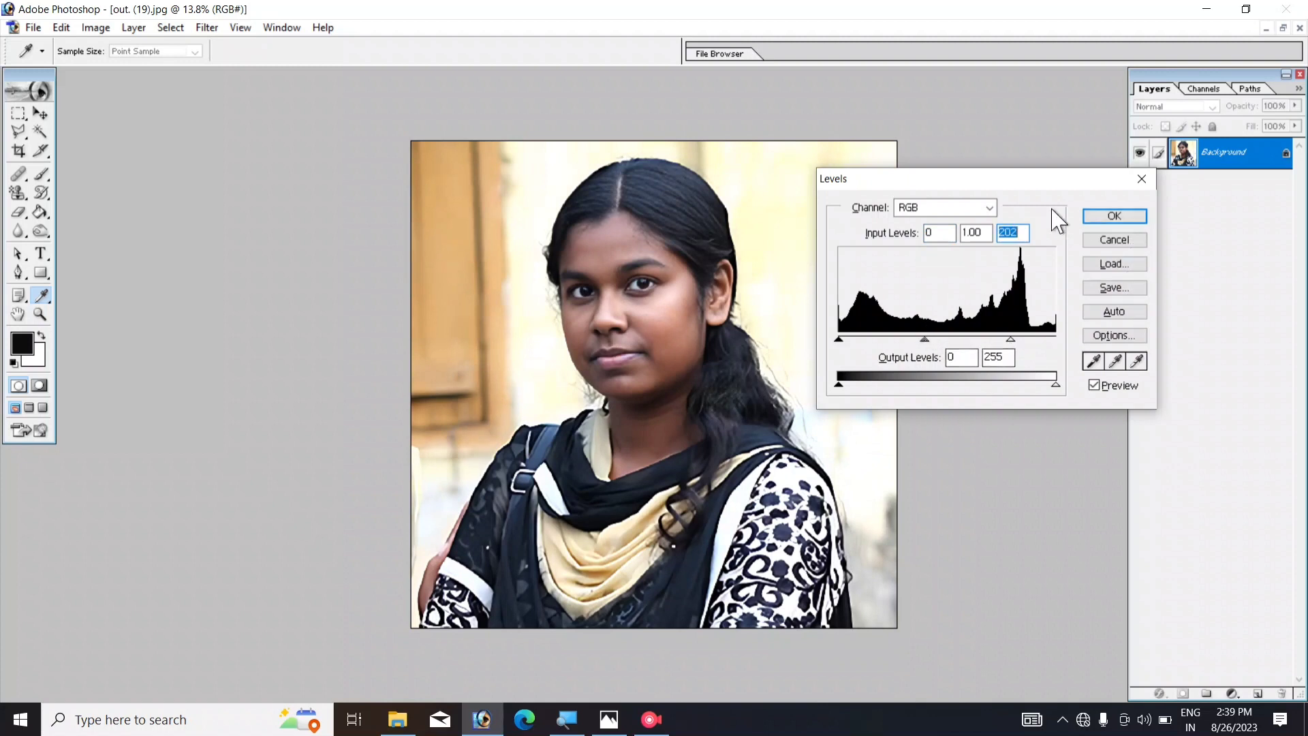
pyautogui.click(1121, 217)
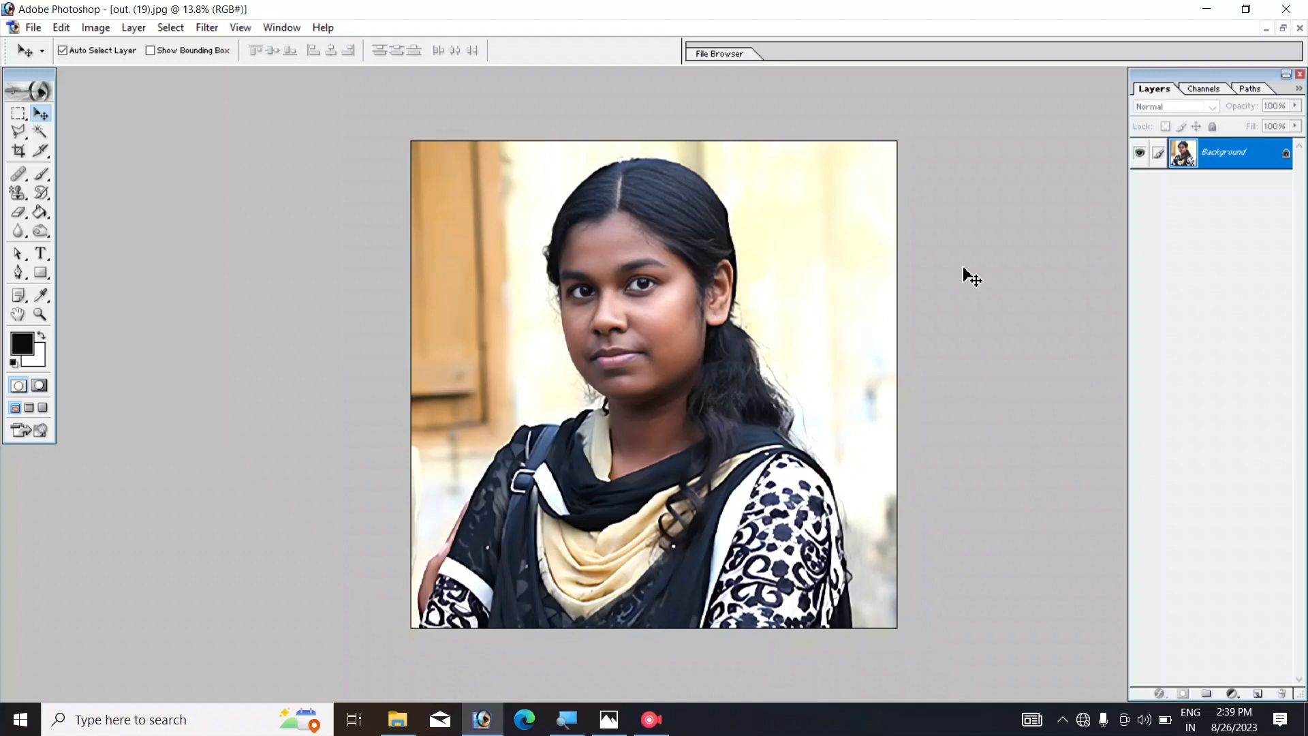
# Step: Lift the midtones with a Curves point at input 120, output 129
pyautogui.hotkey('ctrl', 'm')
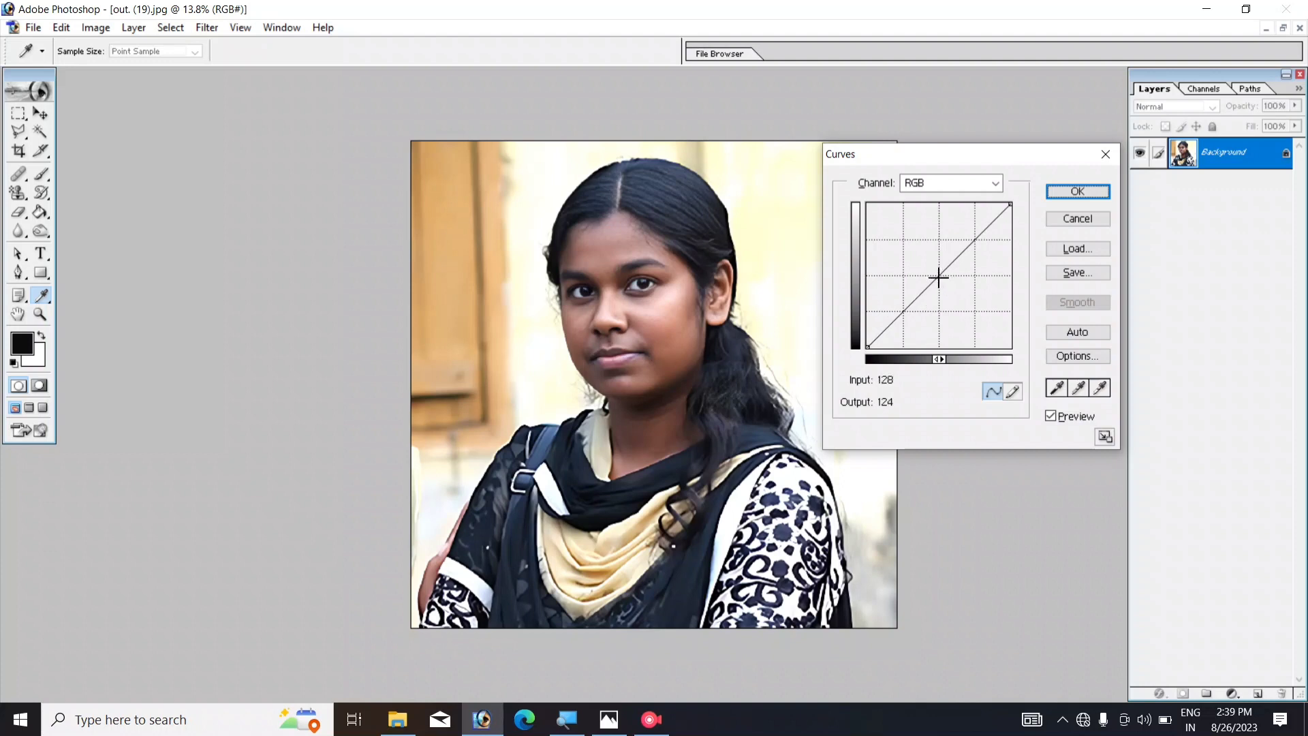
pyautogui.click(938, 277)
pyautogui.moveTo(938, 276); pyautogui.dragTo(934, 275)
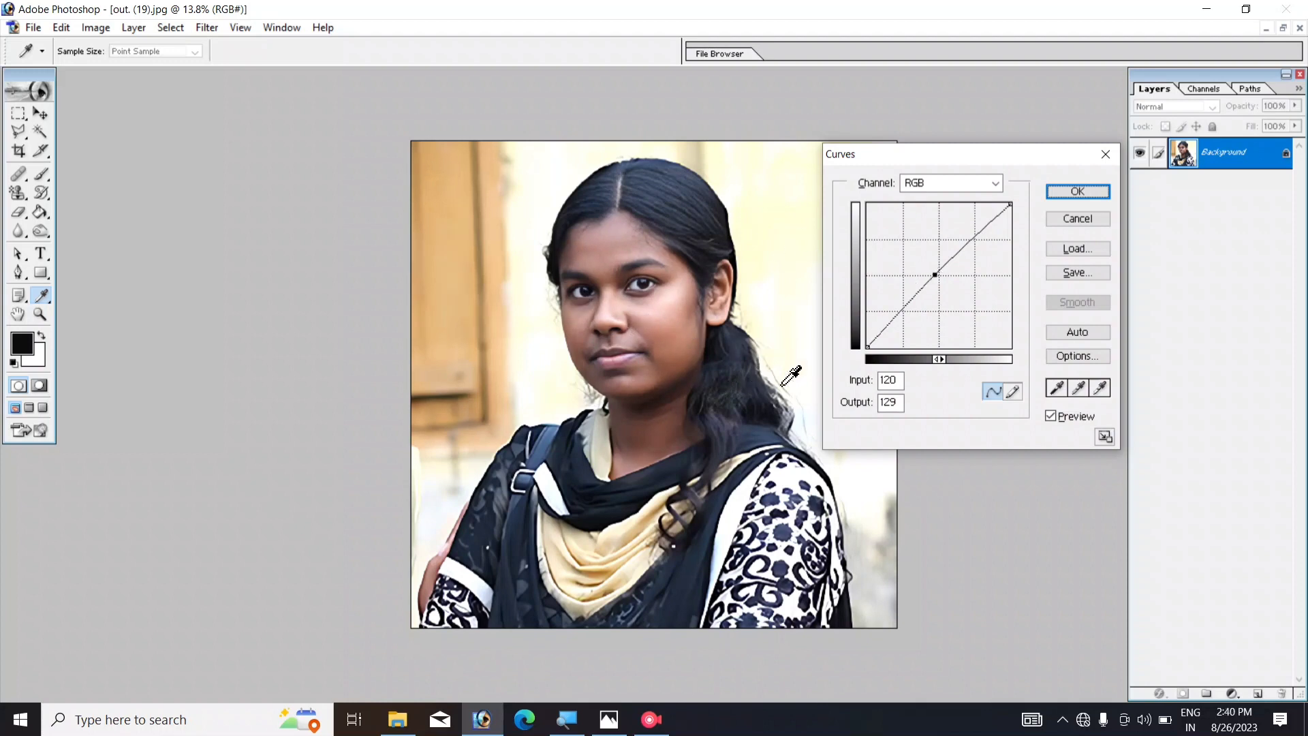
pyautogui.click(1101, 199)
pyautogui.press('v')
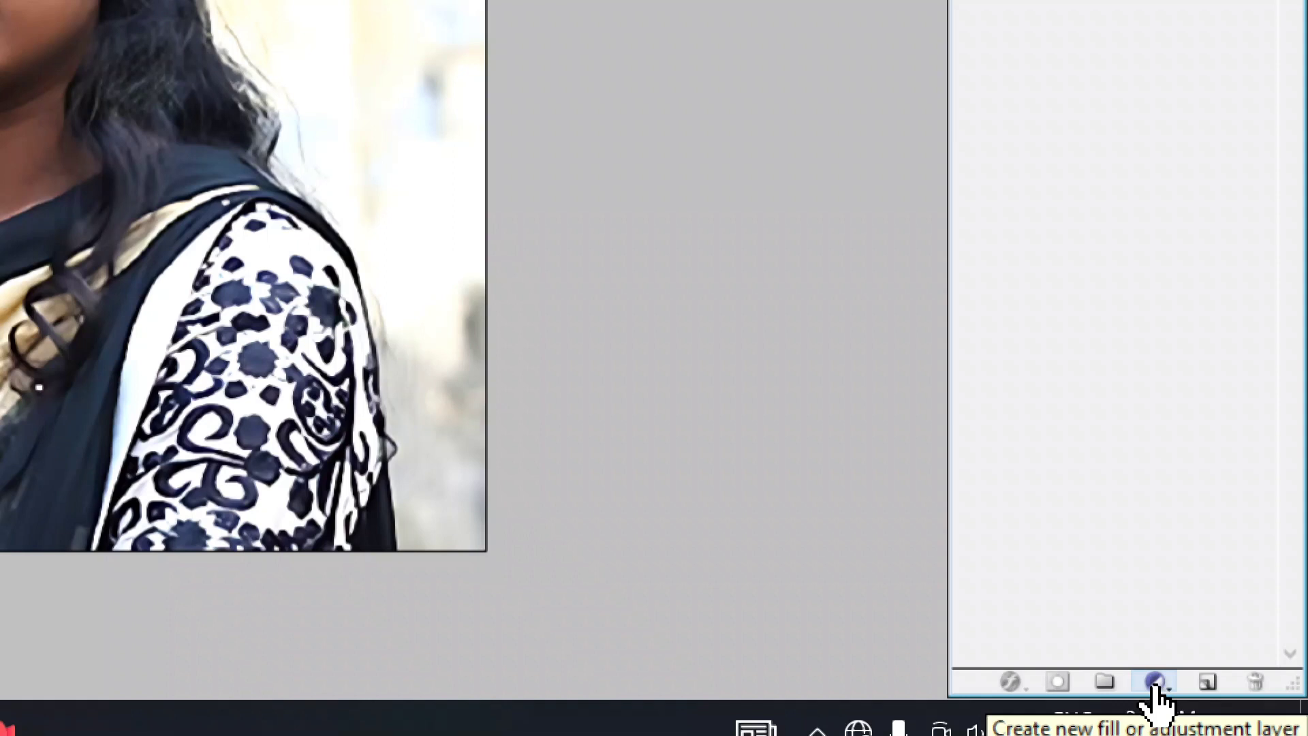
# Step: Add a Solid Color fill layer in cream F8EAC5 above the Background
pyautogui.click(1154, 683)
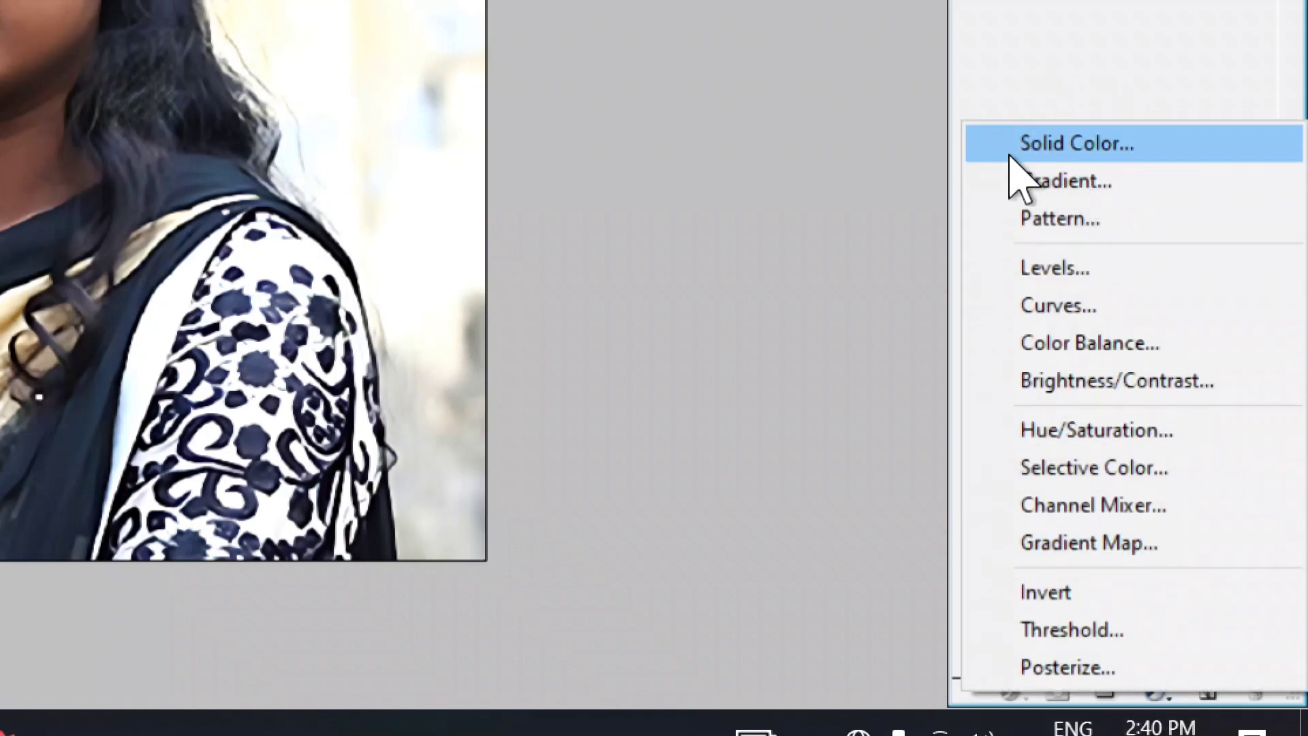
pyautogui.click(1050, 143)
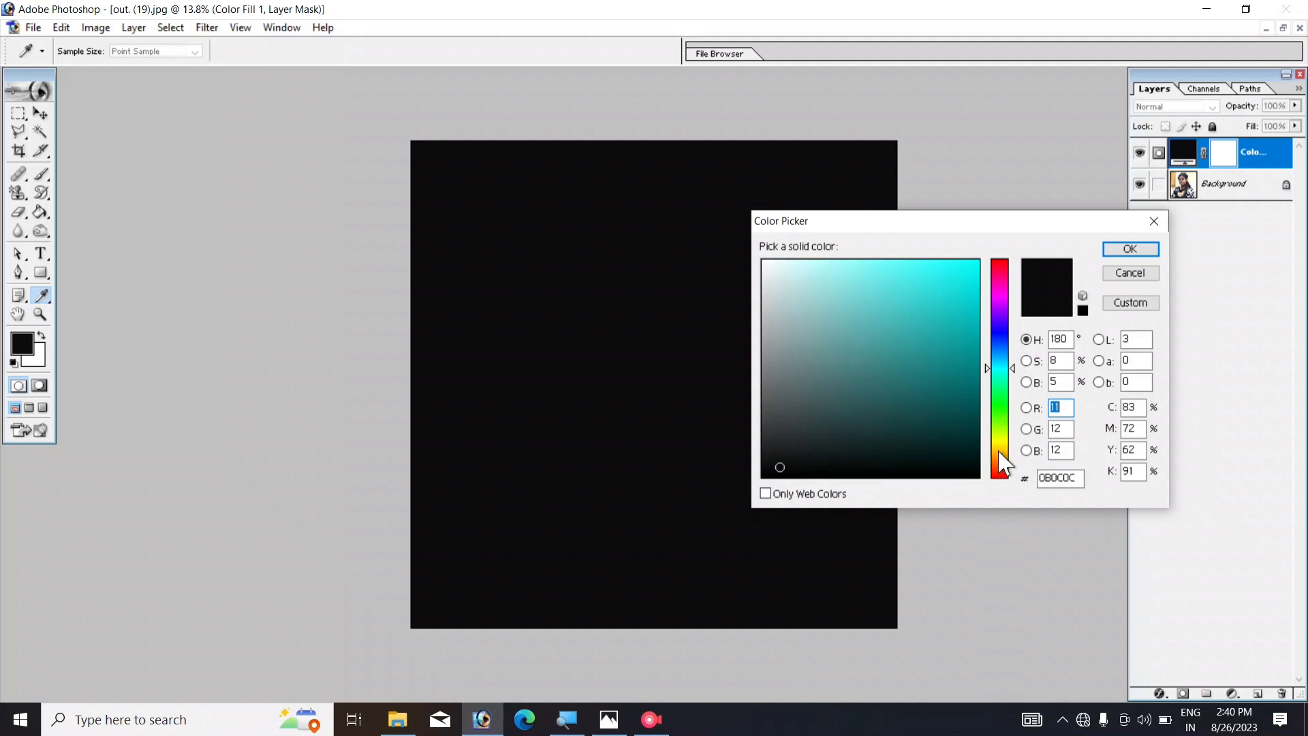
pyautogui.click(1001, 451)
pyautogui.click(855, 276)
pyautogui.click(807, 266)
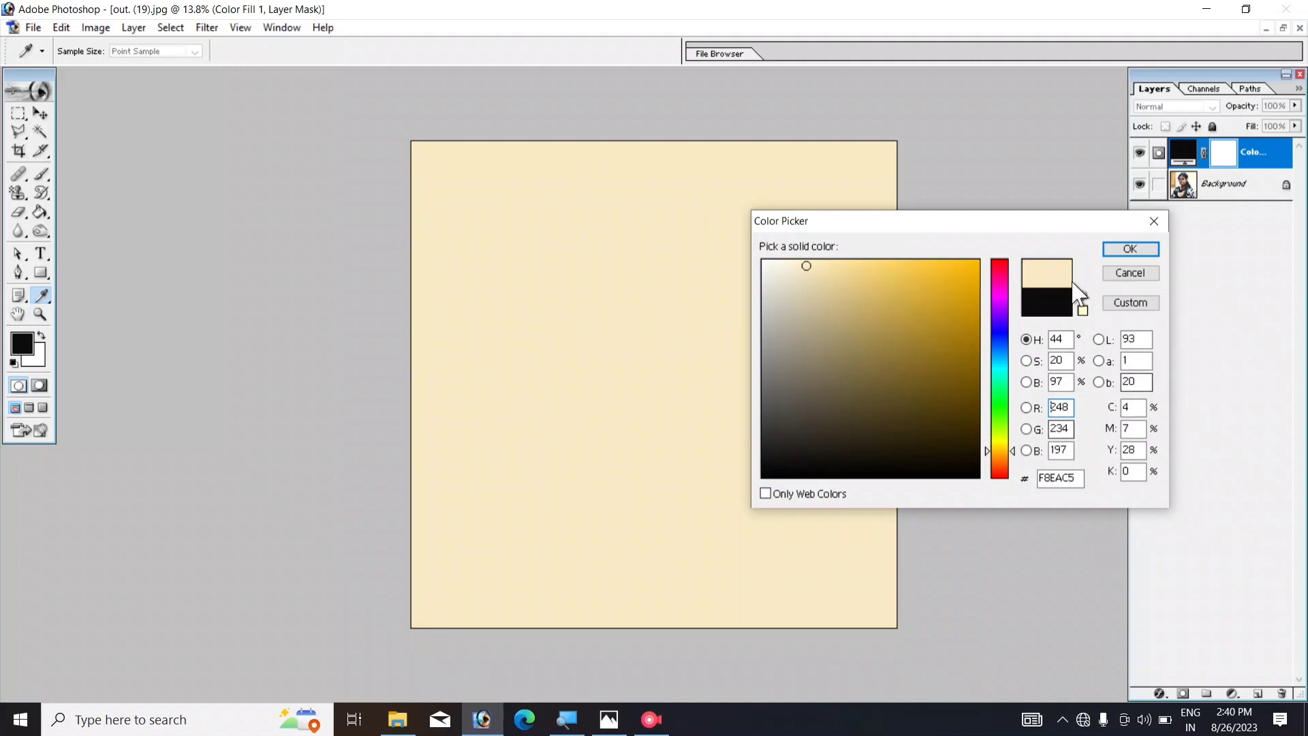
pyautogui.click(1129, 249)
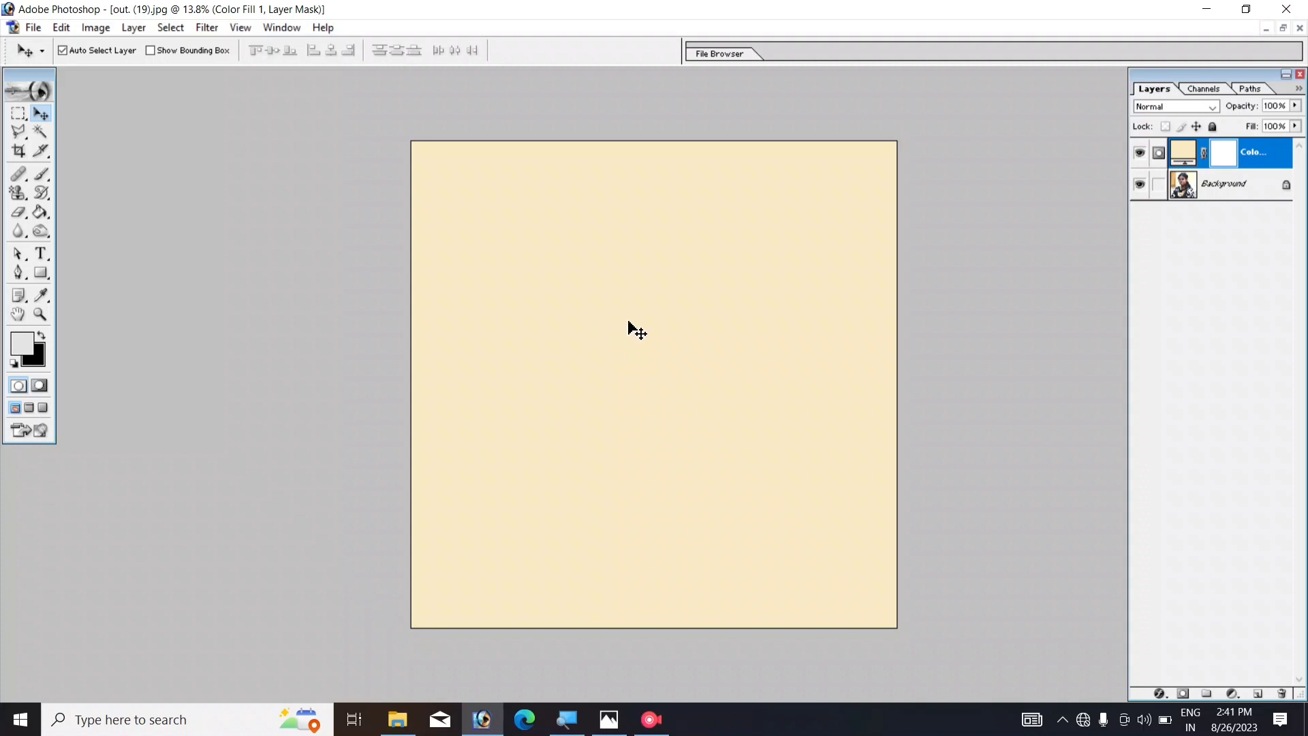
# Step: Invert Color Fill 1's mask to black to hide the cream, and zoom in
pyautogui.hotkey('ctrl', 'i')
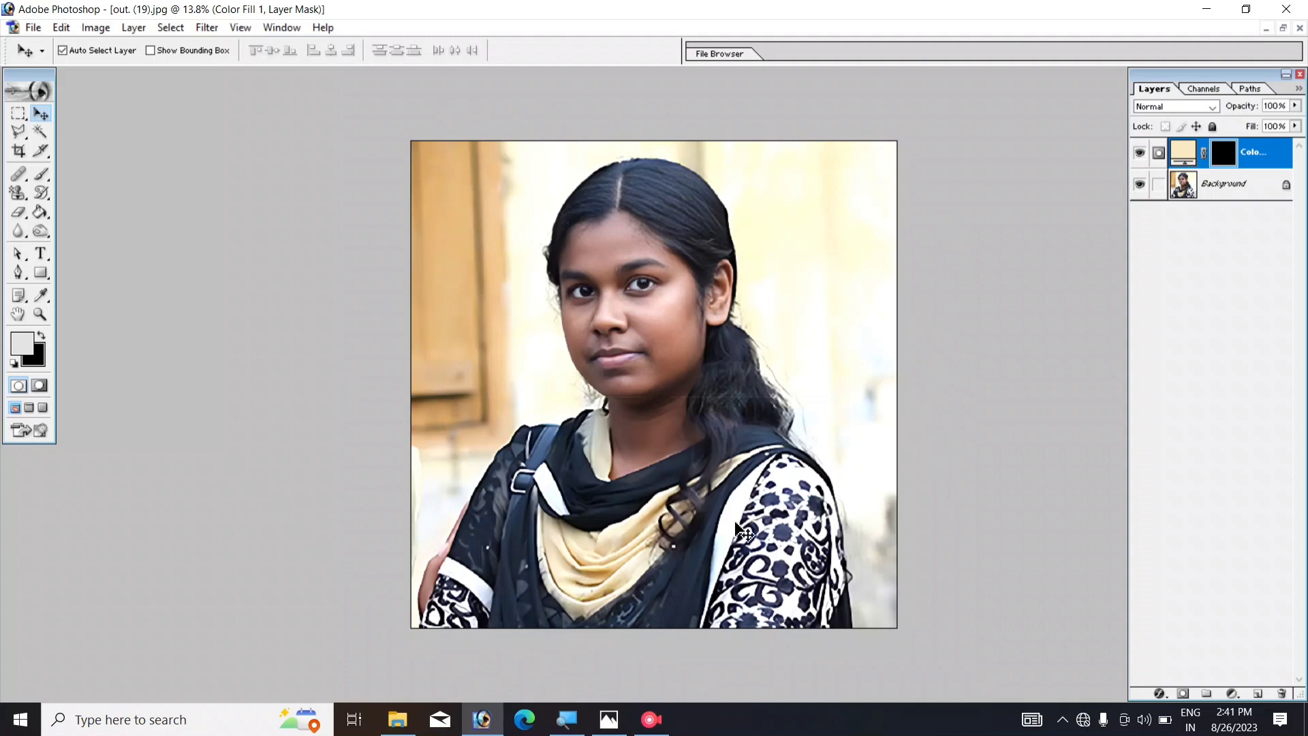
pyautogui.hotkey('ctrl', '+')
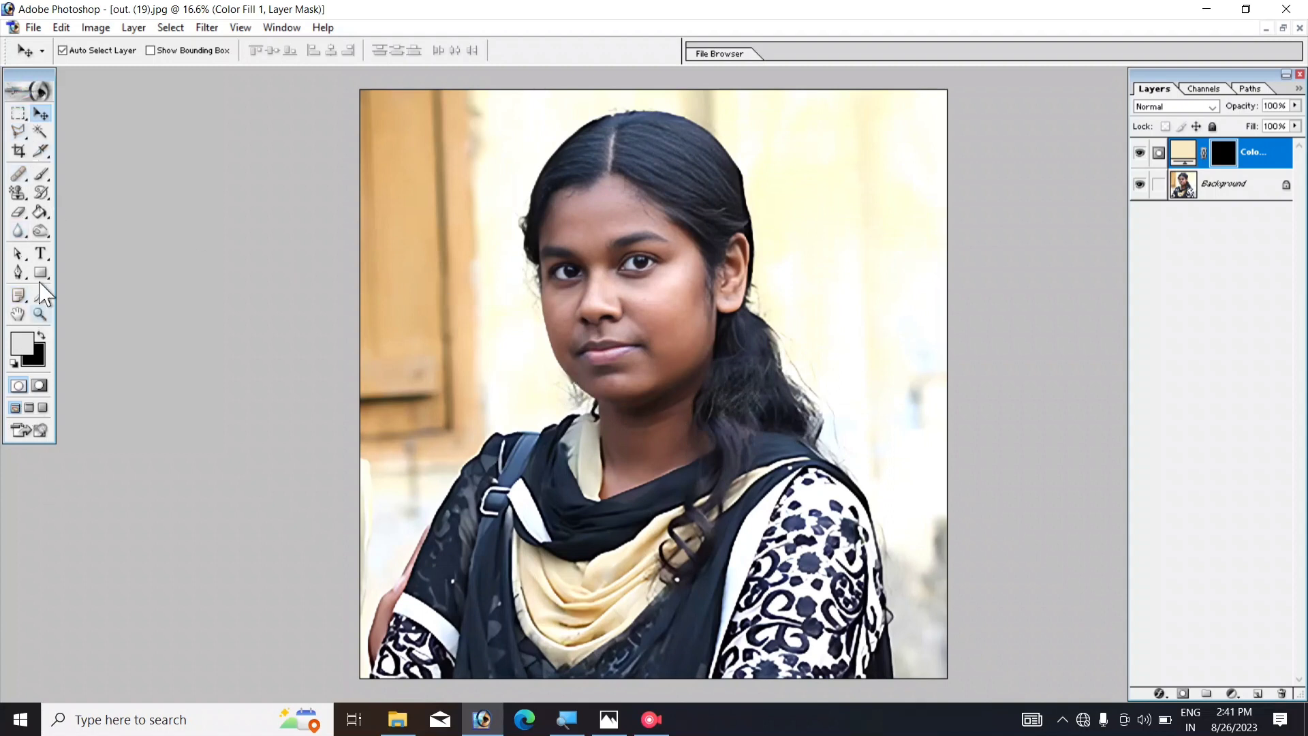
pyautogui.moveTo(48, 181); pyautogui.dragTo(73, 187)
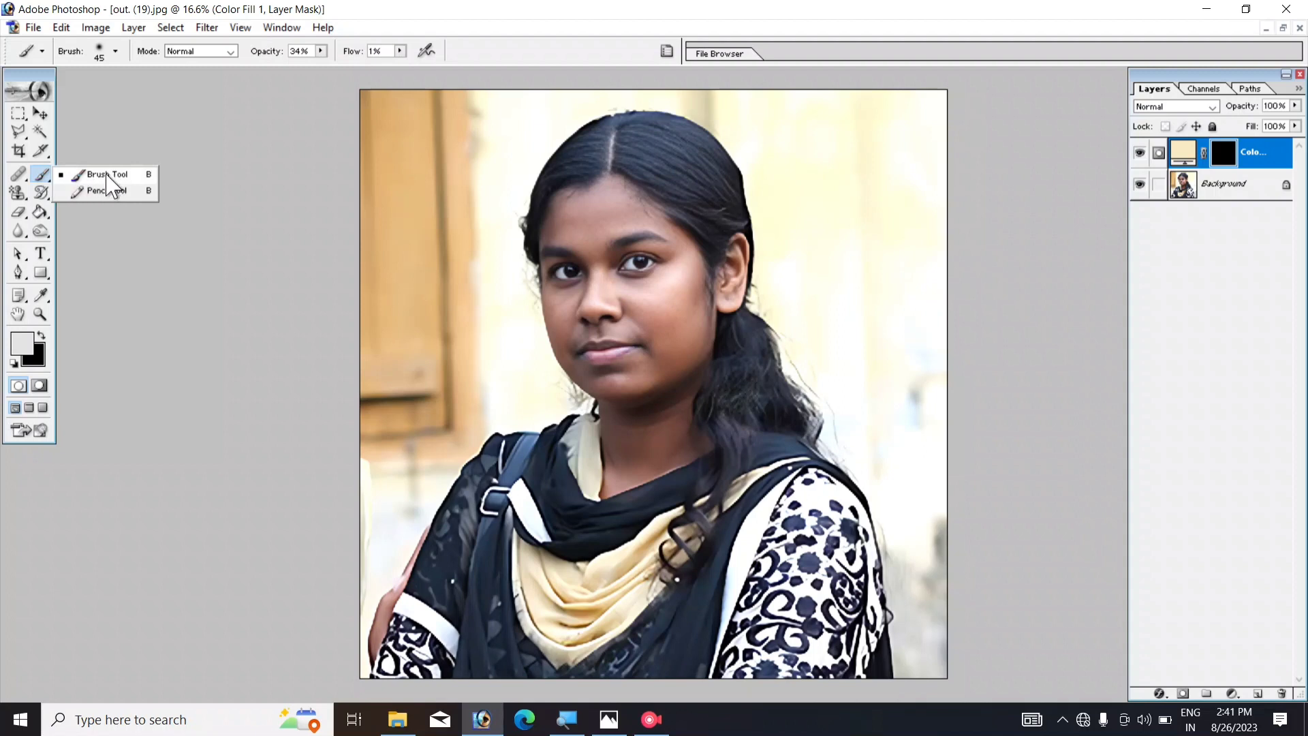
# Step: Select the Brush Tool and choose the 9 px brush preset
pyautogui.click(107, 174)
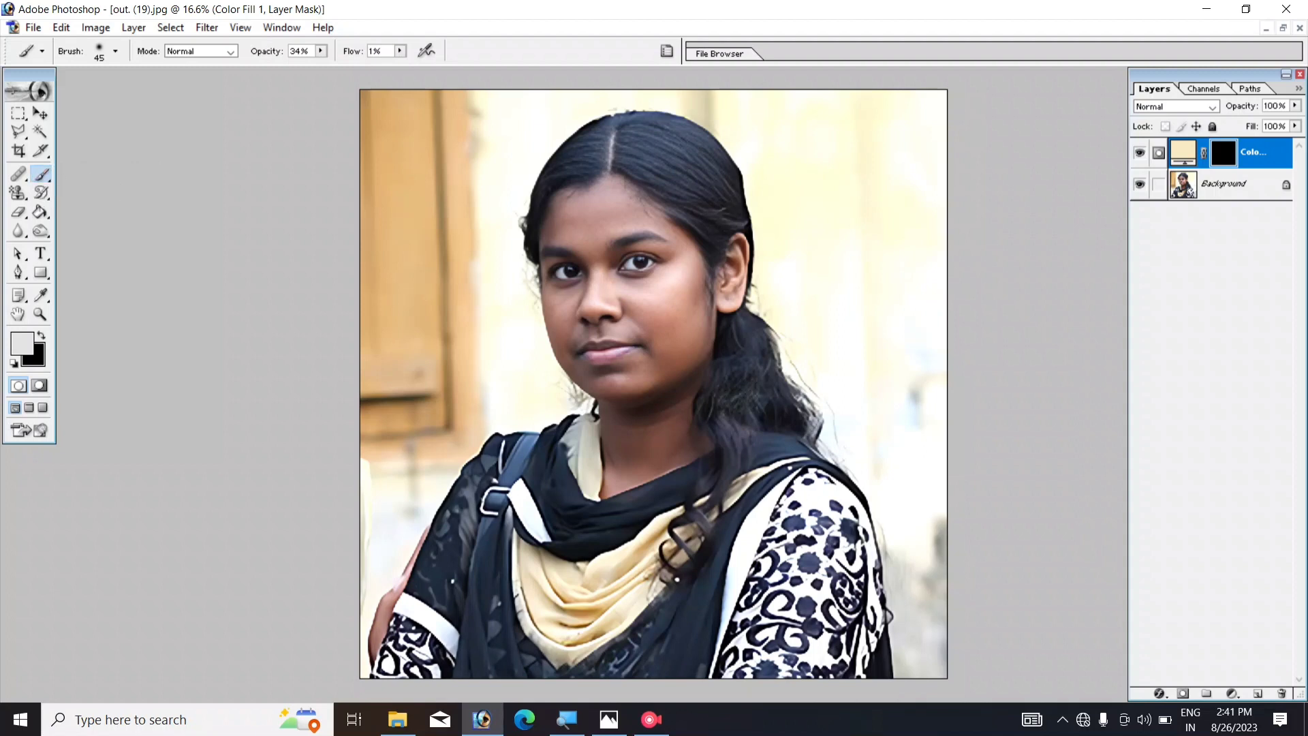
pyautogui.click(110, 52)
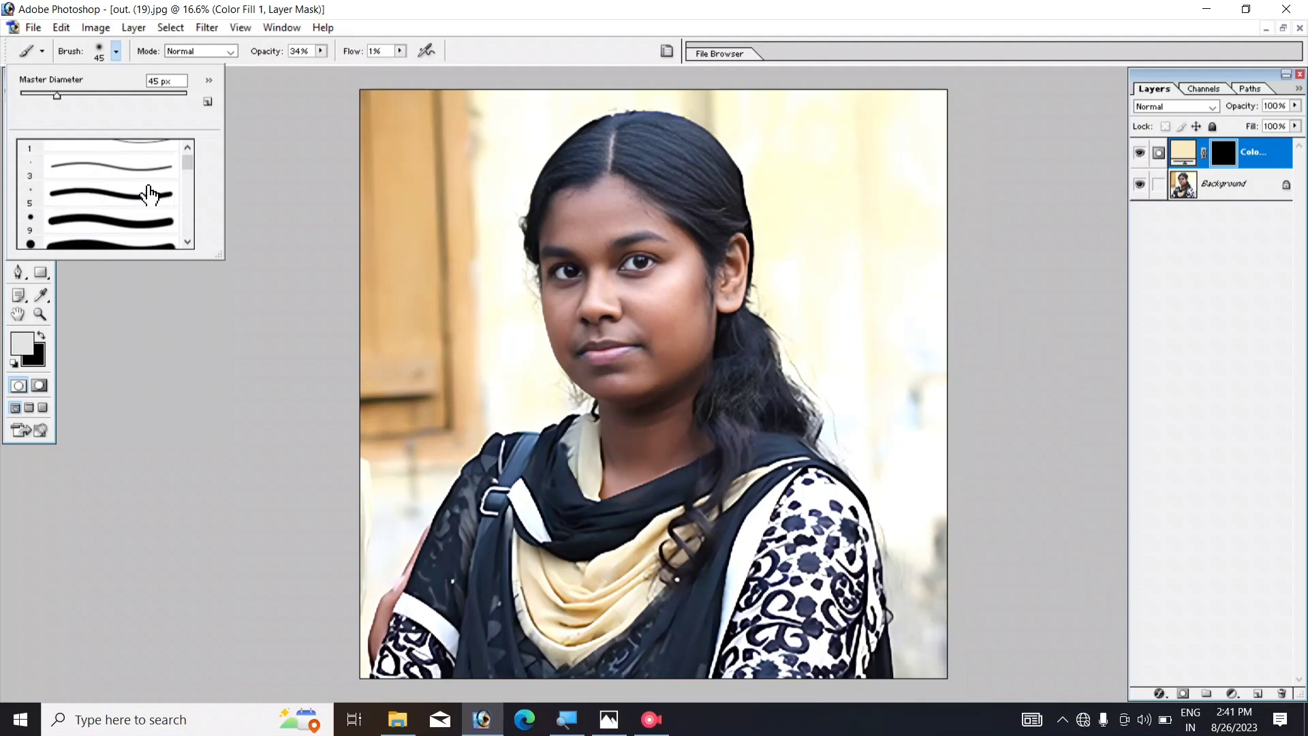
pyautogui.scroll(-1, 121, 196)
pyautogui.scroll(-1, 109, 197)
pyautogui.scroll(-1, 92, 198)
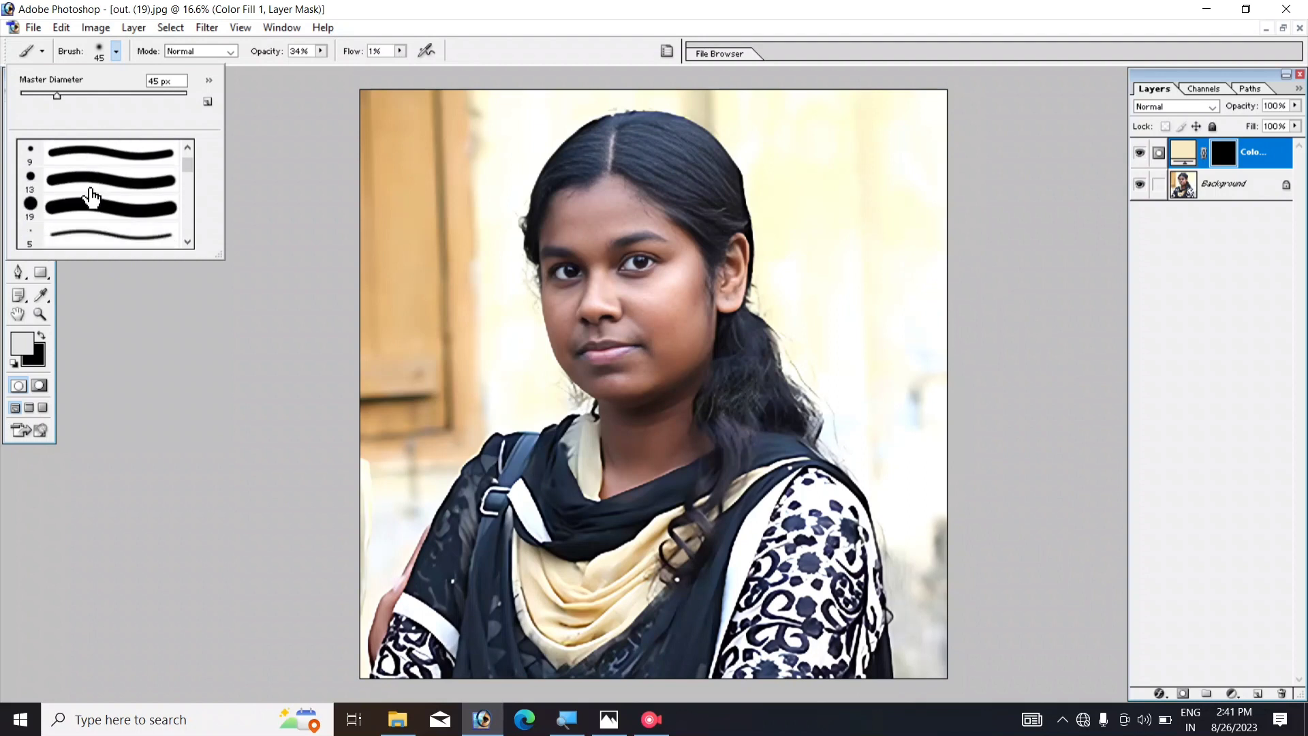
pyautogui.scroll(-1, 94, 196)
pyautogui.scroll(-1, 96, 197)
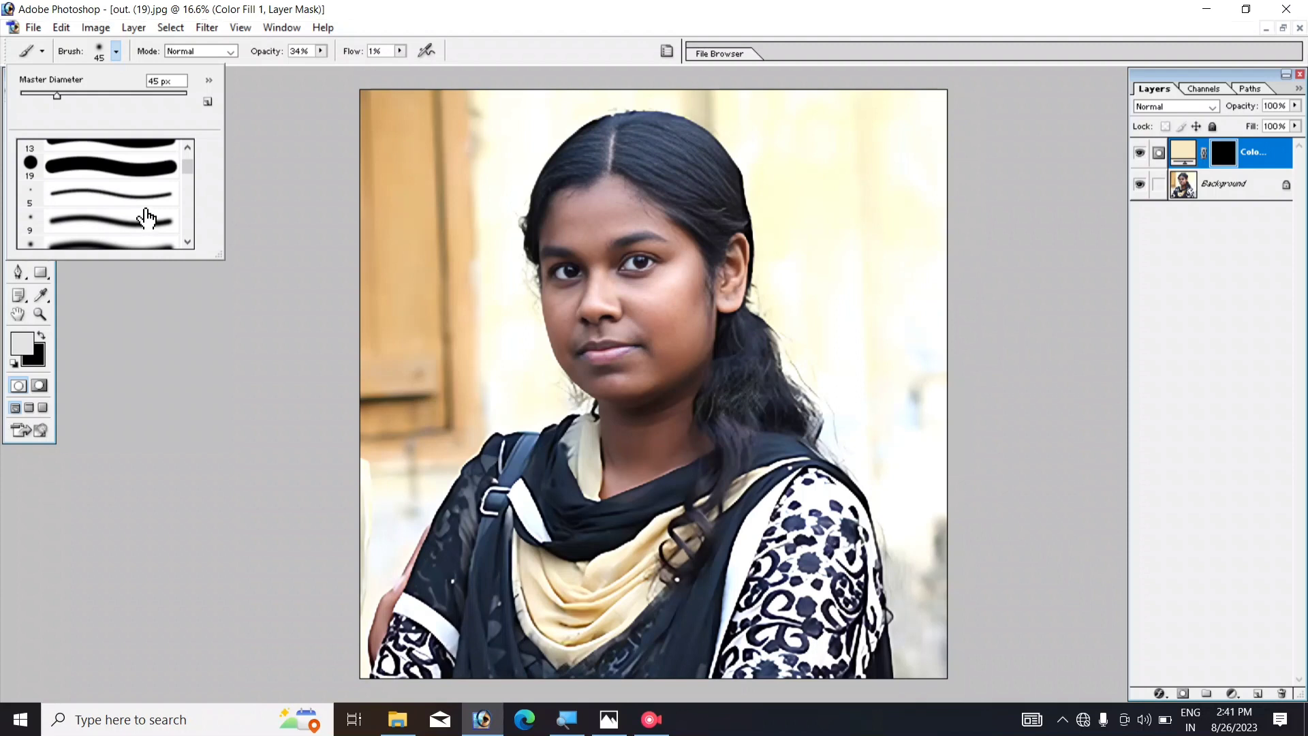
pyautogui.scroll(-1, 146, 213)
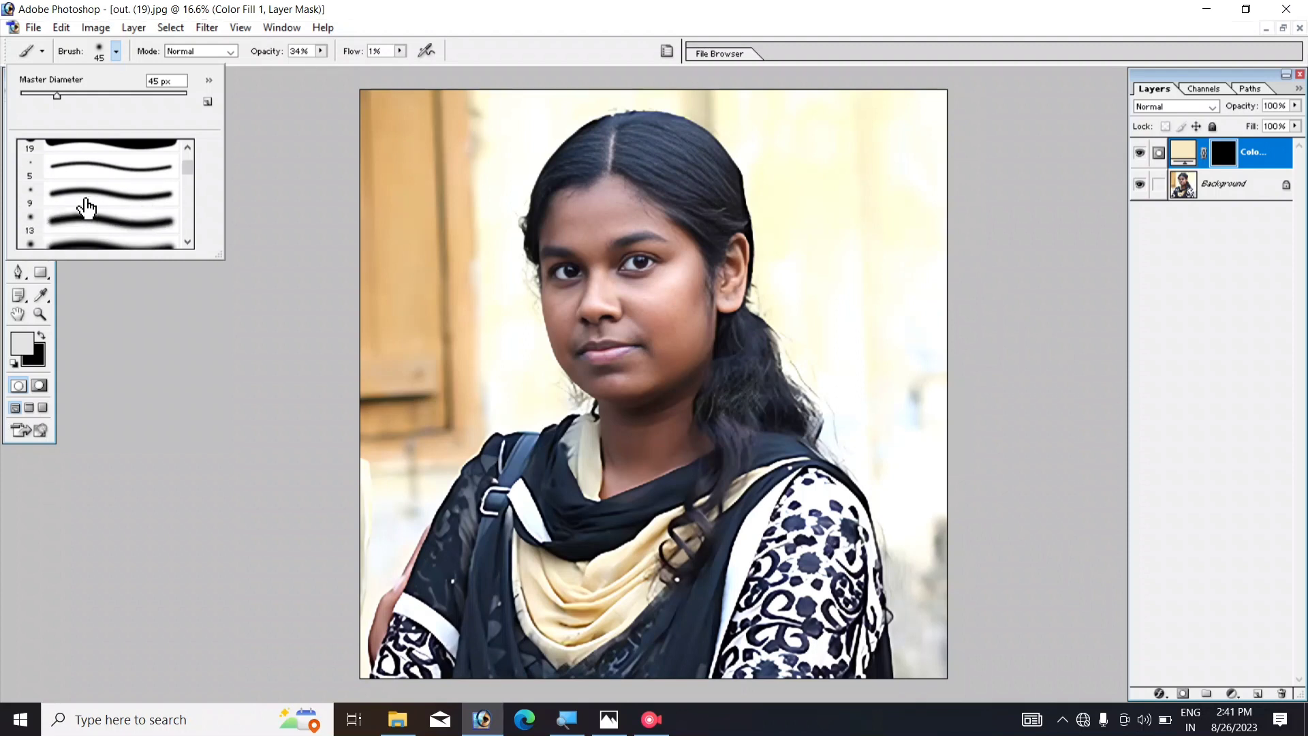
pyautogui.click(135, 207)
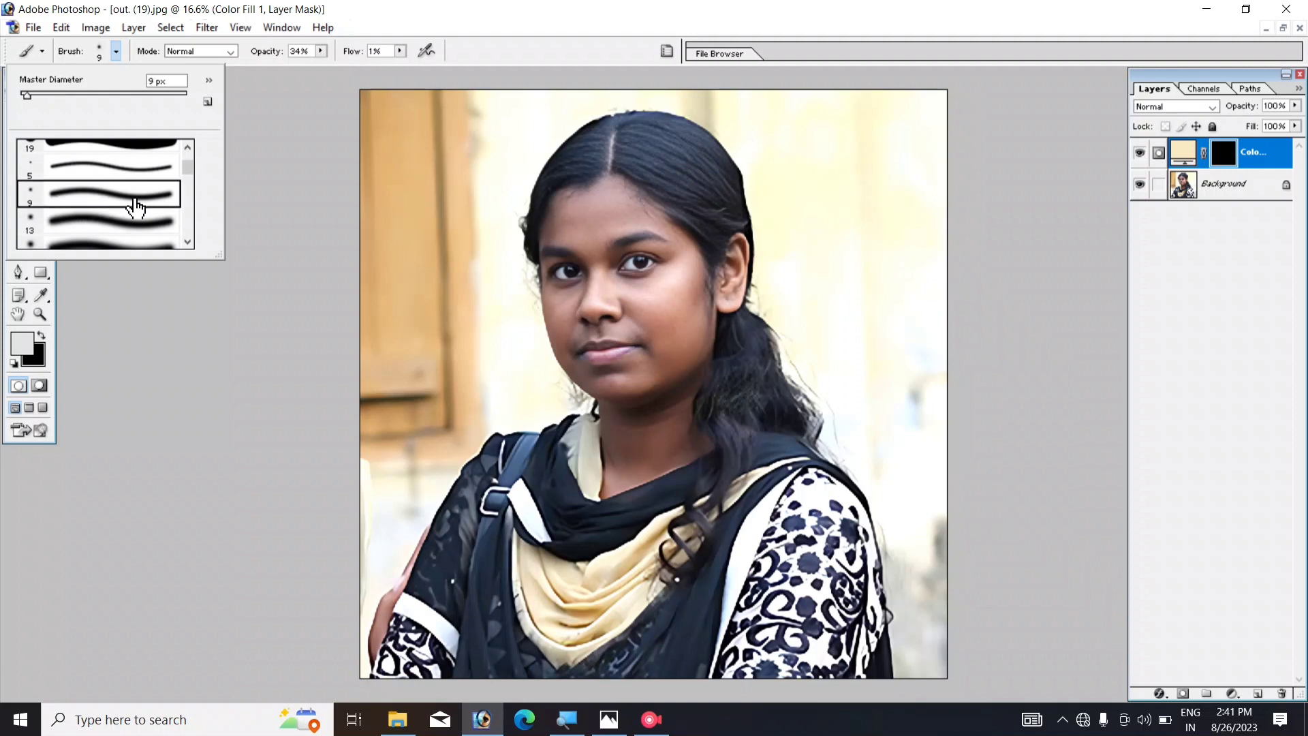
pyautogui.click(252, 68)
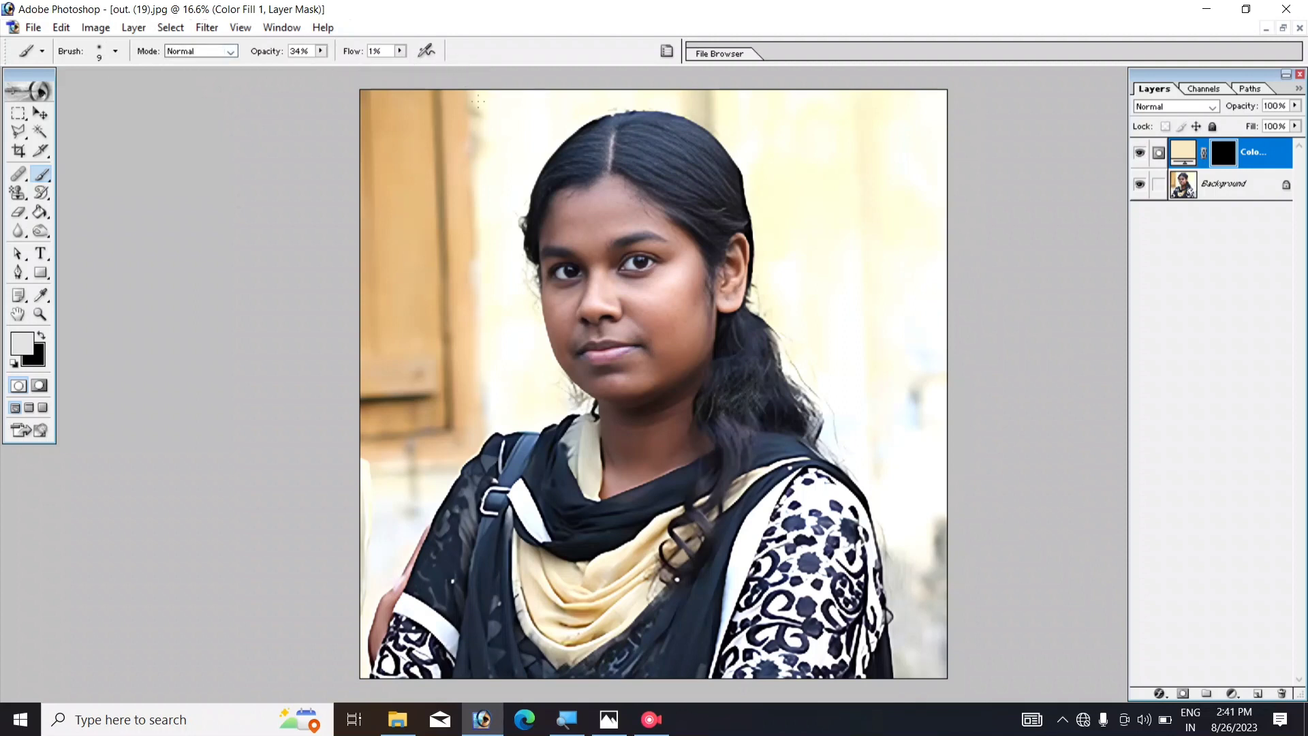
# Step: Set brush Opacity and Flow to 100% and Master Diameter to 92 px
pyautogui.click(320, 51)
pyautogui.moveTo(316, 69); pyautogui.dragTo(400, 51)
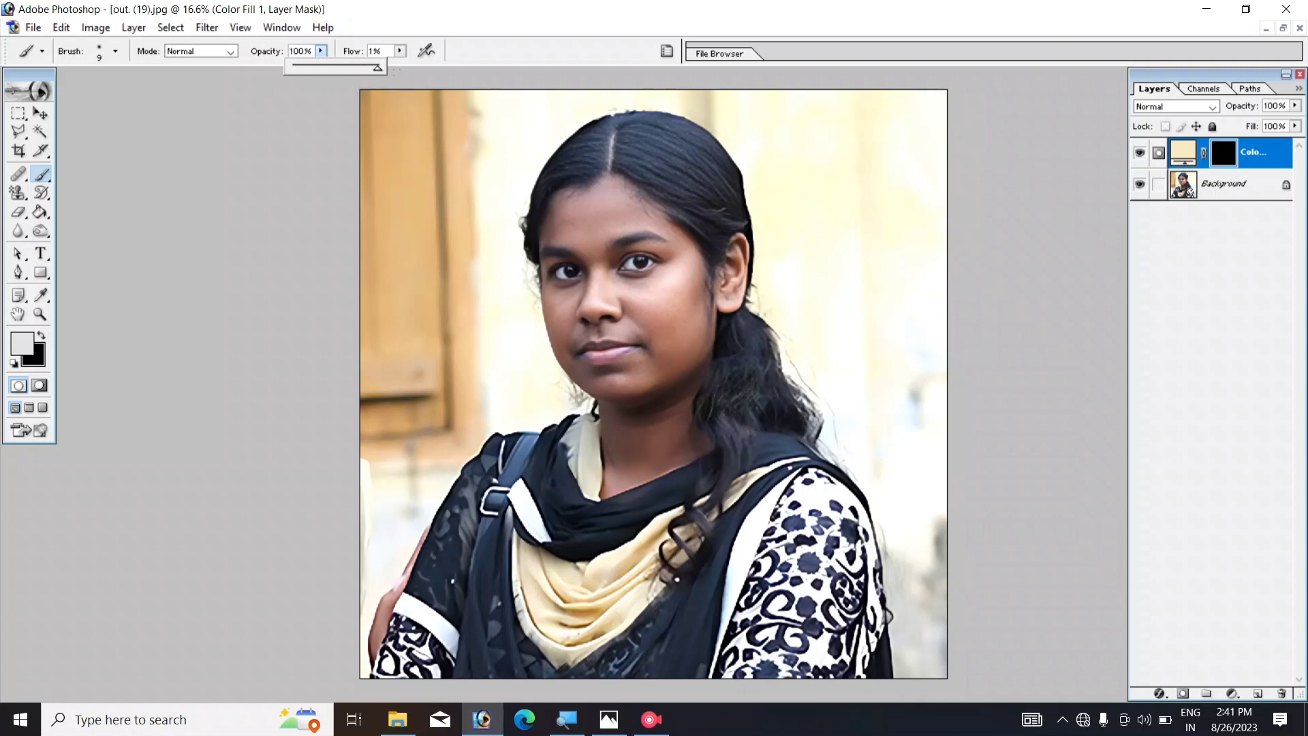
pyautogui.click(400, 51)
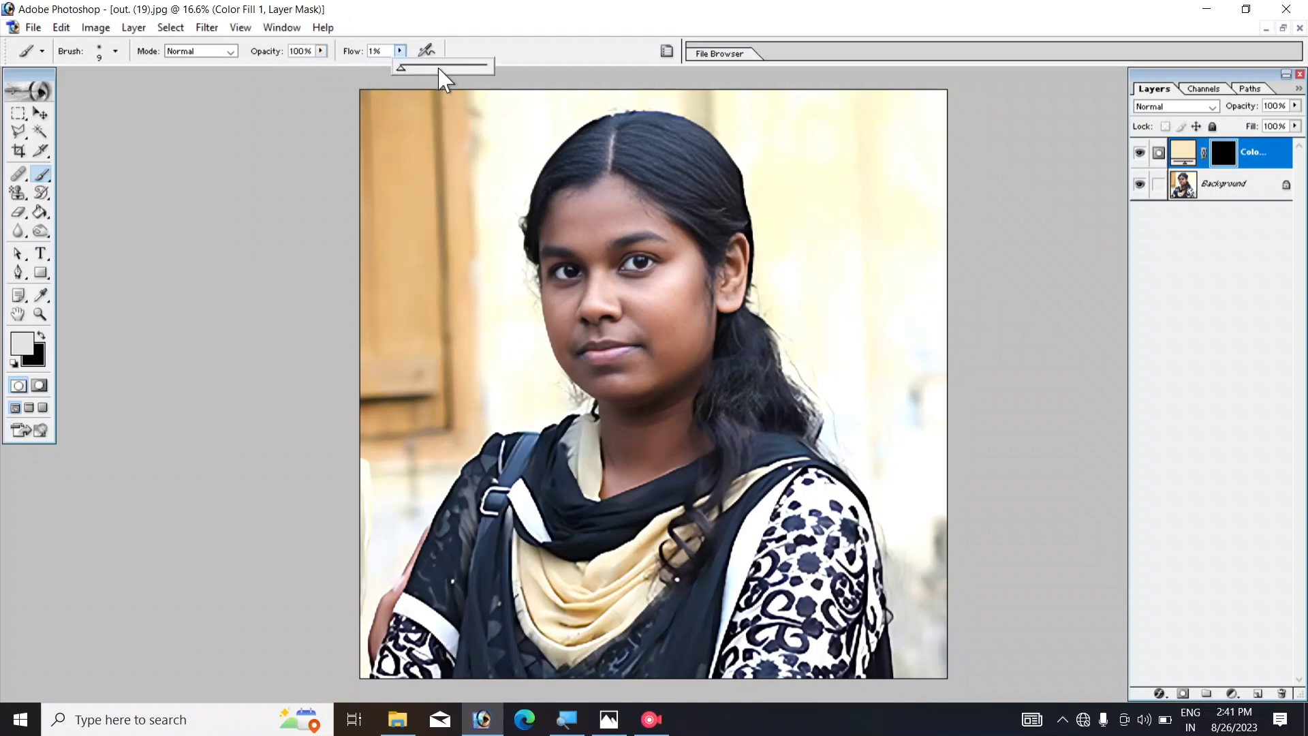
pyautogui.moveTo(400, 68); pyautogui.dragTo(499, 82)
pyautogui.click(458, 68)
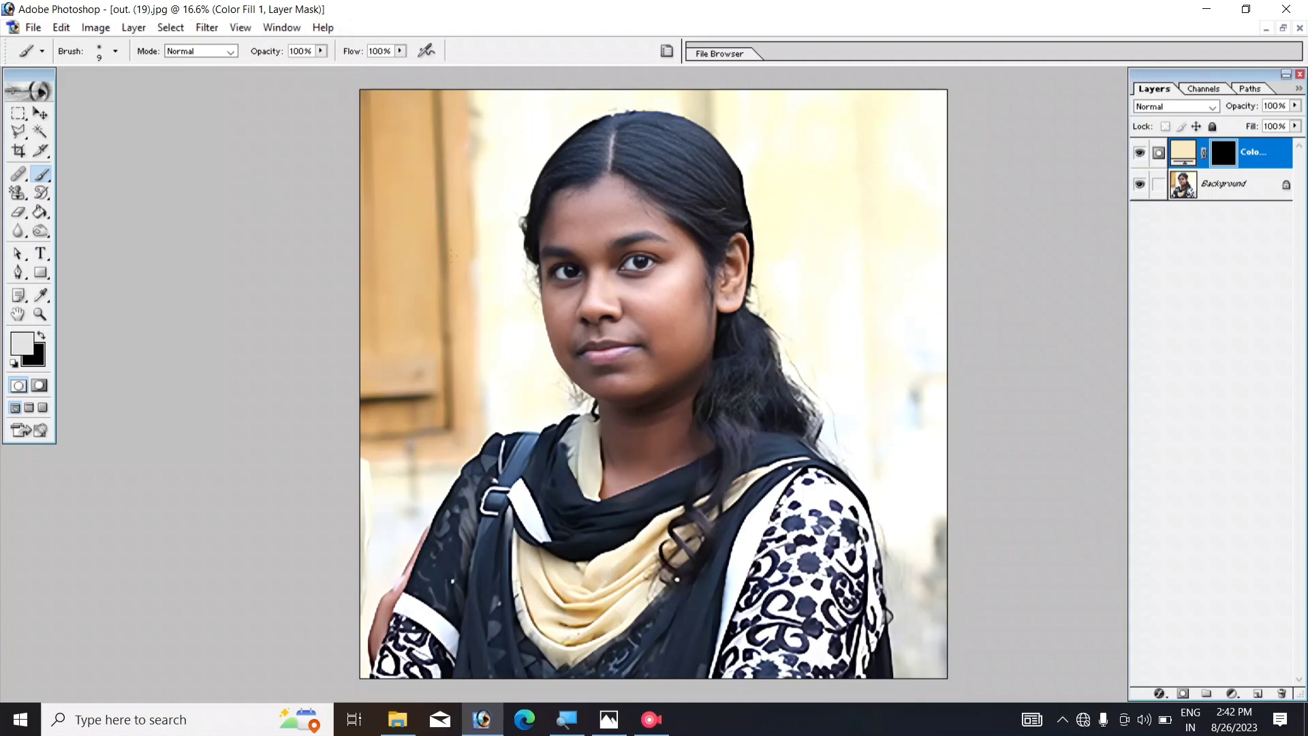
pyautogui.rightClick(373, 253)
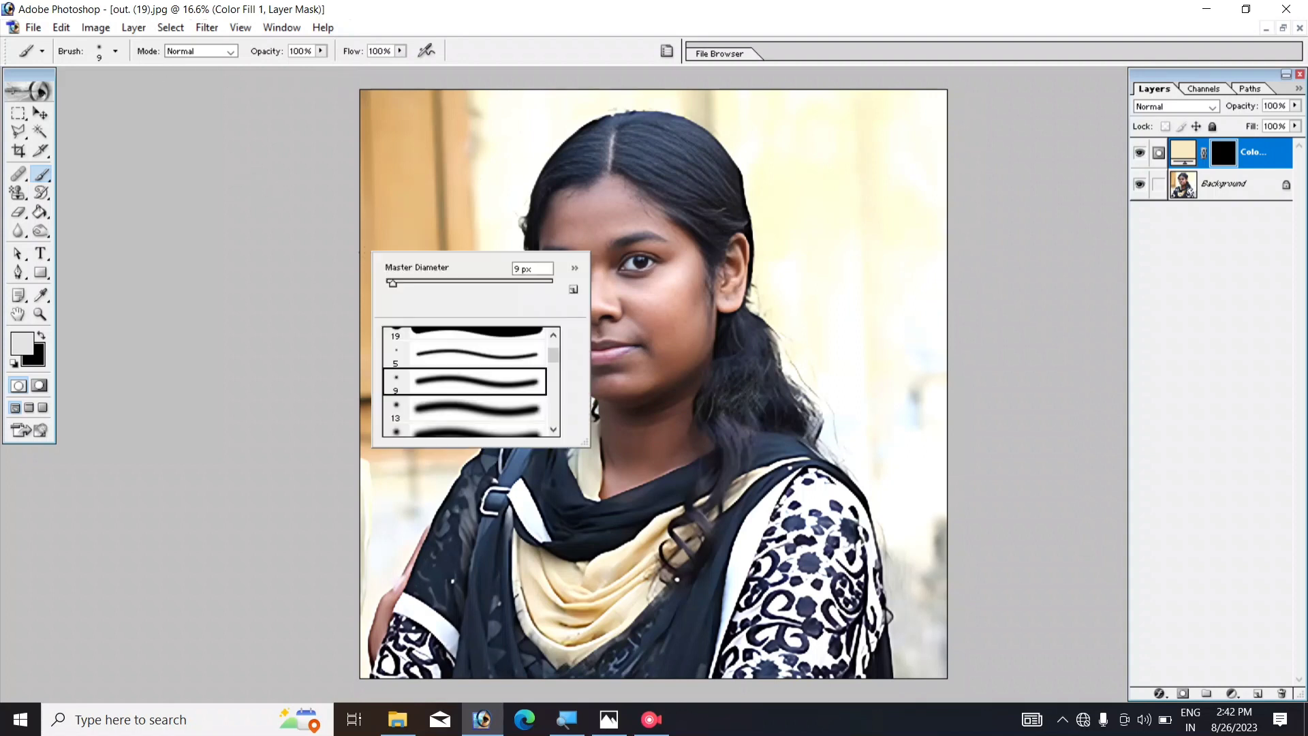
pyautogui.click(430, 282)
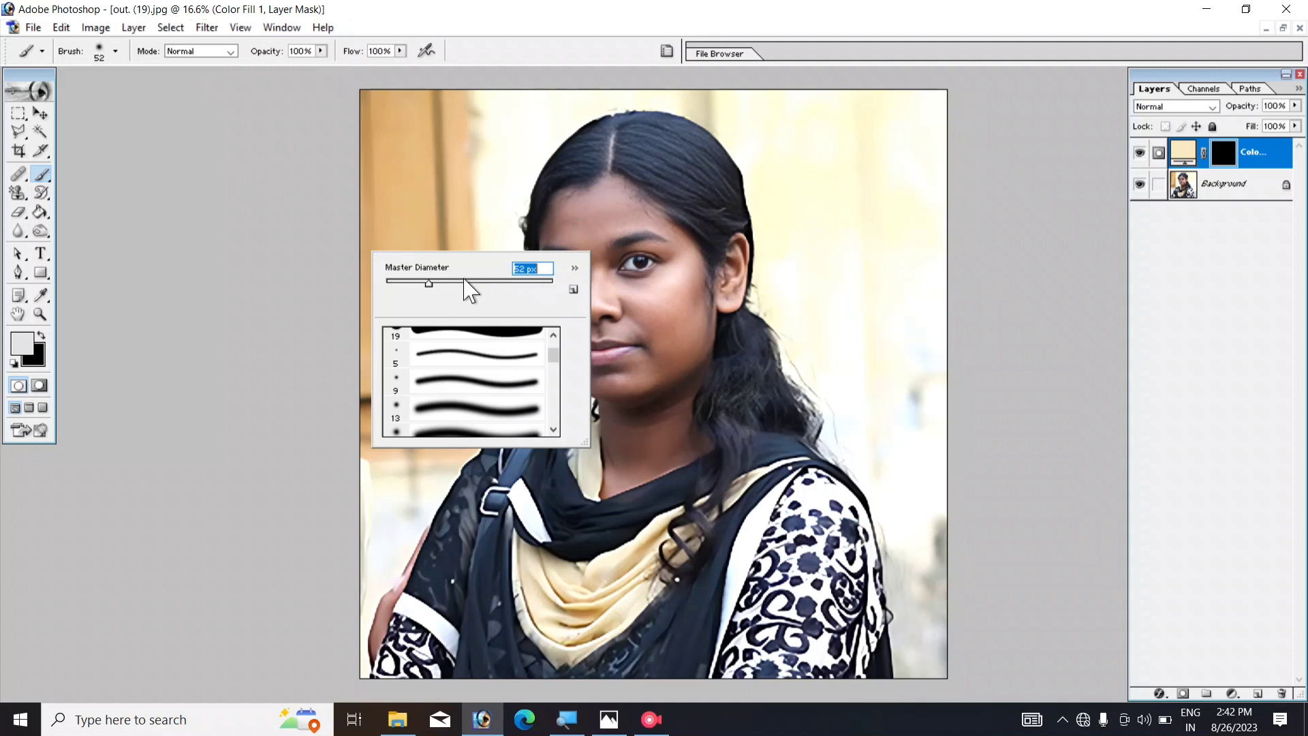
pyautogui.click(462, 282)
# Step: Zoom the face to 25% and clear the small light spot on the forehead
pyautogui.press('Return')
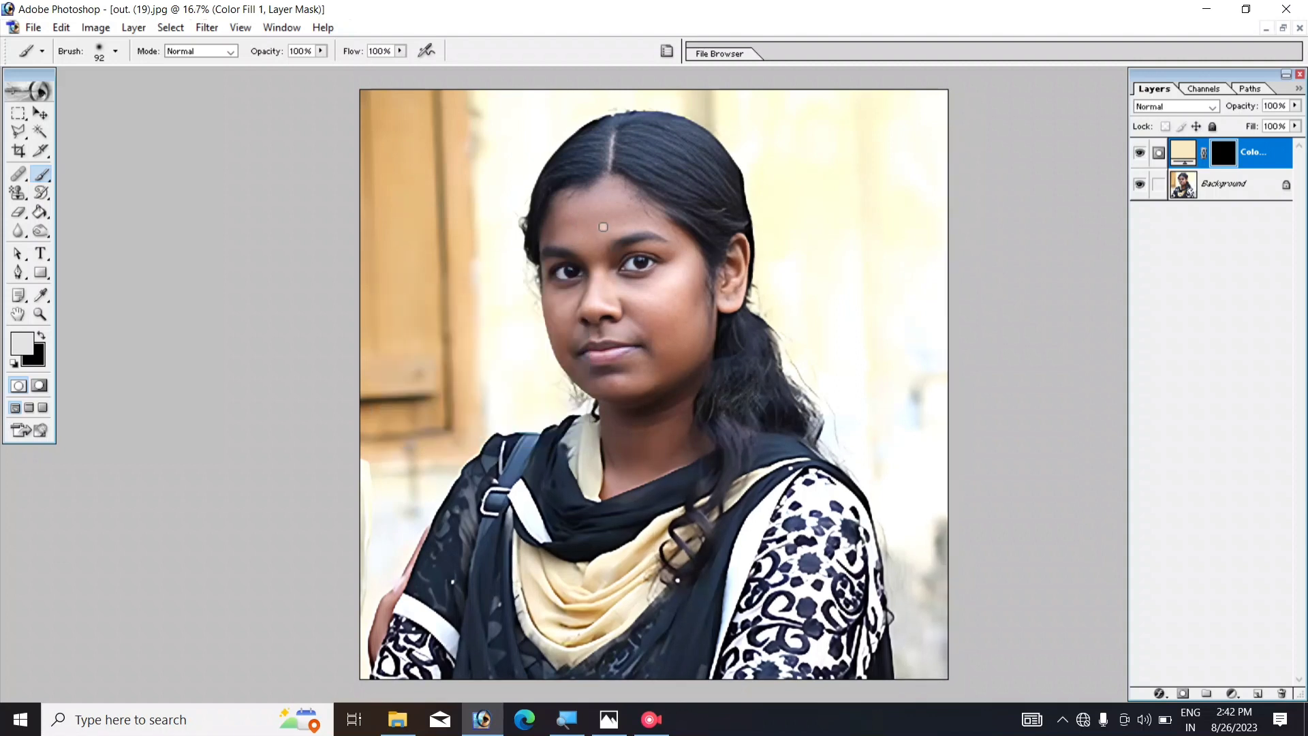
pyautogui.hotkey('ctrl', '+')
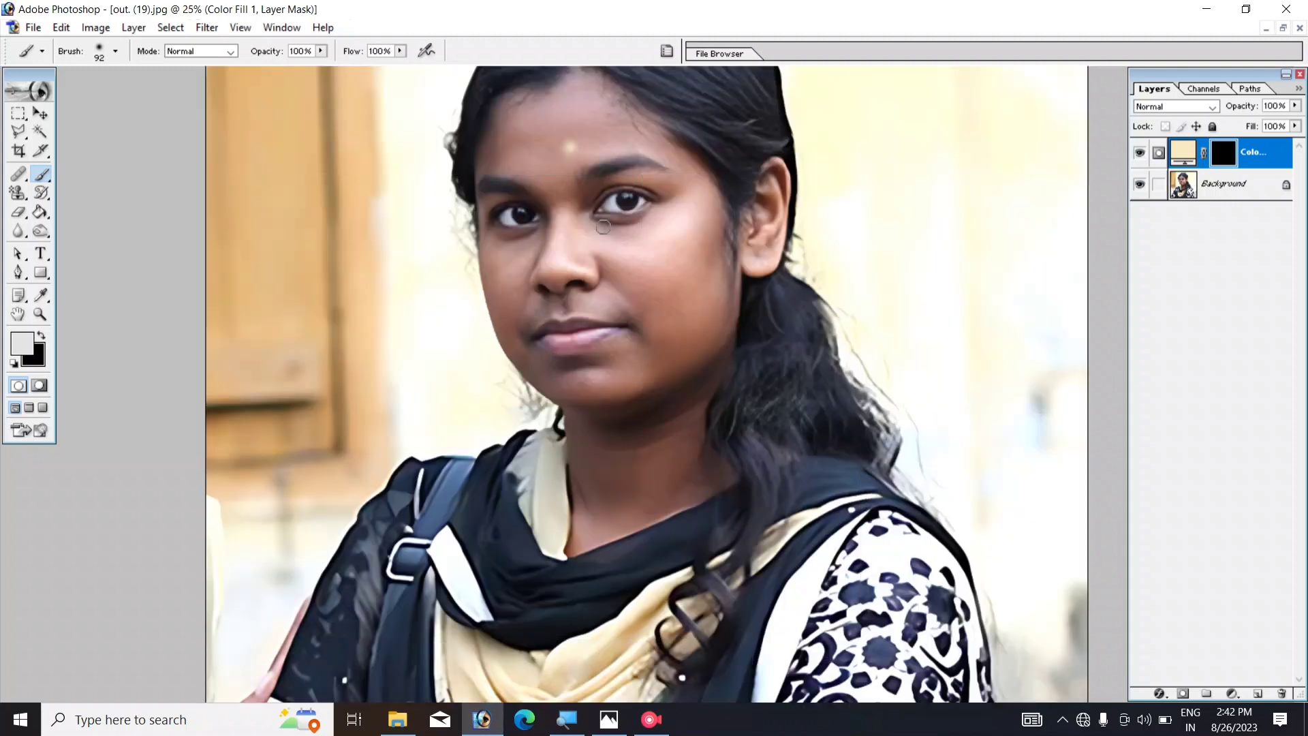
pyautogui.scroll(2, 603, 226)
pyautogui.scroll(1, 603, 226)
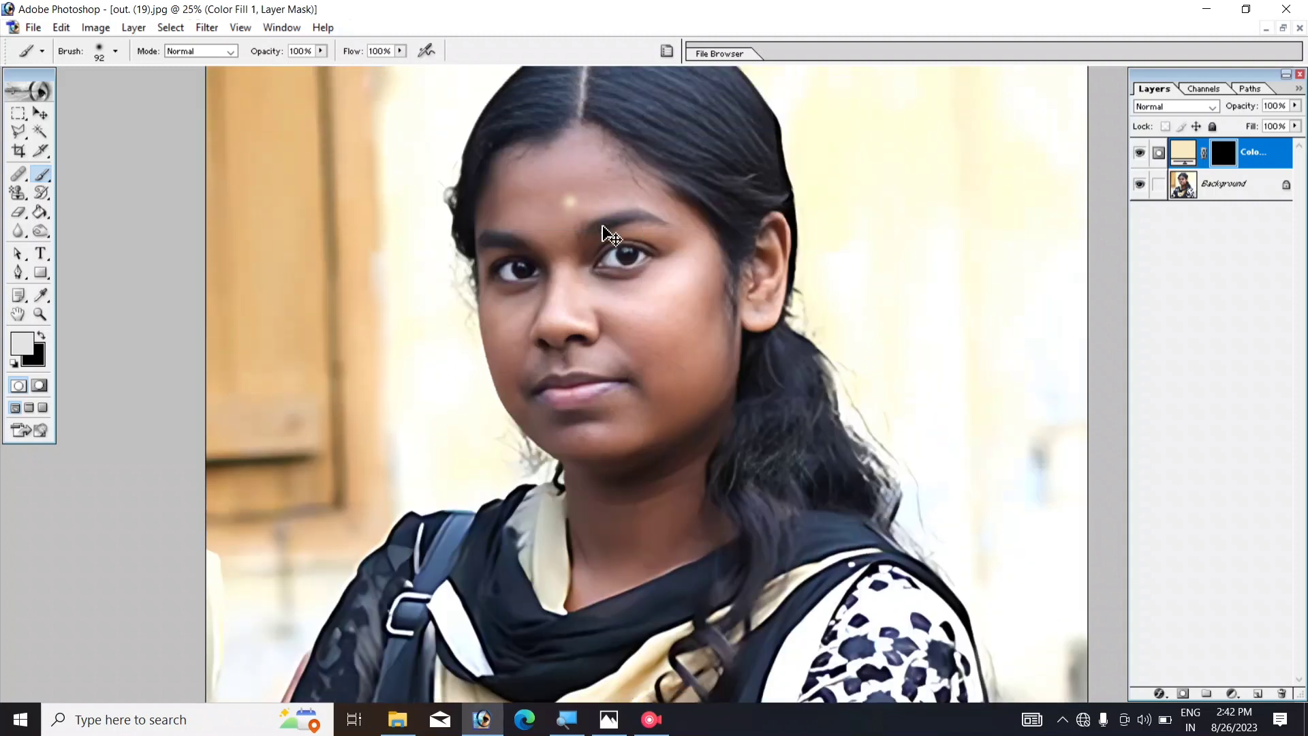
pyautogui.click(571, 202)
pyautogui.scroll(1, 593, 239)
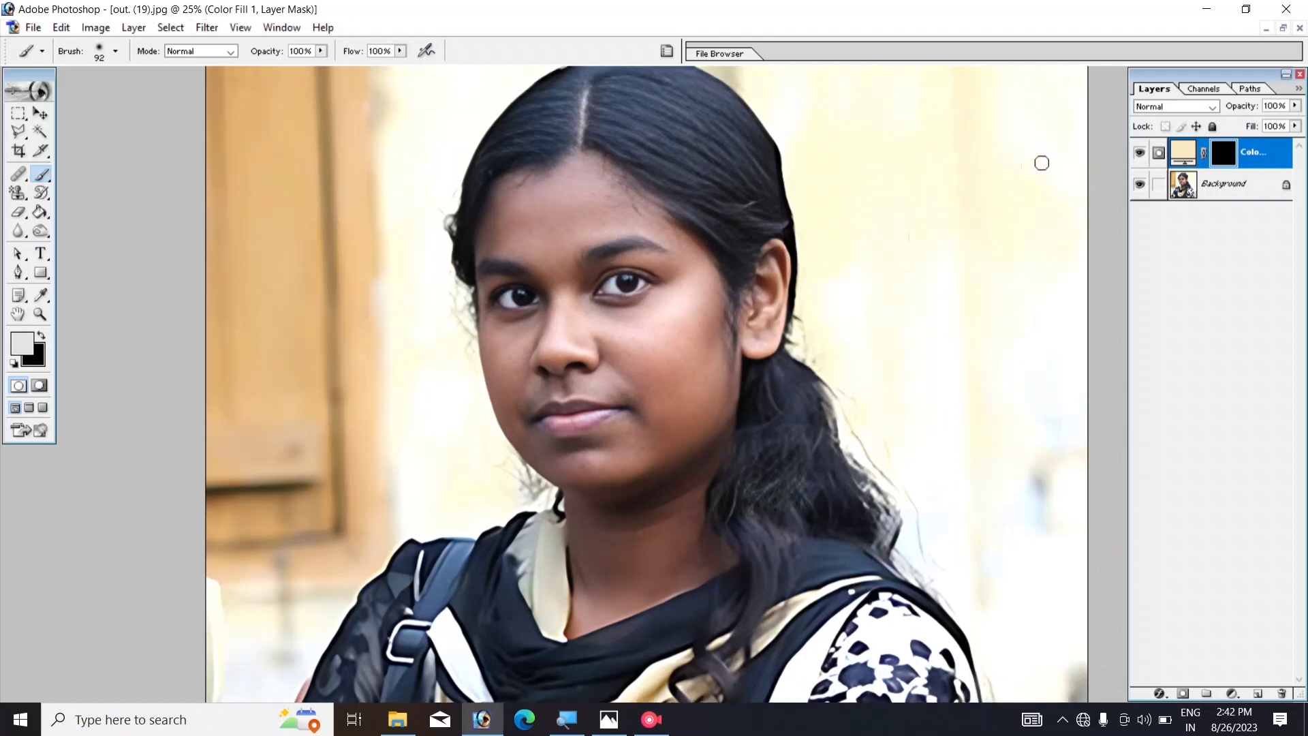
pyautogui.click(1205, 107)
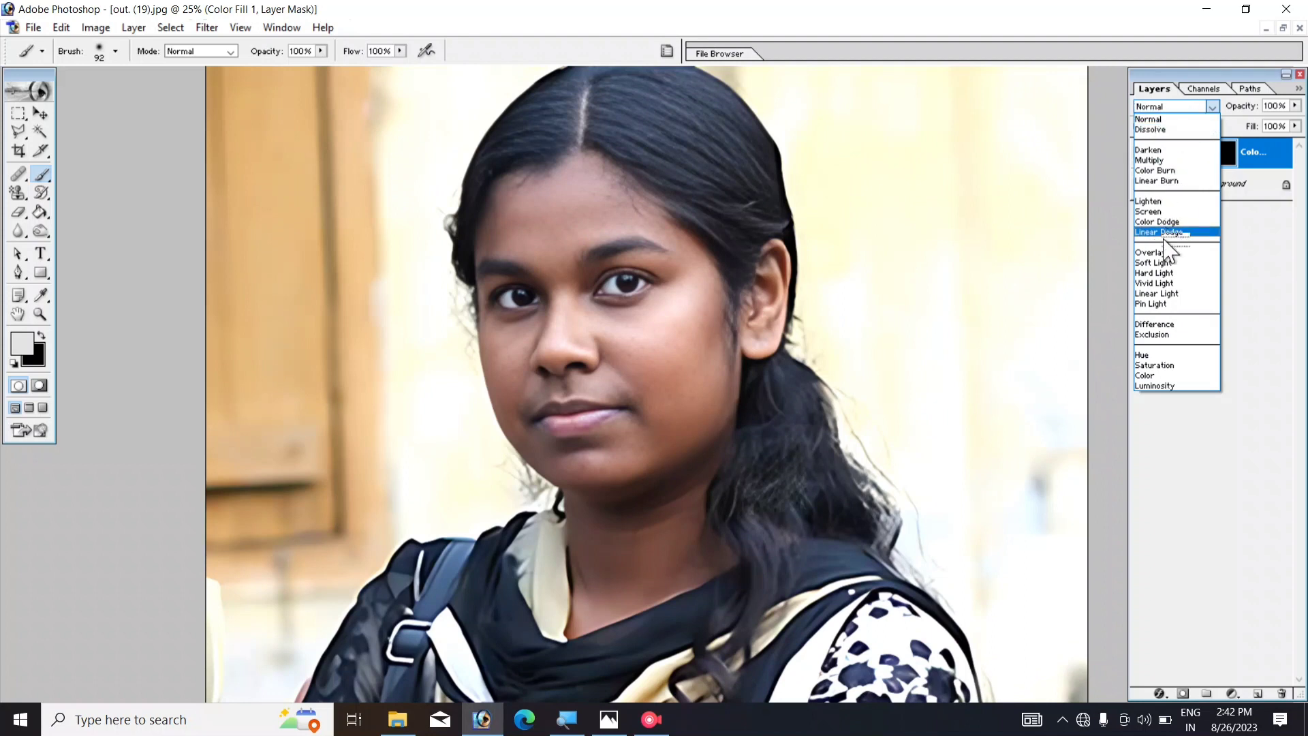
# Step: Change Color Fill 1's blend mode from Normal to Soft Light
pyautogui.click(1206, 263)
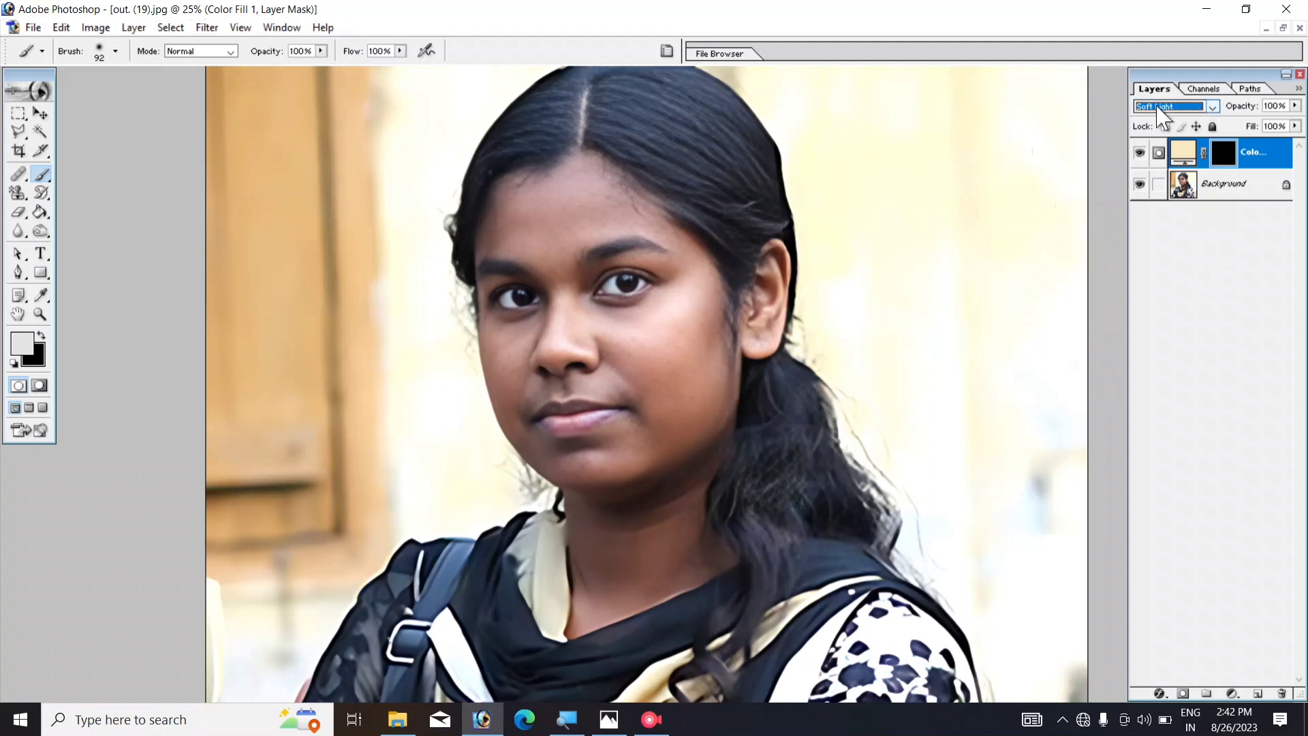
pyautogui.click(1204, 108)
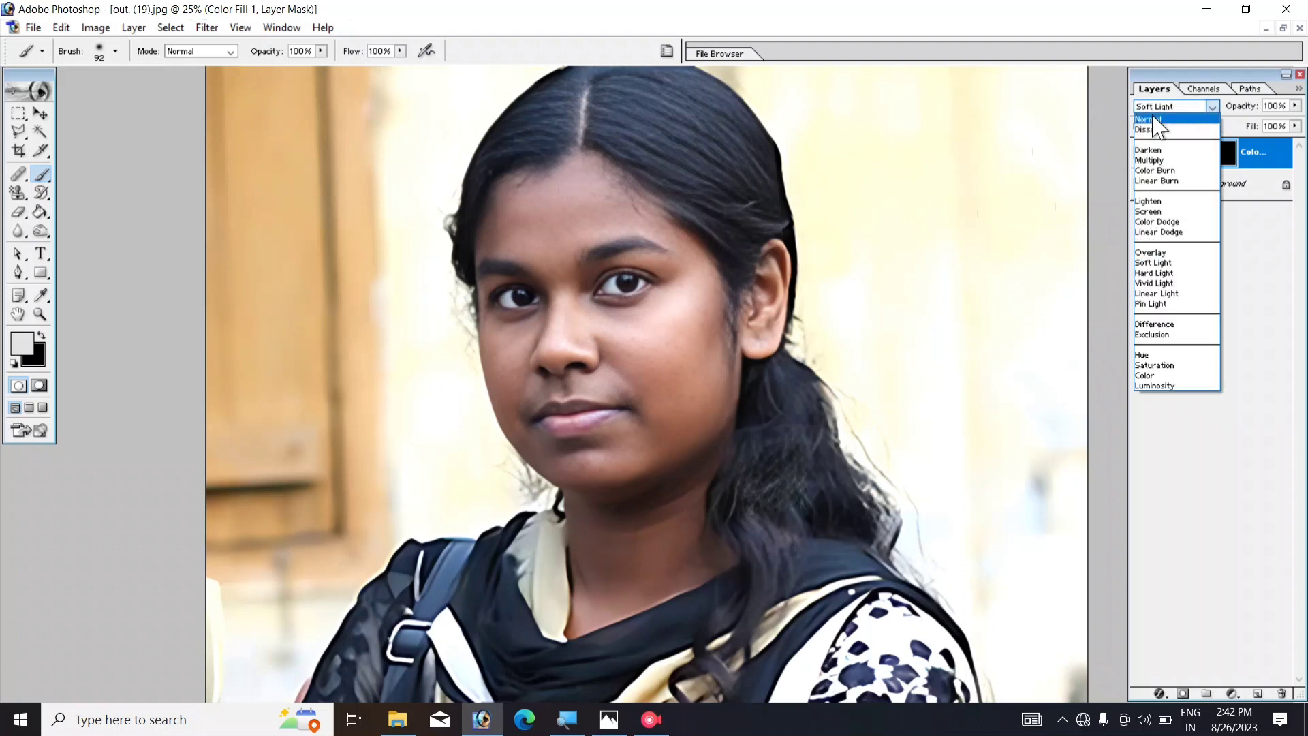
pyautogui.click(1198, 264)
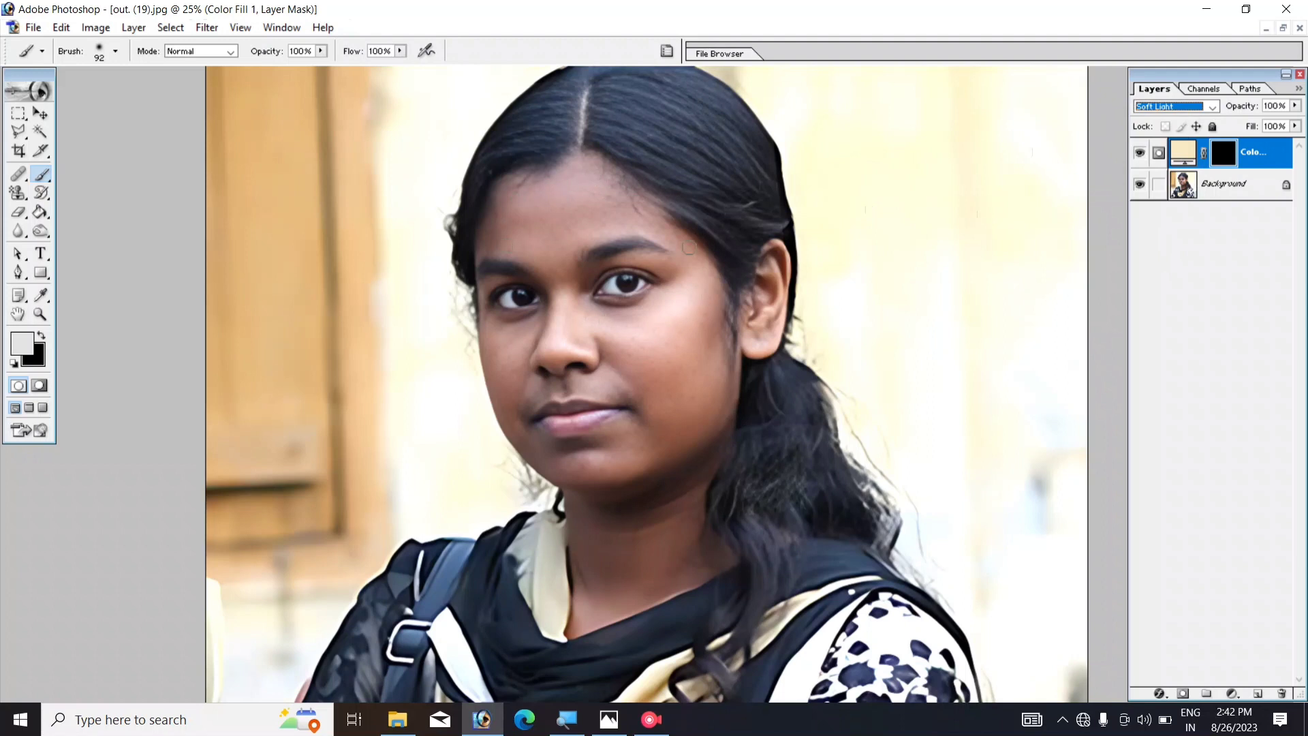
# Step: Paint white on the Color Fill mask over the forehead, brows and hairline
pyautogui.moveTo(570, 224)
pyautogui.mouseDown()
pyautogui.moveTo(543, 213)
pyautogui.moveTo(586, 205)
pyautogui.mouseUp()
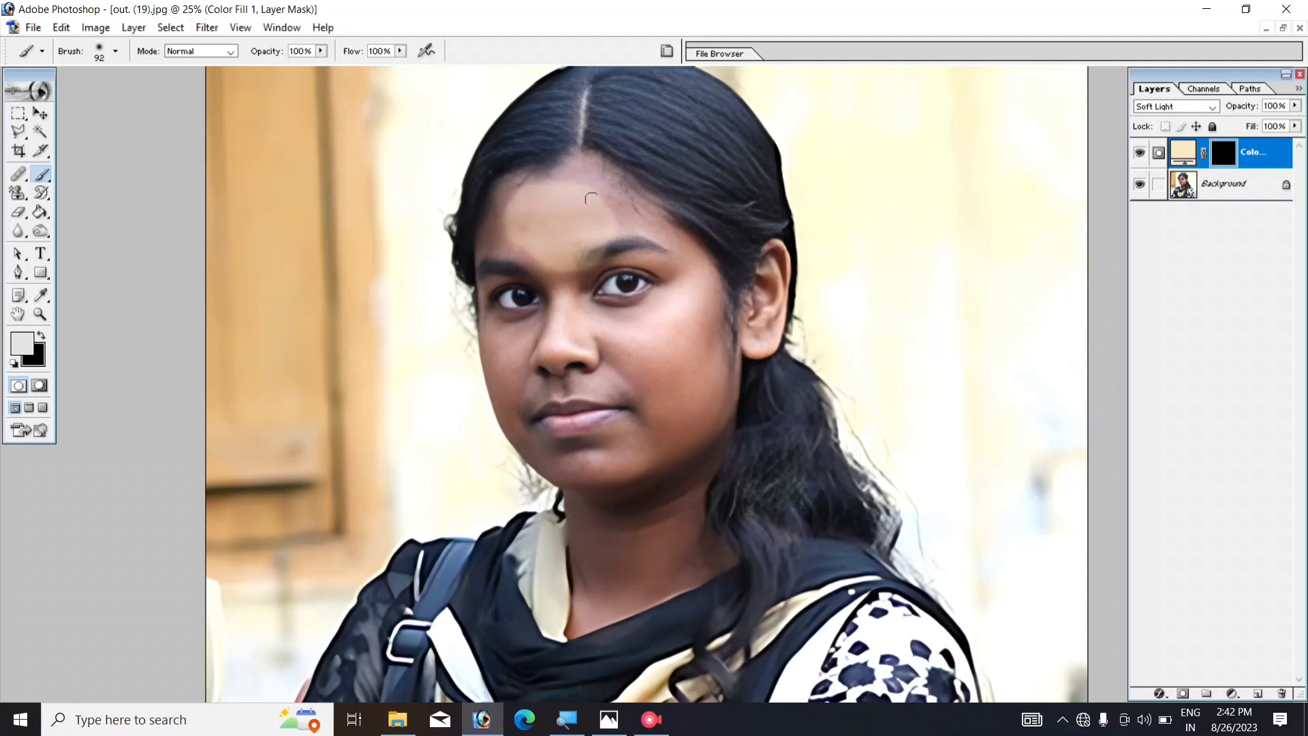
pyautogui.moveTo(631, 243); pyautogui.dragTo(522, 248)
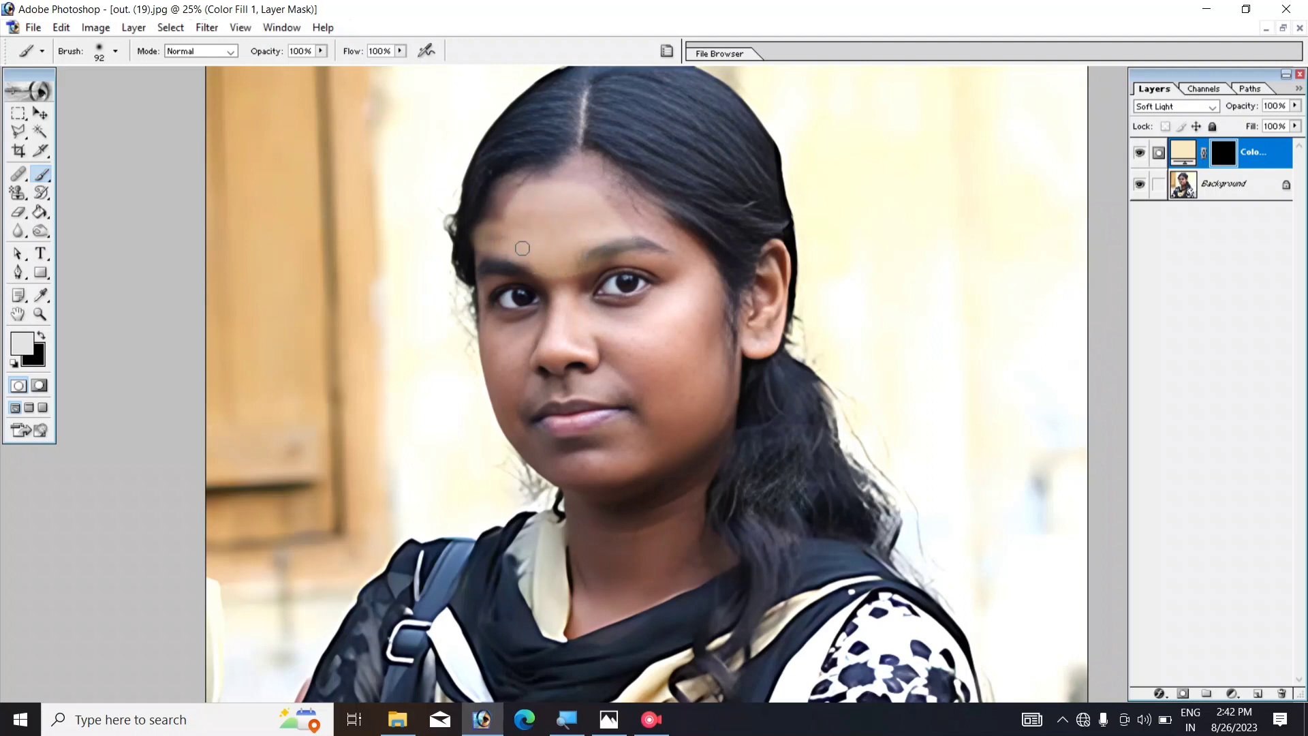
pyautogui.moveTo(527, 187); pyautogui.dragTo(512, 193)
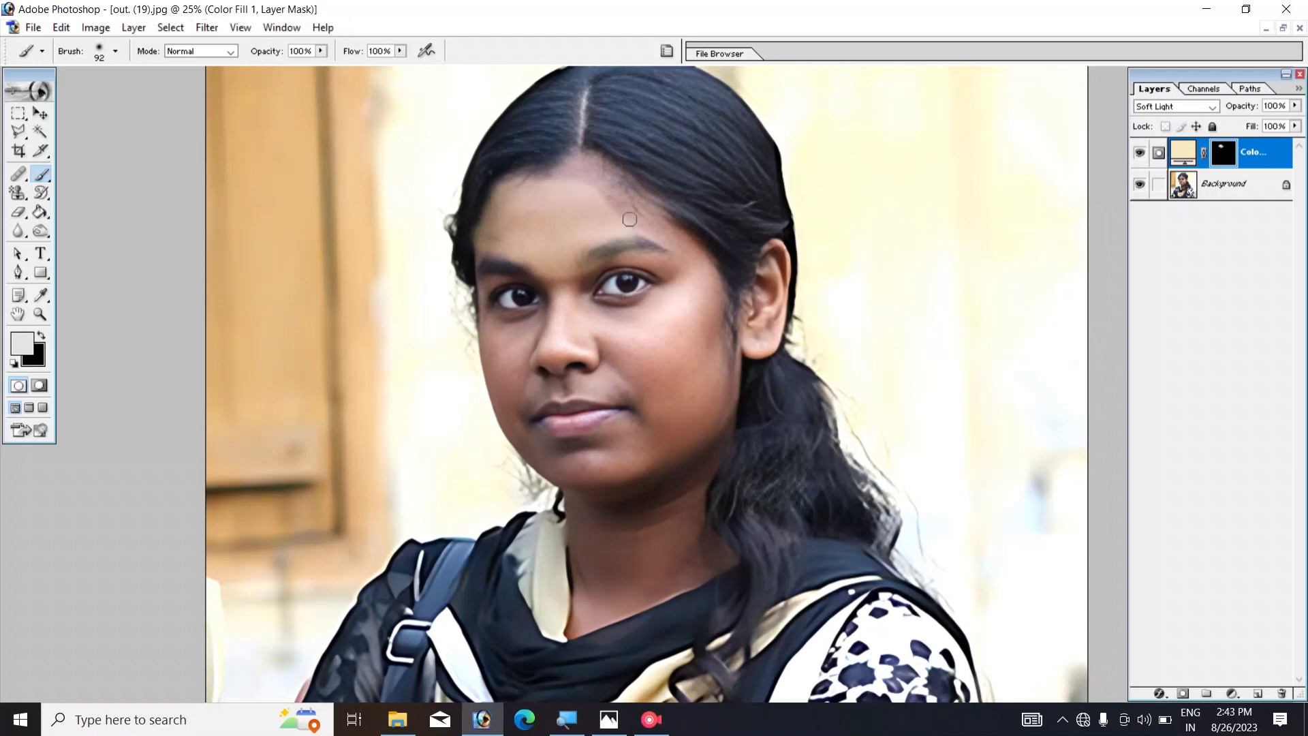
pyautogui.moveTo(630, 222)
pyautogui.mouseDown()
pyautogui.moveTo(580, 183)
pyautogui.moveTo(635, 238)
pyautogui.moveTo(596, 181)
pyautogui.moveTo(525, 190)
pyautogui.moveTo(572, 176)
pyautogui.moveTo(643, 219)
pyautogui.moveTo(672, 270)
pyautogui.moveTo(589, 265)
pyautogui.moveTo(589, 325)
pyautogui.moveTo(611, 311)
pyautogui.moveTo(680, 324)
pyautogui.moveTo(668, 338)
pyautogui.moveTo(653, 235)
pyautogui.moveTo(684, 243)
pyautogui.moveTo(647, 213)
pyautogui.moveTo(698, 320)
pyautogui.moveTo(658, 356)
pyautogui.moveTo(627, 361)
pyautogui.moveTo(576, 301)
pyautogui.moveTo(673, 389)
pyautogui.moveTo(618, 385)
pyautogui.moveTo(651, 402)
pyautogui.moveTo(662, 387)
pyautogui.moveTo(681, 409)
pyautogui.moveTo(621, 383)
pyautogui.moveTo(640, 446)
pyautogui.moveTo(674, 463)
pyautogui.moveTo(613, 436)
pyautogui.moveTo(697, 399)
pyautogui.moveTo(673, 418)
pyautogui.mouseUp()
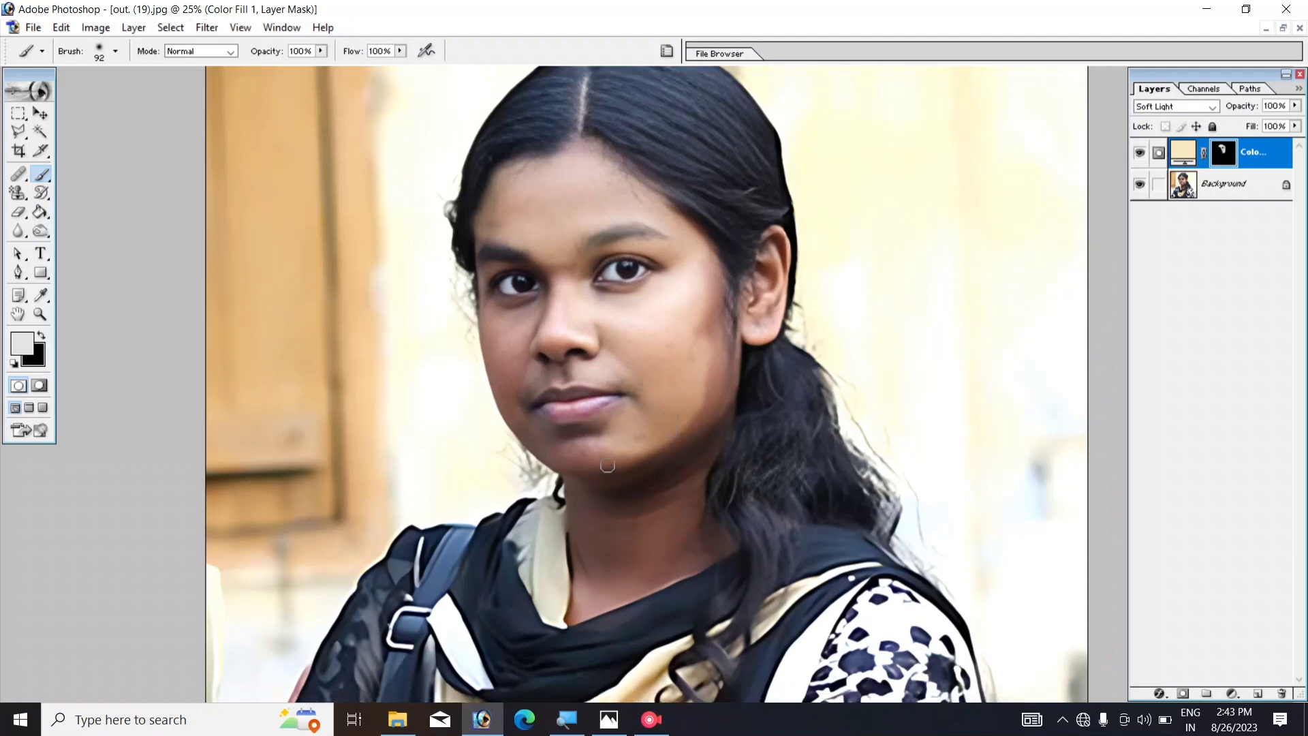
# Step: Paint white on the mask over the jaw, cheeks, nose and chin
pyautogui.moveTo(607, 466)
pyautogui.mouseDown()
pyautogui.moveTo(671, 458)
pyautogui.moveTo(645, 470)
pyautogui.moveTo(705, 352)
pyautogui.moveTo(711, 270)
pyautogui.mouseUp()
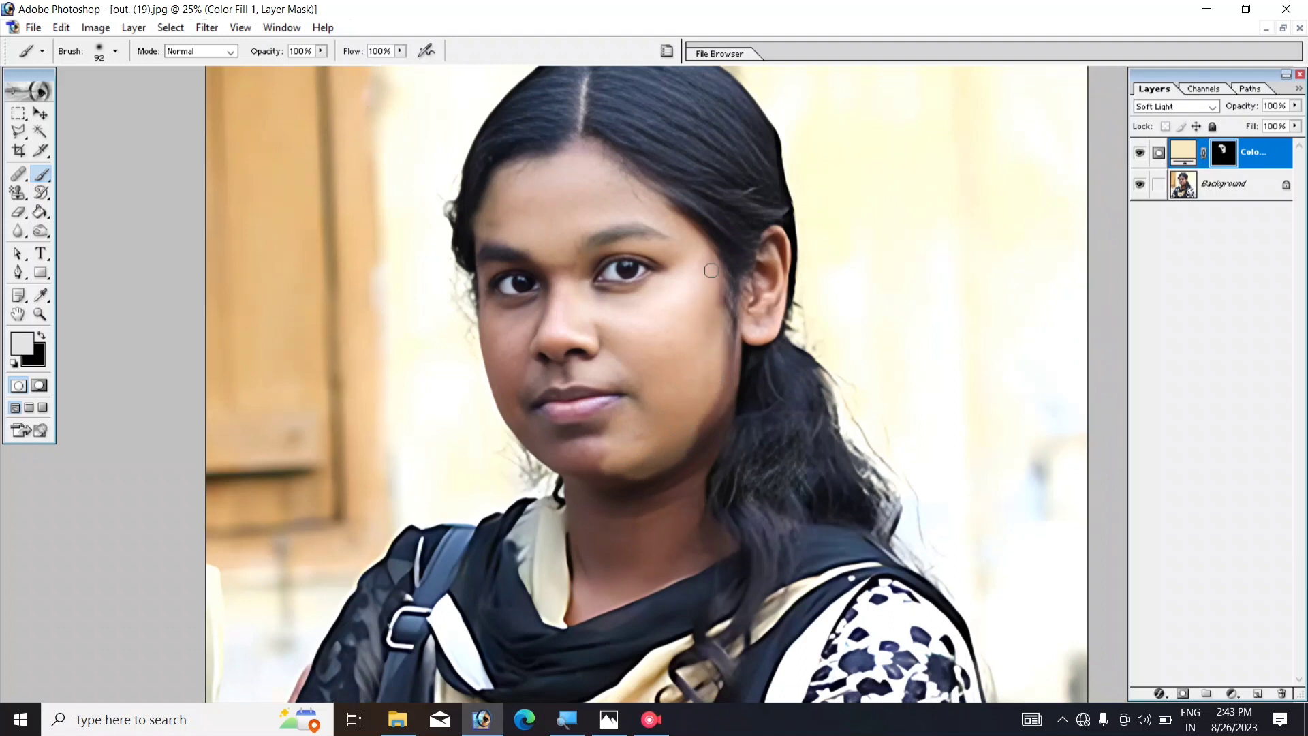
pyautogui.moveTo(716, 358); pyautogui.dragTo(702, 423)
pyautogui.moveTo(722, 376); pyautogui.dragTo(725, 322)
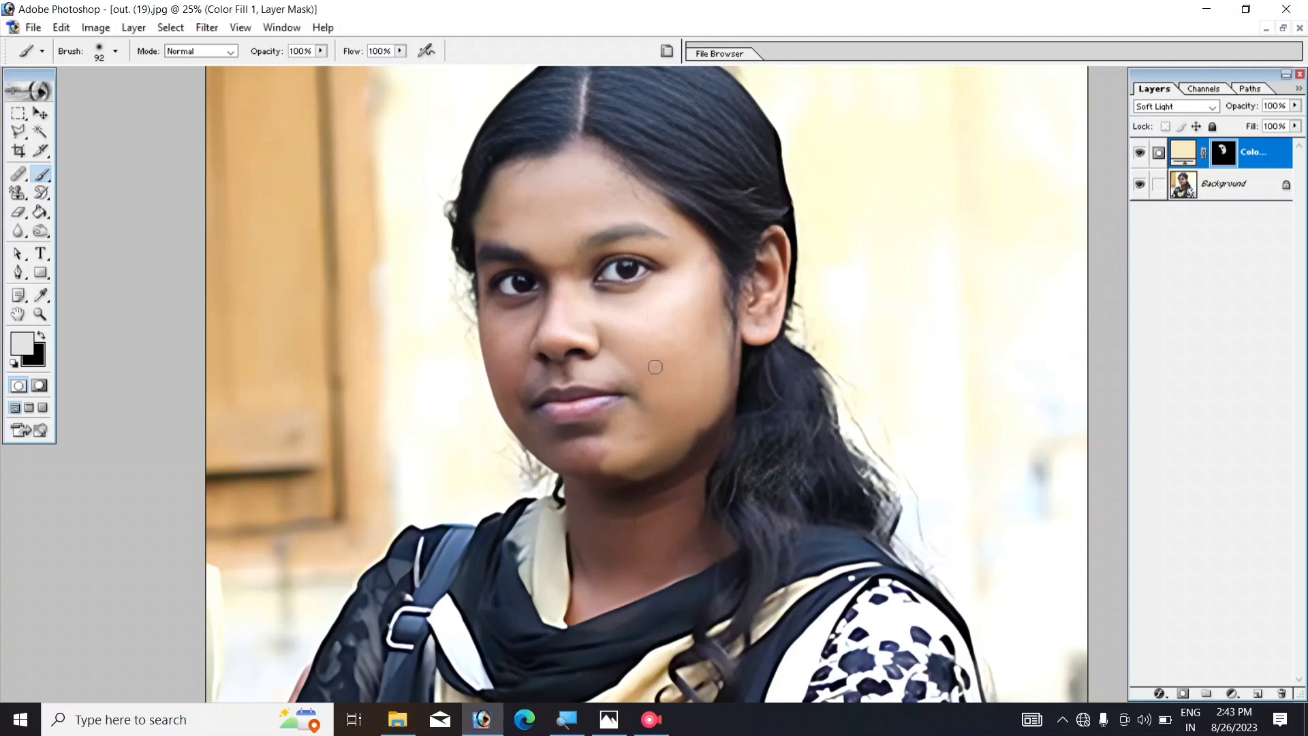
pyautogui.scroll(1, 638, 341)
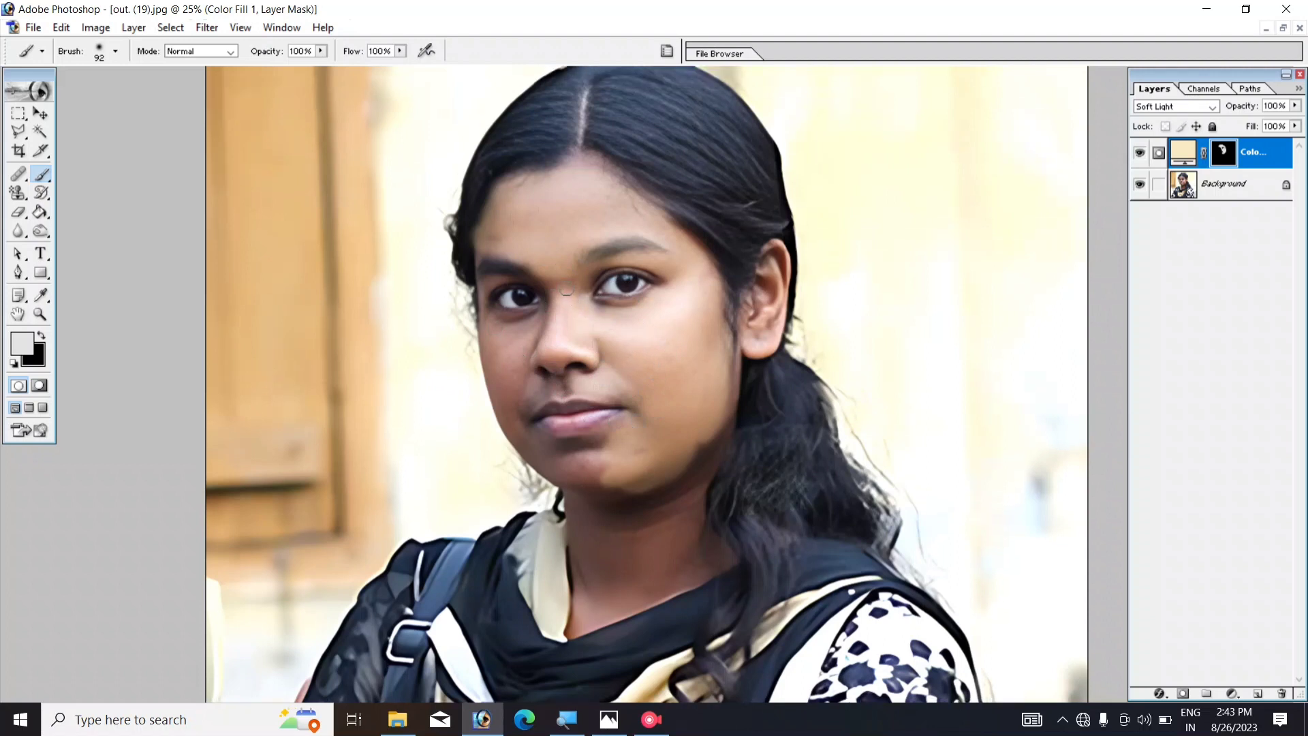
pyautogui.moveTo(567, 290); pyautogui.dragTo(717, 363)
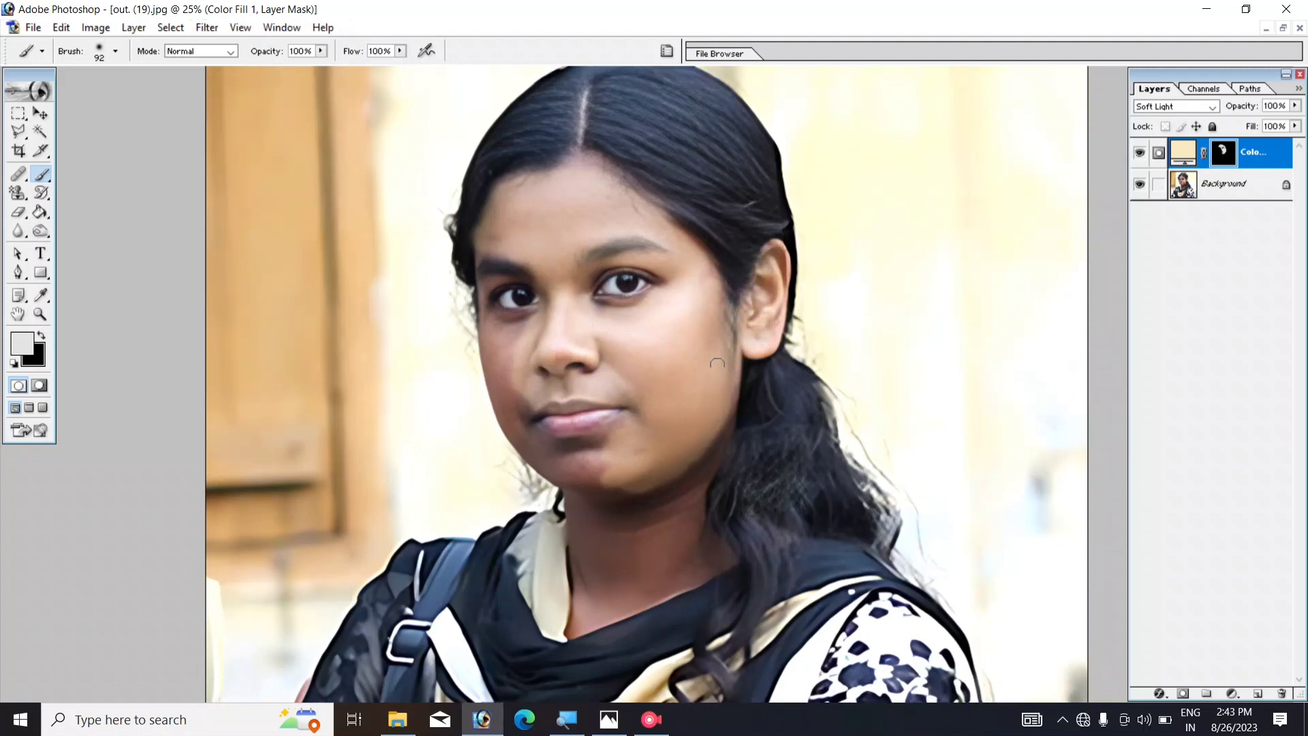
pyautogui.scroll(-1, 717, 363)
pyautogui.moveTo(538, 368); pyautogui.dragTo(694, 392)
# Step: Paint white on the Color Fill 1 mask over the left cheek, jaw, face edge and forehead
pyautogui.moveTo(602, 478)
pyautogui.mouseDown()
pyautogui.moveTo(660, 435)
pyautogui.moveTo(689, 435)
pyautogui.mouseUp()
pyautogui.scroll(-2, 634, 449)
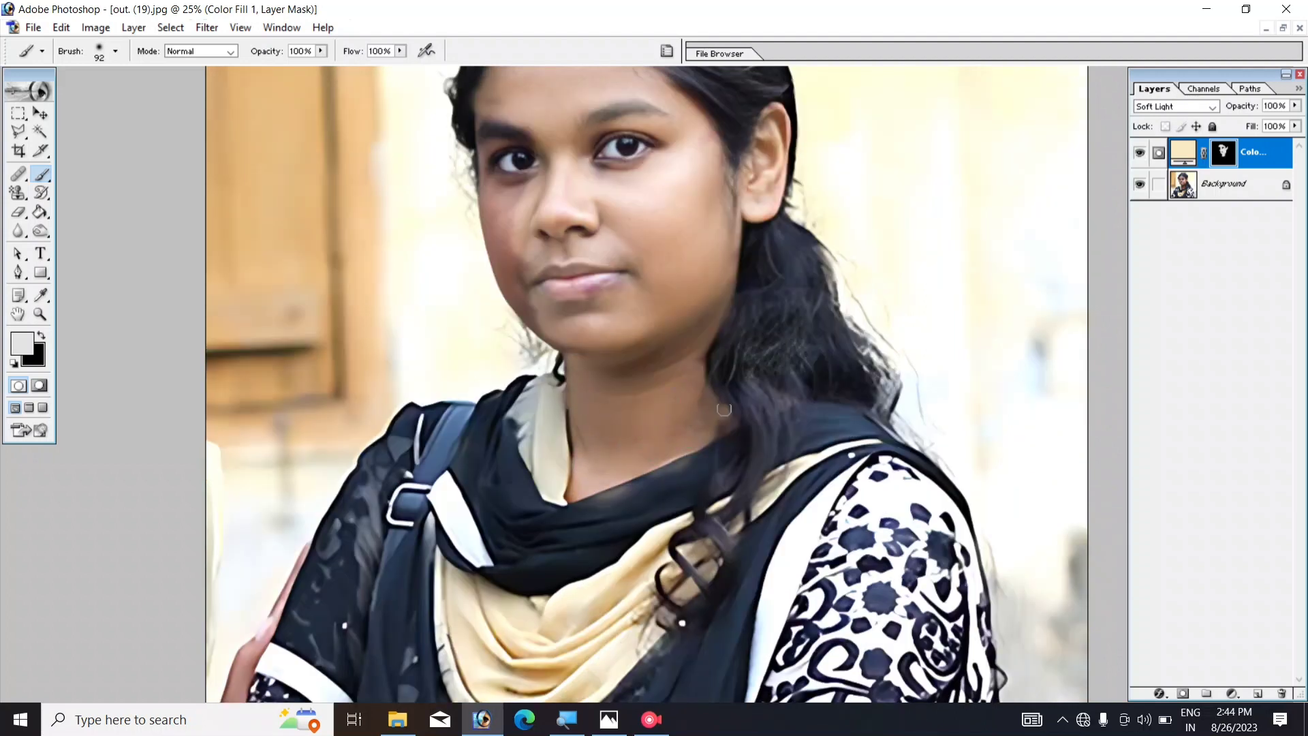
pyautogui.scroll(3, 702, 401)
pyautogui.moveTo(507, 262)
pyautogui.mouseDown()
pyautogui.moveTo(524, 383)
pyautogui.moveTo(500, 436)
pyautogui.moveTo(586, 480)
pyautogui.mouseUp()
pyautogui.moveTo(487, 327); pyautogui.dragTo(473, 239)
pyautogui.moveTo(579, 157); pyautogui.dragTo(741, 375)
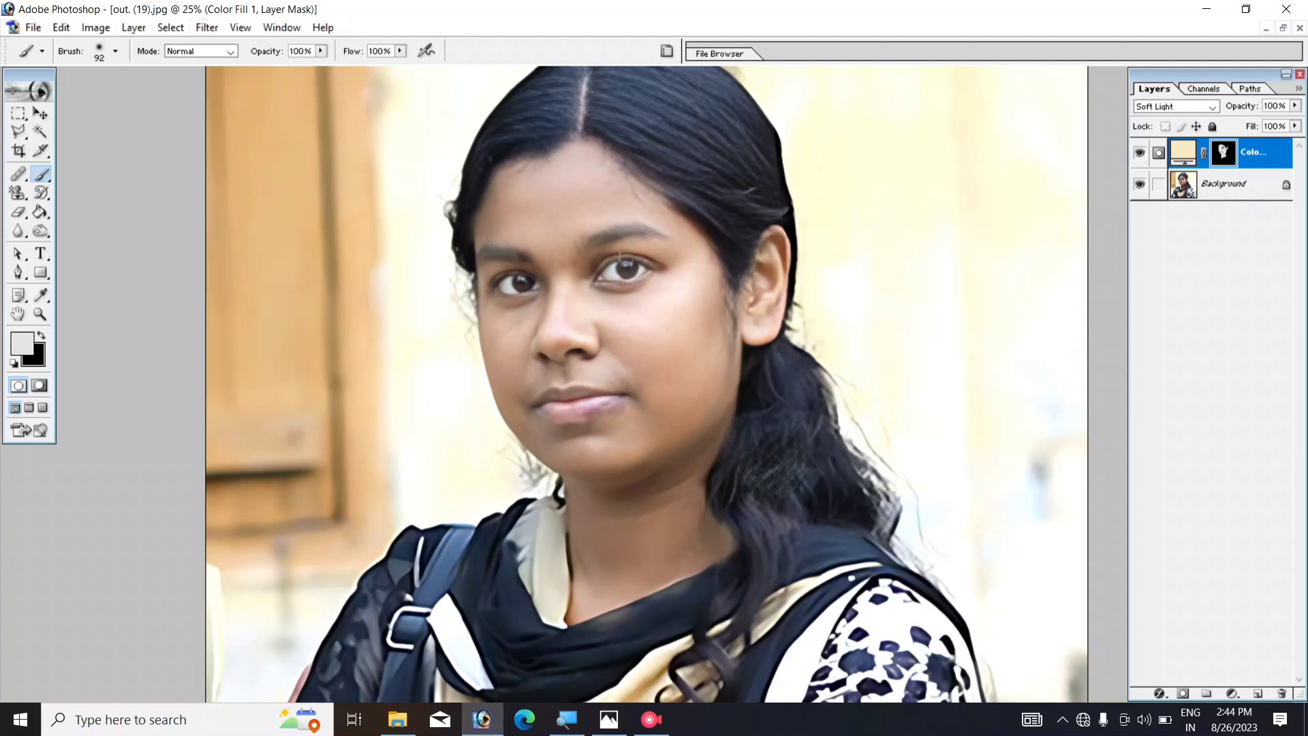
pyautogui.scroll(-1, 590, 371)
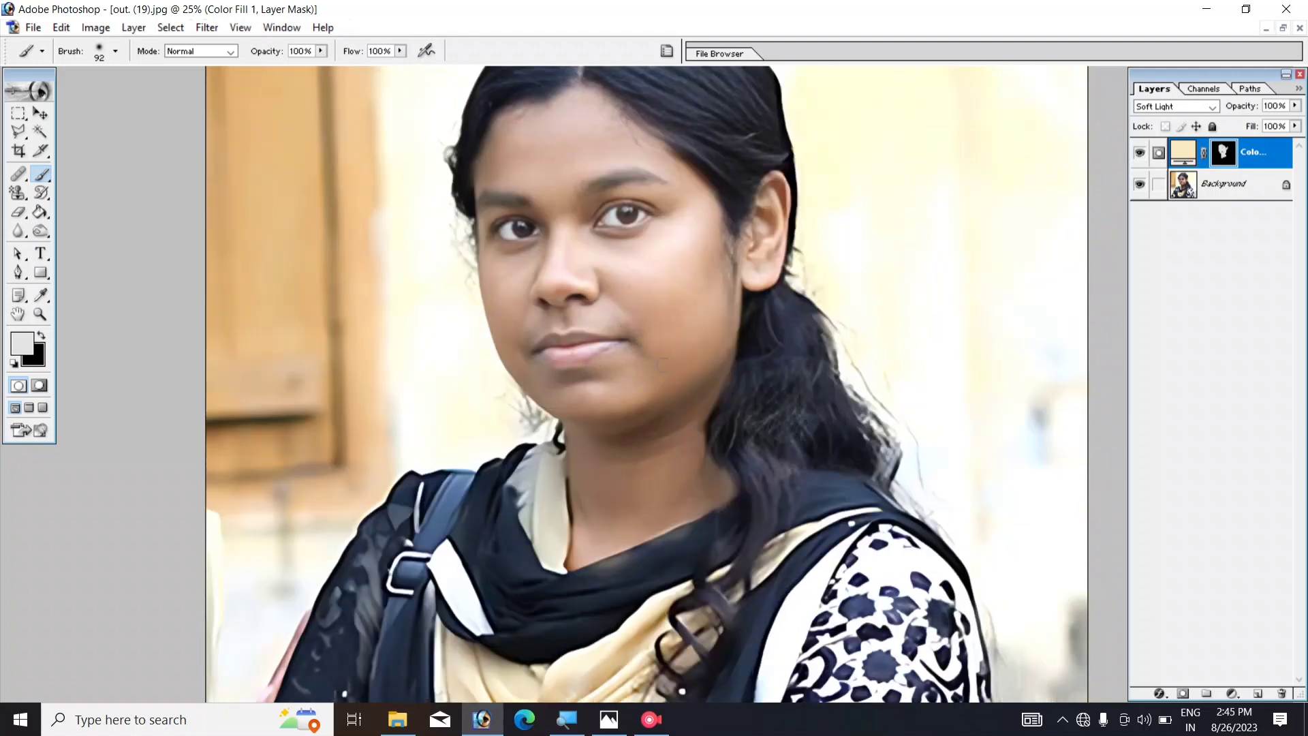
pyautogui.scroll(1, 639, 310)
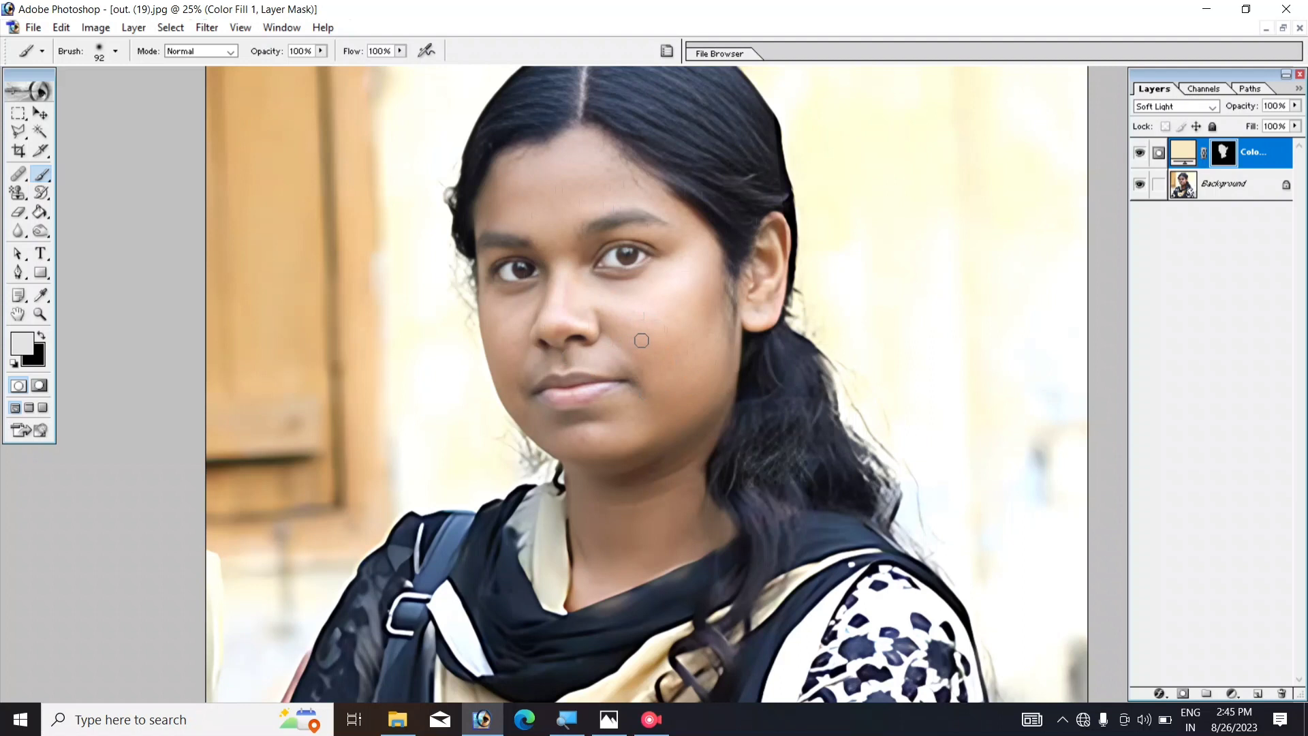
pyautogui.scroll(1, 641, 340)
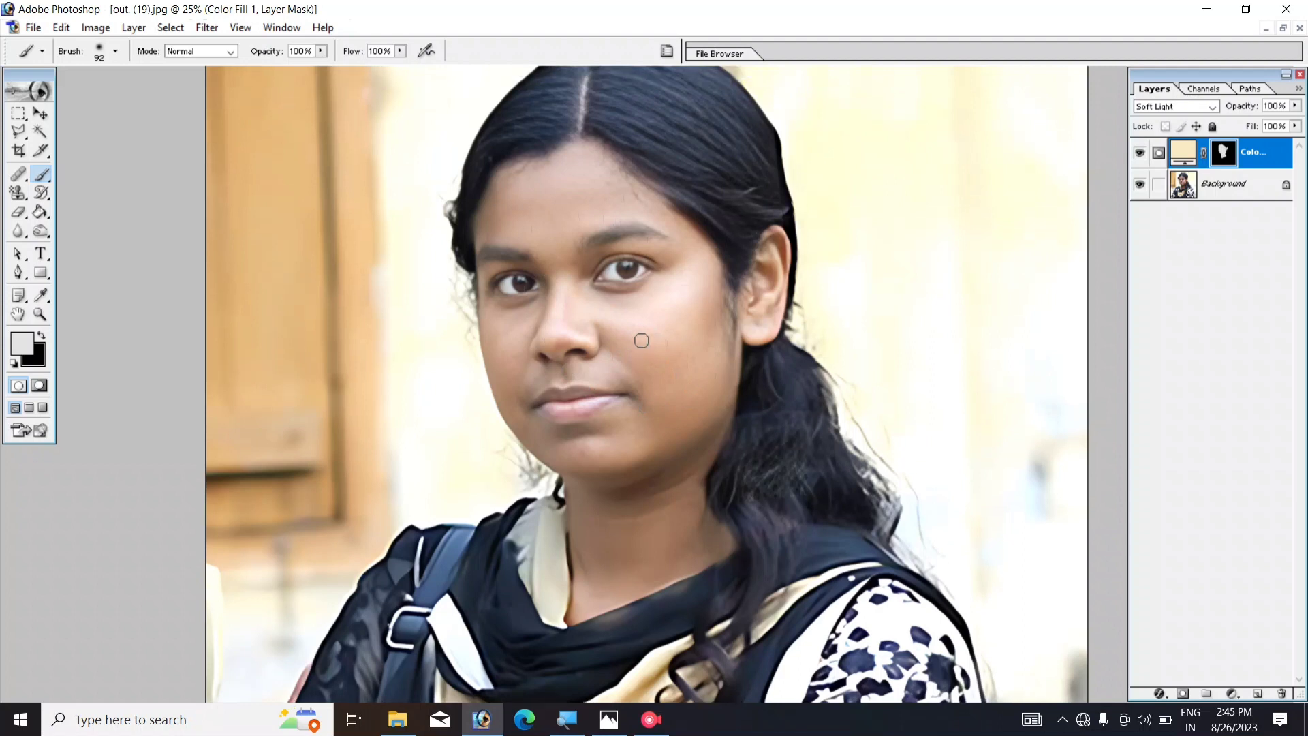
# Step: Zoom the portrait to 50% and scroll around the face to inspect it
pyautogui.hotkey('ctrl', '+')
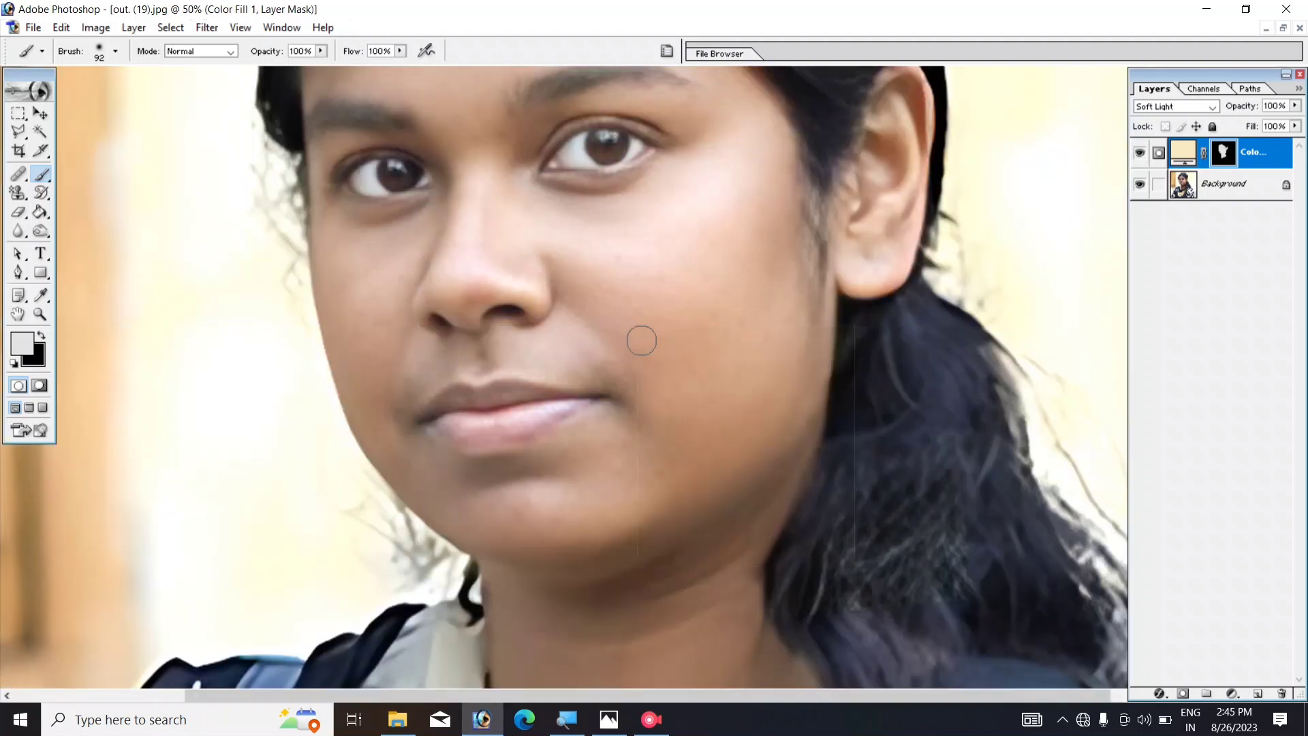
pyautogui.scroll(2, 641, 340)
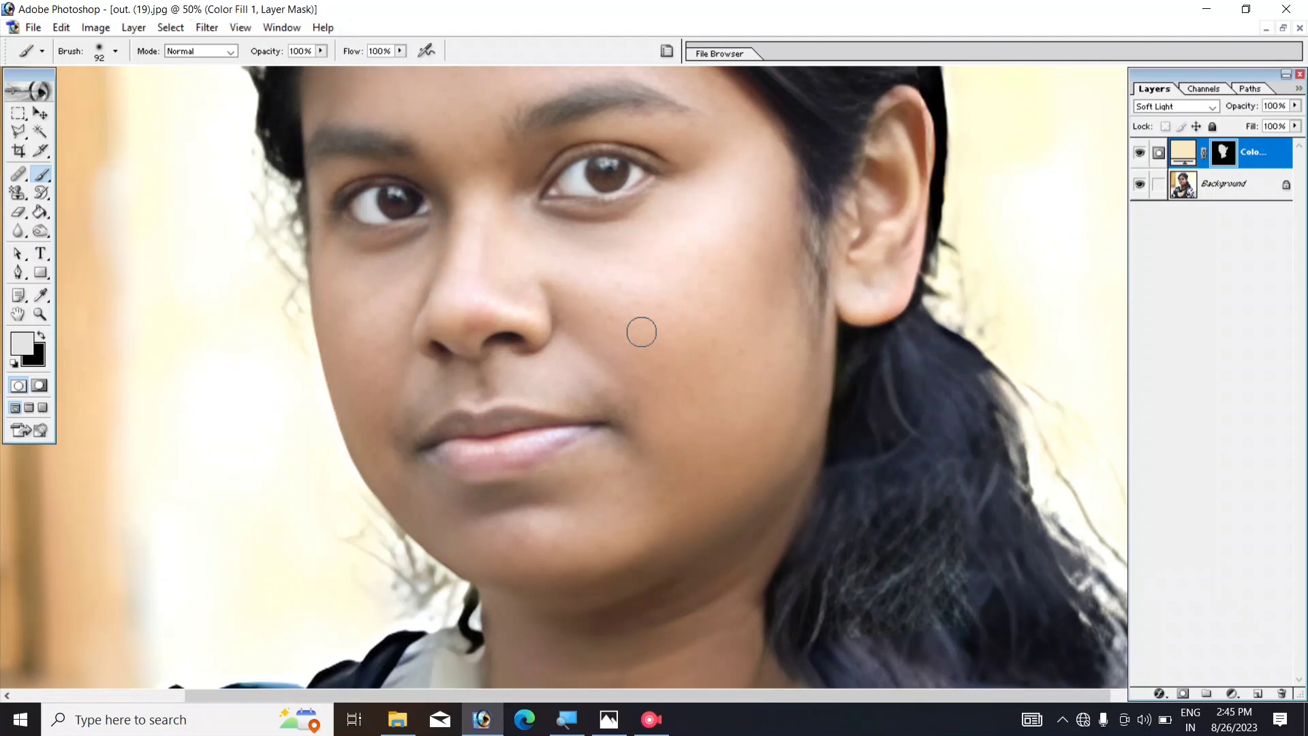
pyautogui.scroll(1, 584, 194)
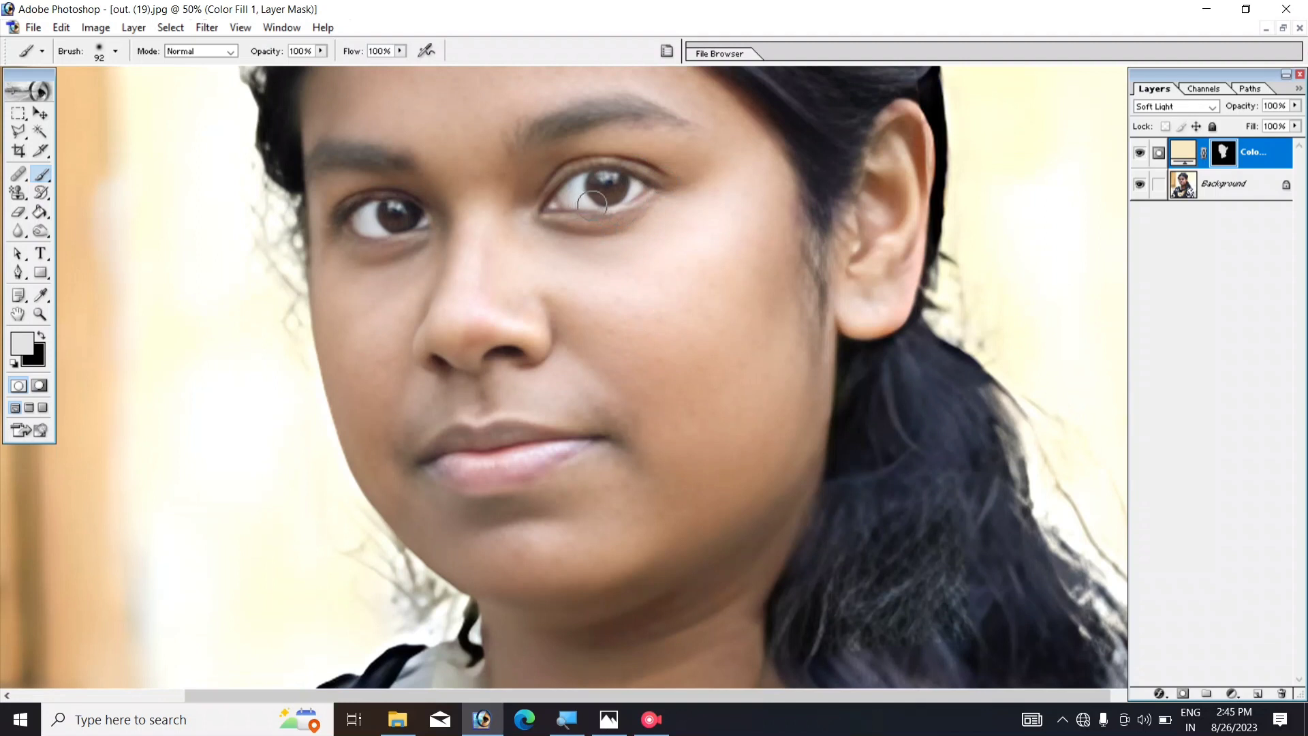
pyautogui.scroll(1, 602, 195)
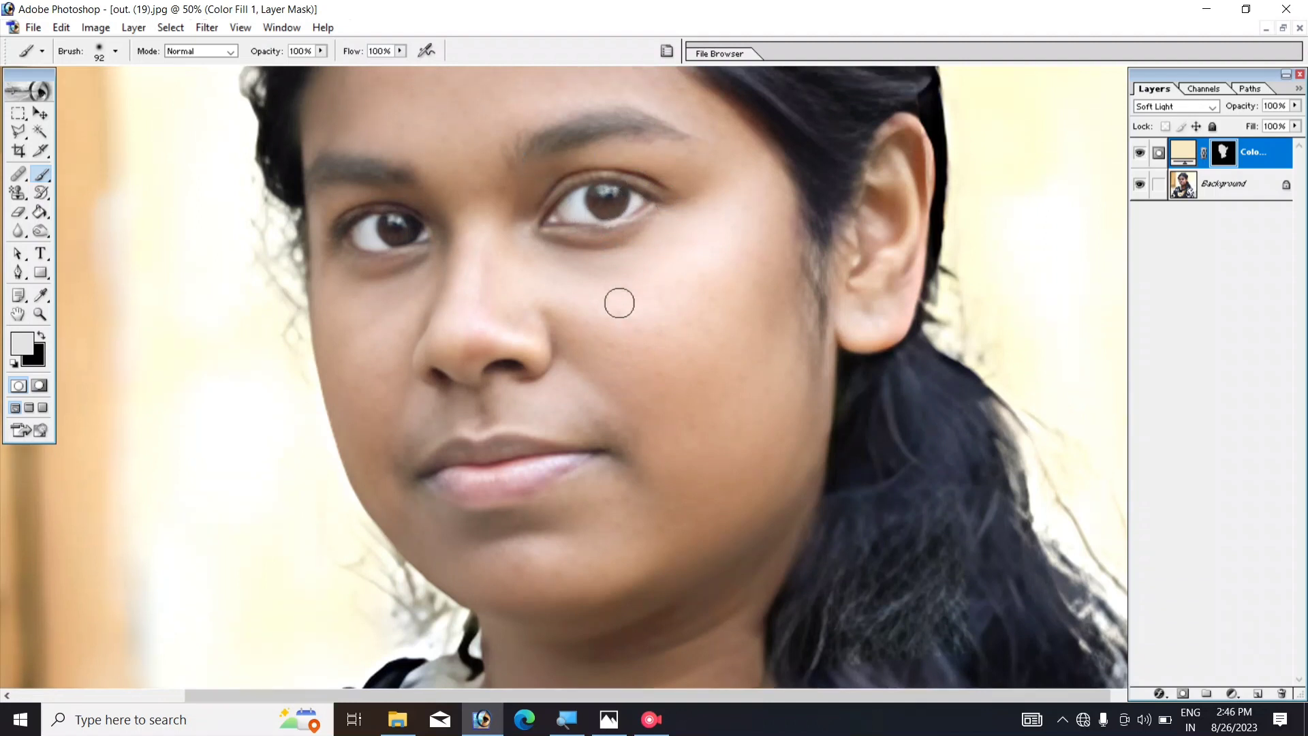
pyautogui.scroll(-2, 618, 305)
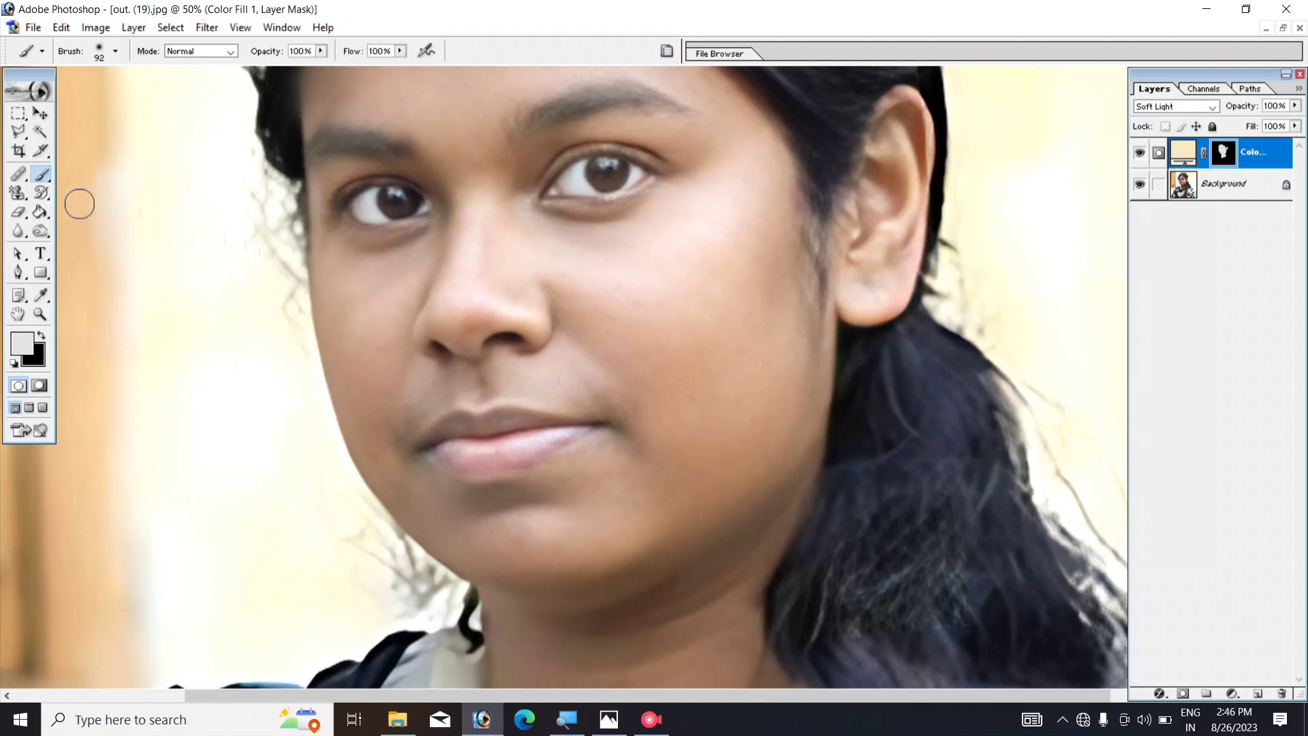
# Step: Switch to the plain Eraser and erase the fill mask over both eyebrows
pyautogui.click(25, 208)
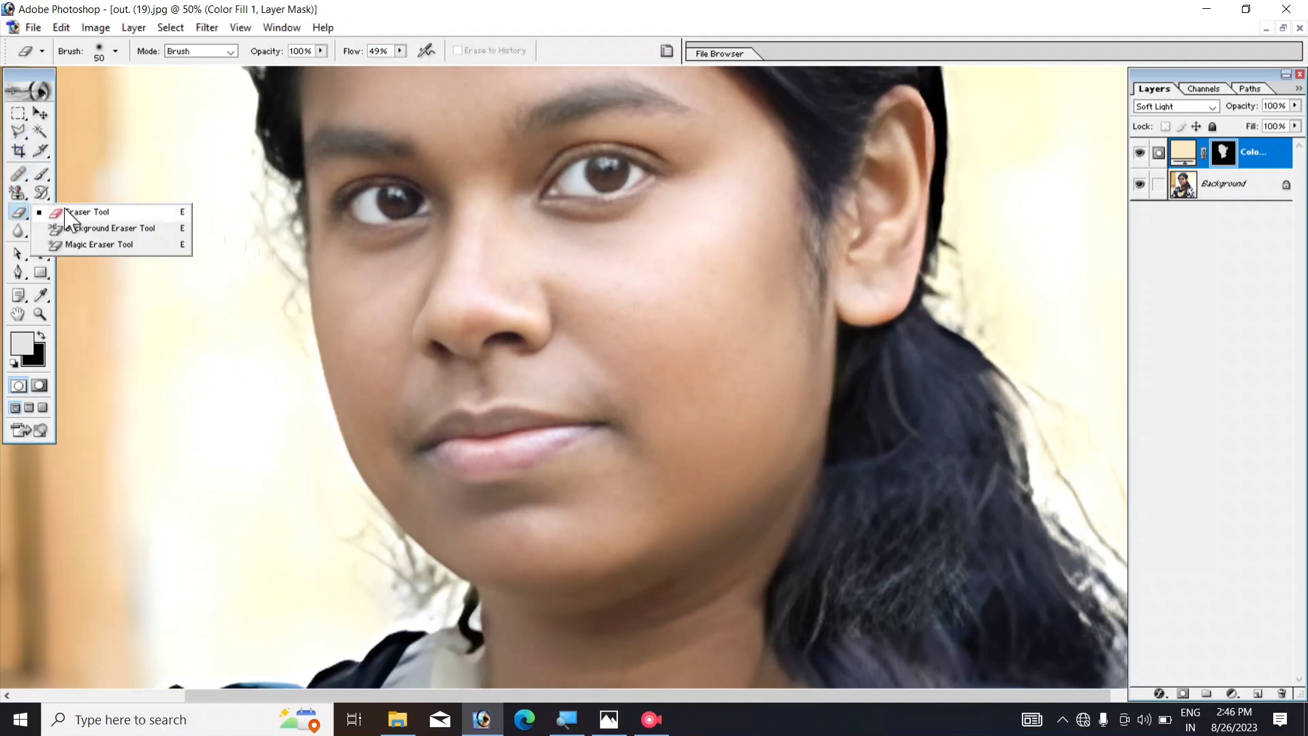
pyautogui.click(86, 217)
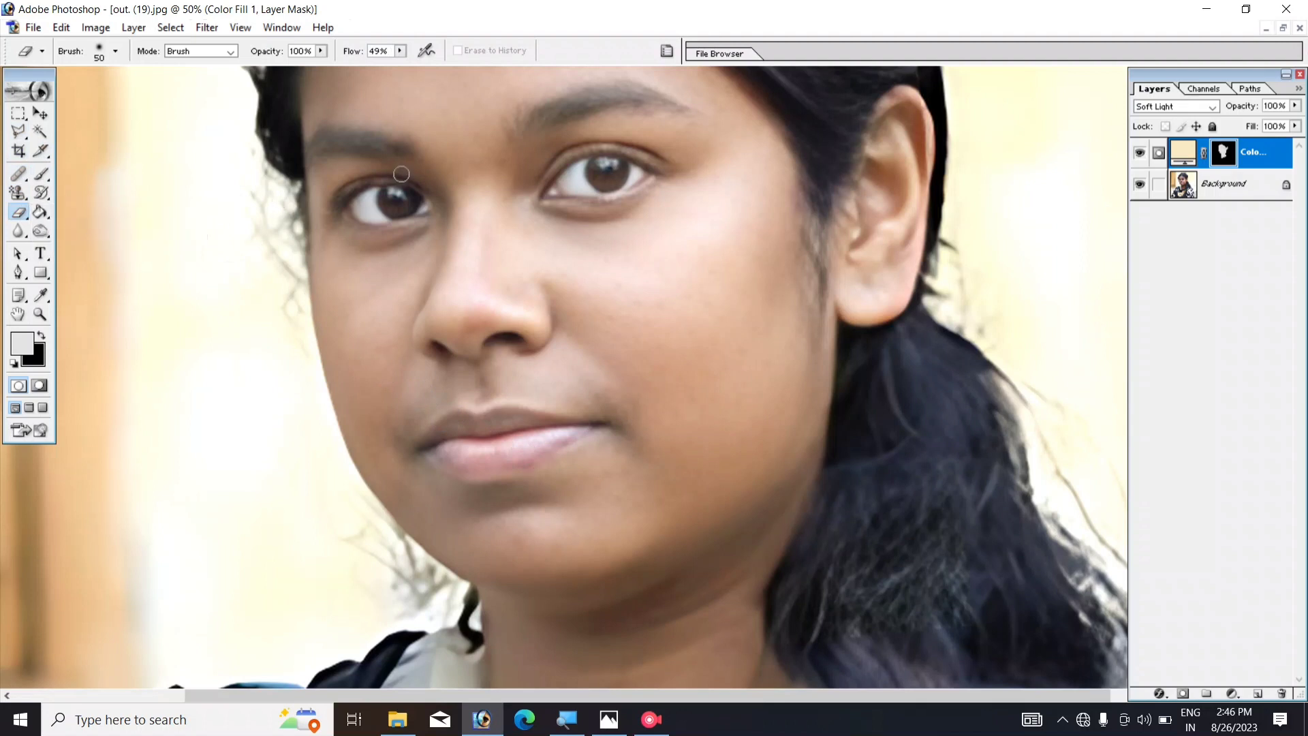
pyautogui.scroll(1, 401, 173)
pyautogui.scroll(1, 588, 209)
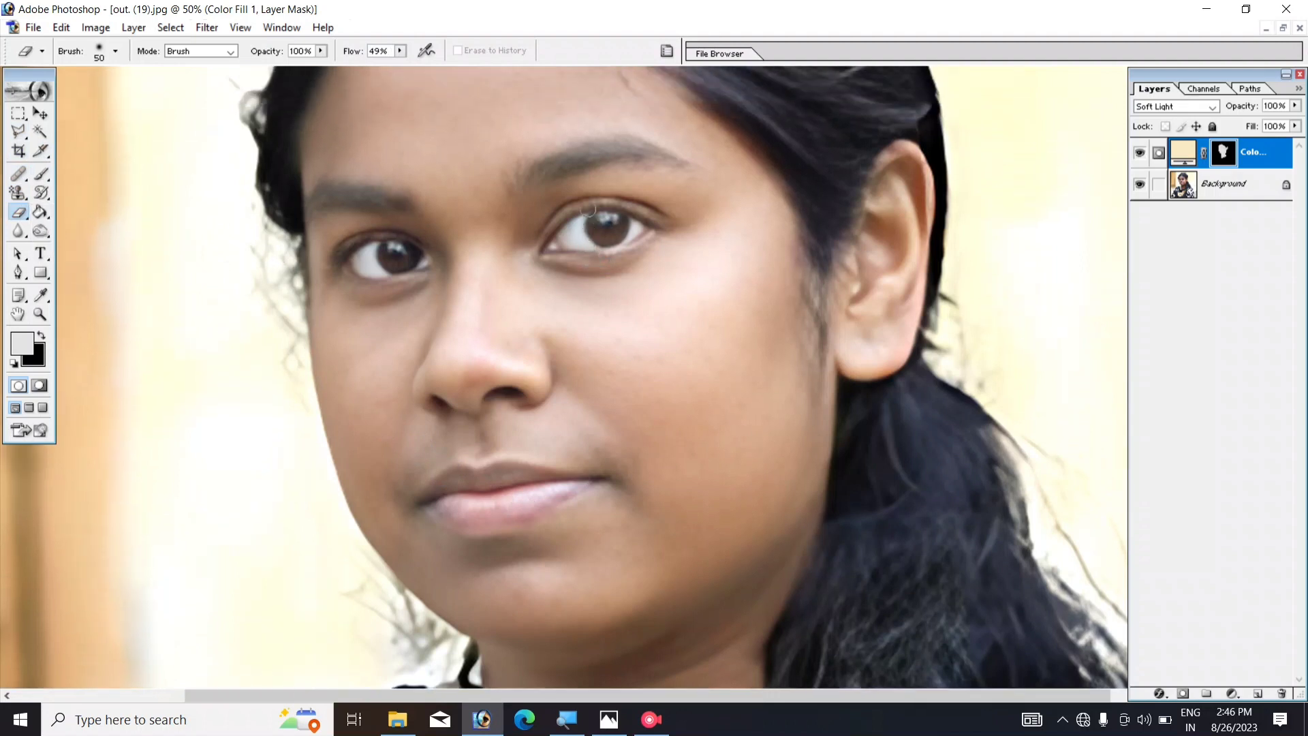
pyautogui.scroll(1, 564, 185)
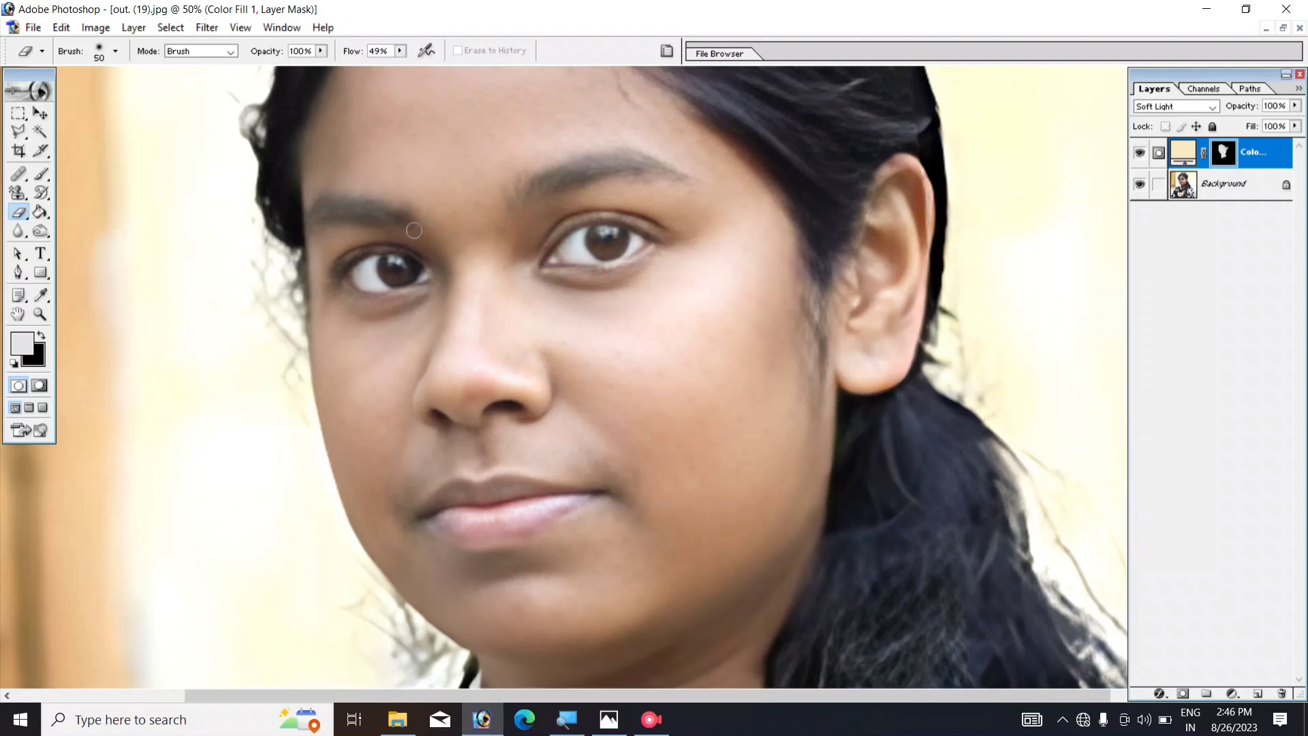
pyautogui.moveTo(534, 200)
pyautogui.mouseDown()
pyautogui.moveTo(610, 170)
pyautogui.moveTo(540, 186)
pyautogui.moveTo(584, 175)
pyautogui.moveTo(639, 178)
pyautogui.mouseUp()
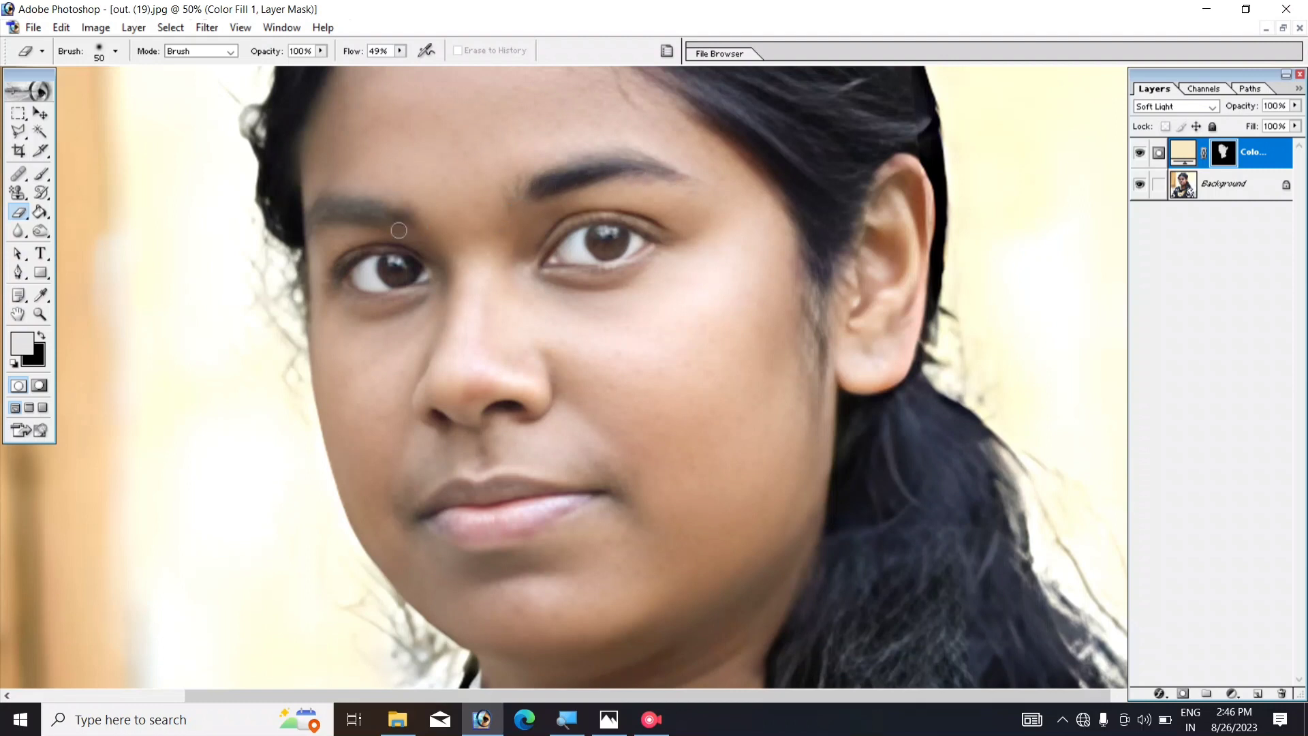
pyautogui.moveTo(393, 213)
pyautogui.mouseDown()
pyautogui.moveTo(316, 204)
pyautogui.moveTo(385, 221)
pyautogui.moveTo(313, 219)
pyautogui.moveTo(391, 217)
pyautogui.mouseUp()
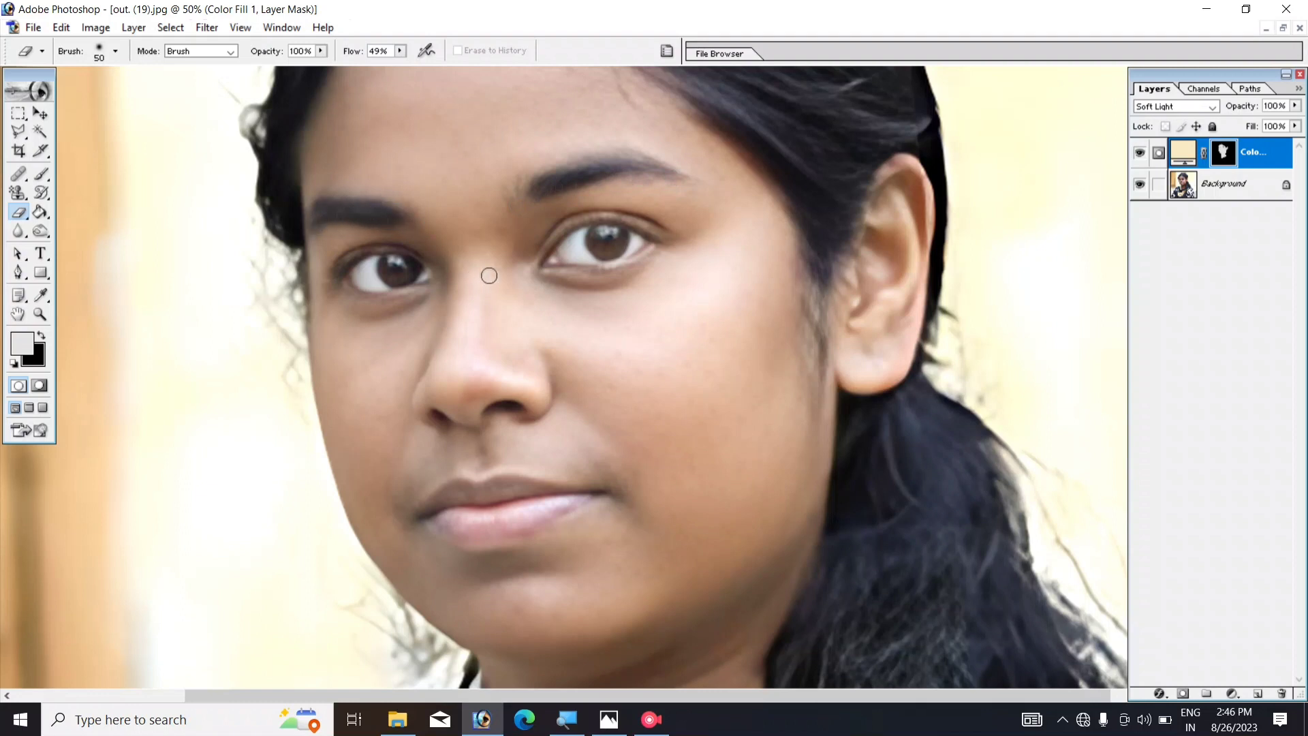
# Step: Erase the fill mask over both eyes to restore their original darkness
pyautogui.moveTo(622, 237)
pyautogui.mouseDown()
pyautogui.moveTo(576, 252)
pyautogui.moveTo(562, 242)
pyautogui.moveTo(603, 262)
pyautogui.moveTo(636, 245)
pyautogui.mouseUp()
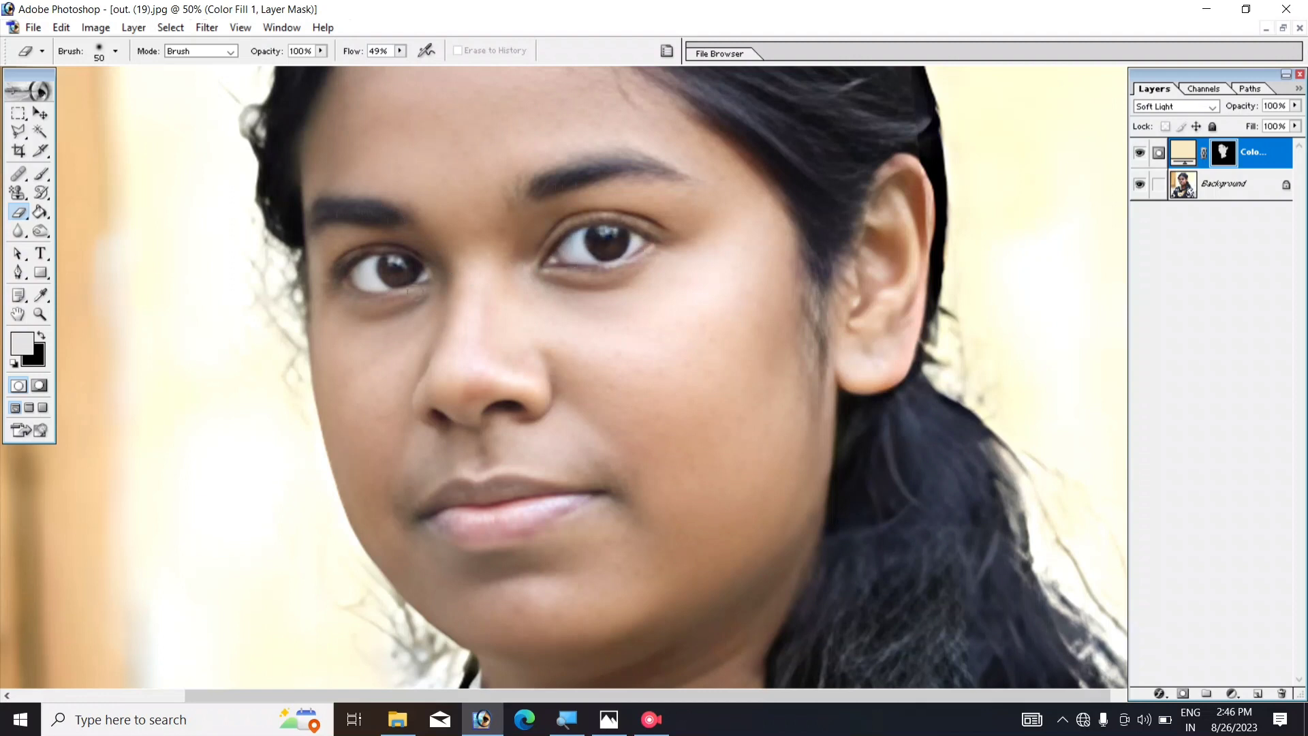
pyautogui.moveTo(411, 279)
pyautogui.mouseDown()
pyautogui.moveTo(386, 279)
pyautogui.moveTo(401, 262)
pyautogui.moveTo(358, 269)
pyautogui.moveTo(409, 279)
pyautogui.mouseUp()
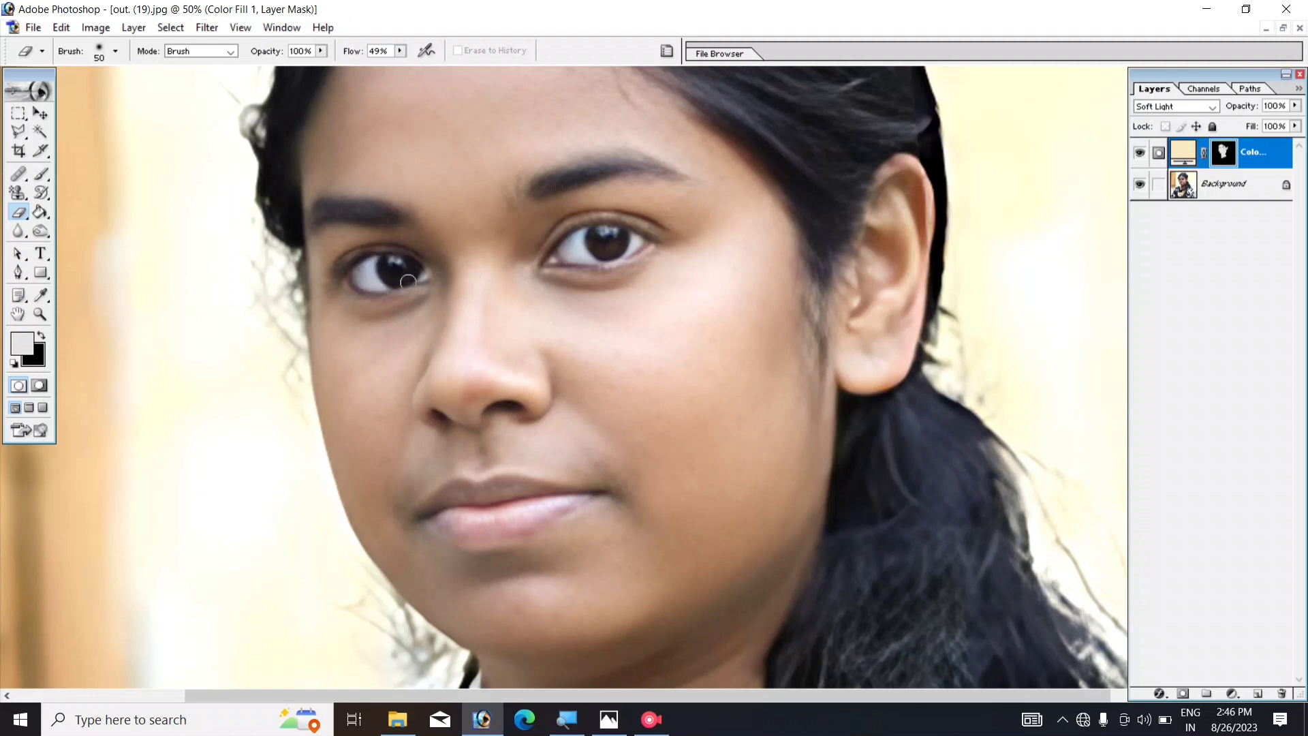
pyautogui.scroll(-1, 470, 291)
pyautogui.scroll(-1, 486, 342)
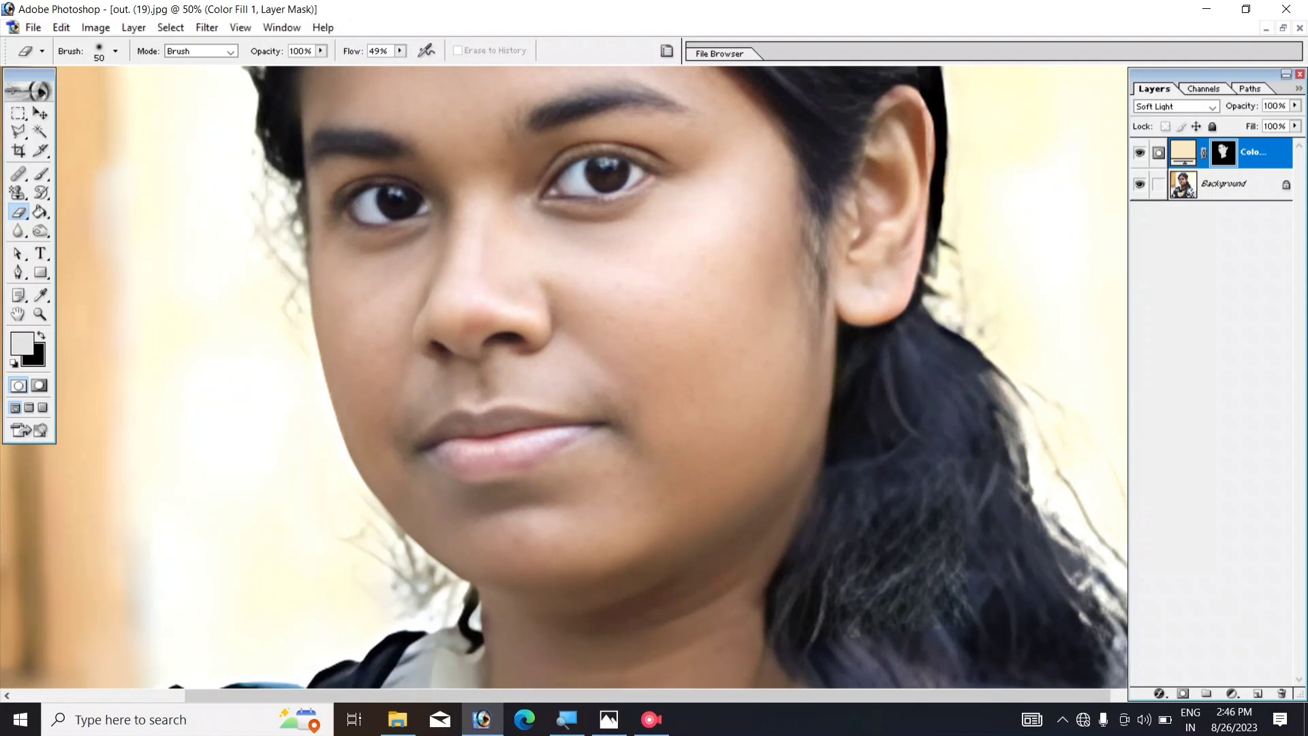
pyautogui.scroll(-1, 517, 446)
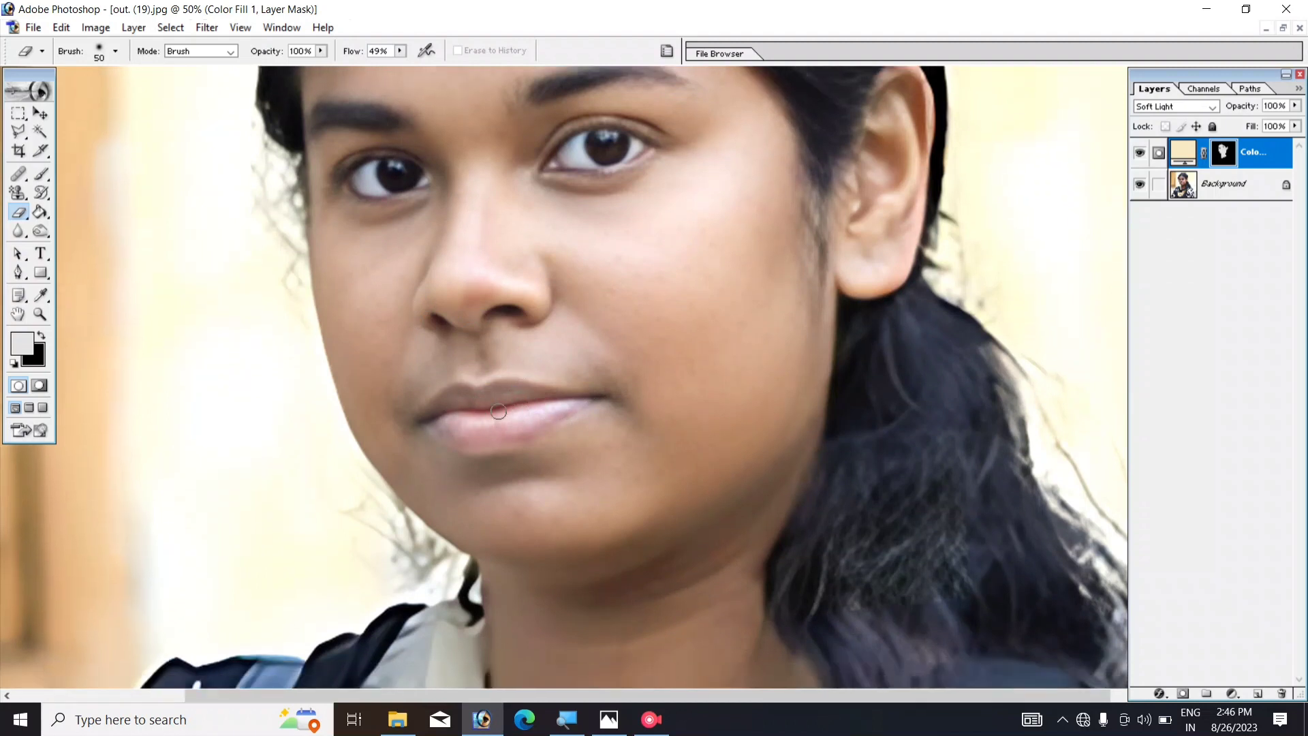
pyautogui.scroll(1, 565, 406)
pyautogui.scroll(1, 565, 406)
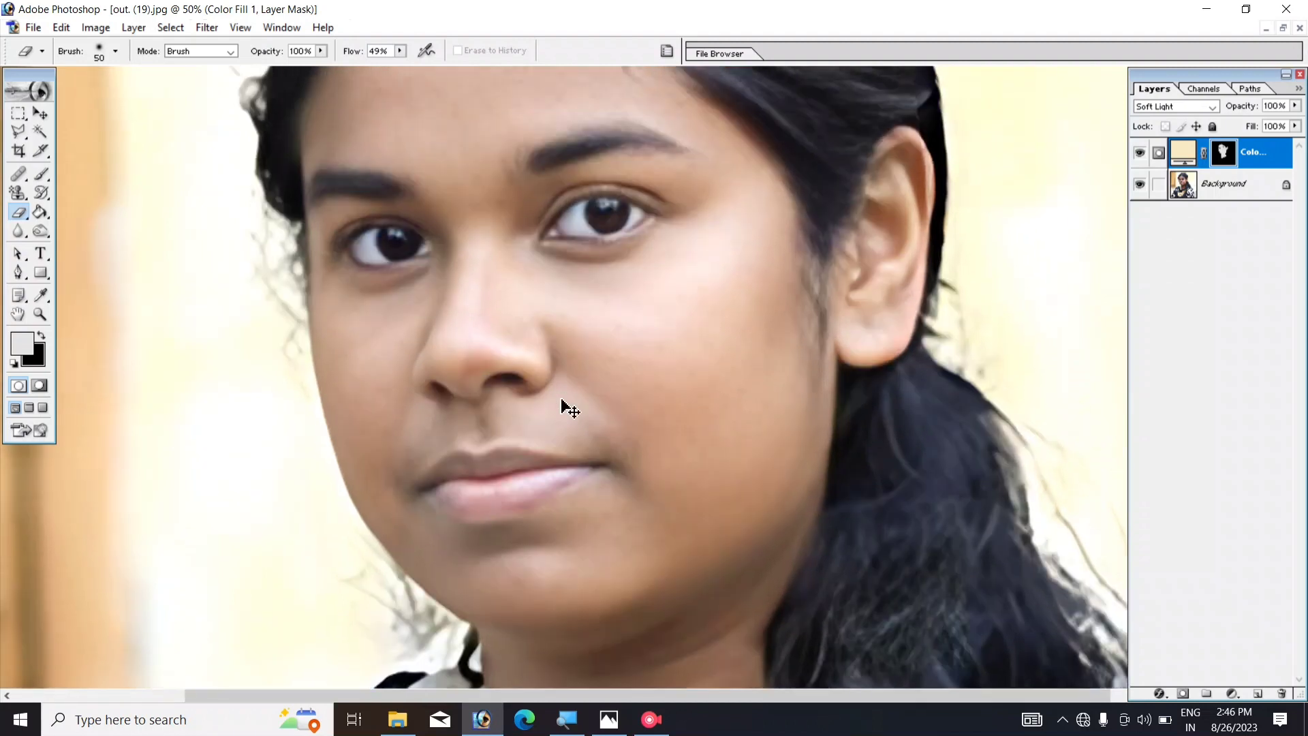
pyautogui.hotkey('ctrl', '-')
pyautogui.hotkey('ctrl', '-')
pyautogui.hotkey('ctrl', '-')
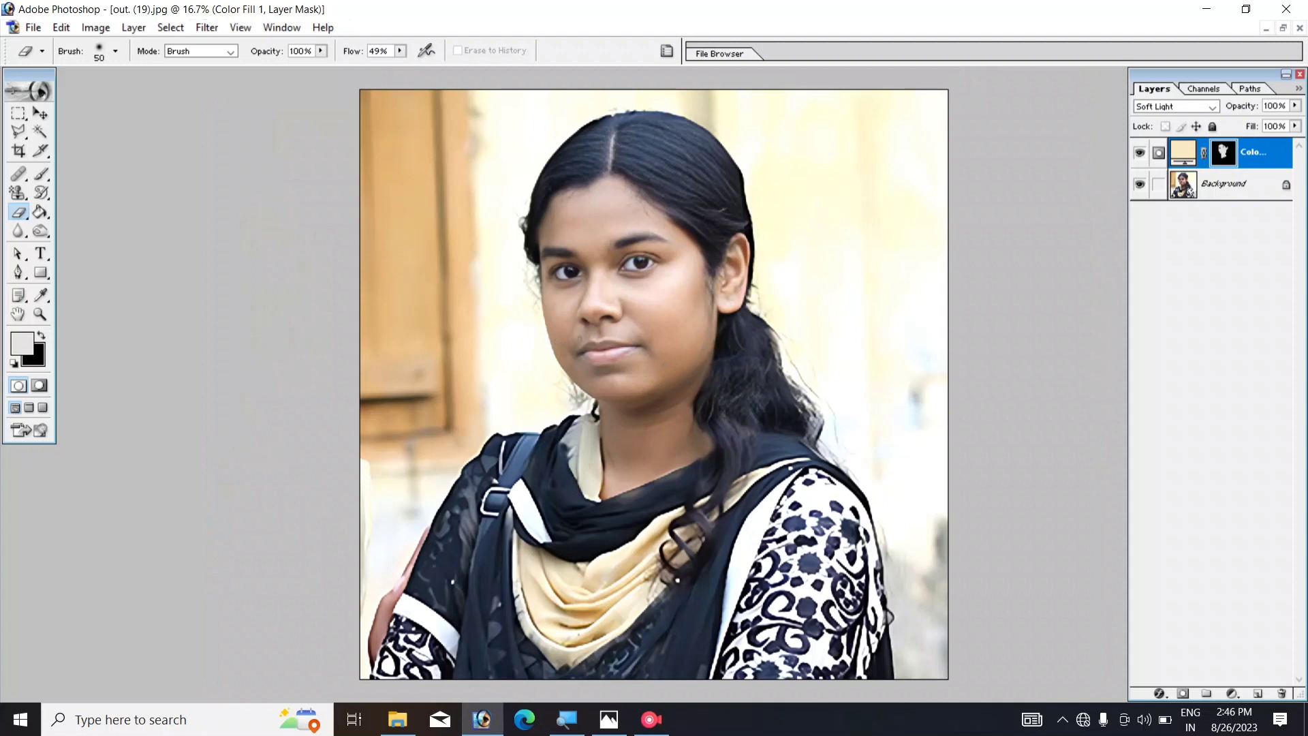
# Step: Zoom to 18.3% so the full portrait fills the window
pyautogui.scroll(1, 651, 350)
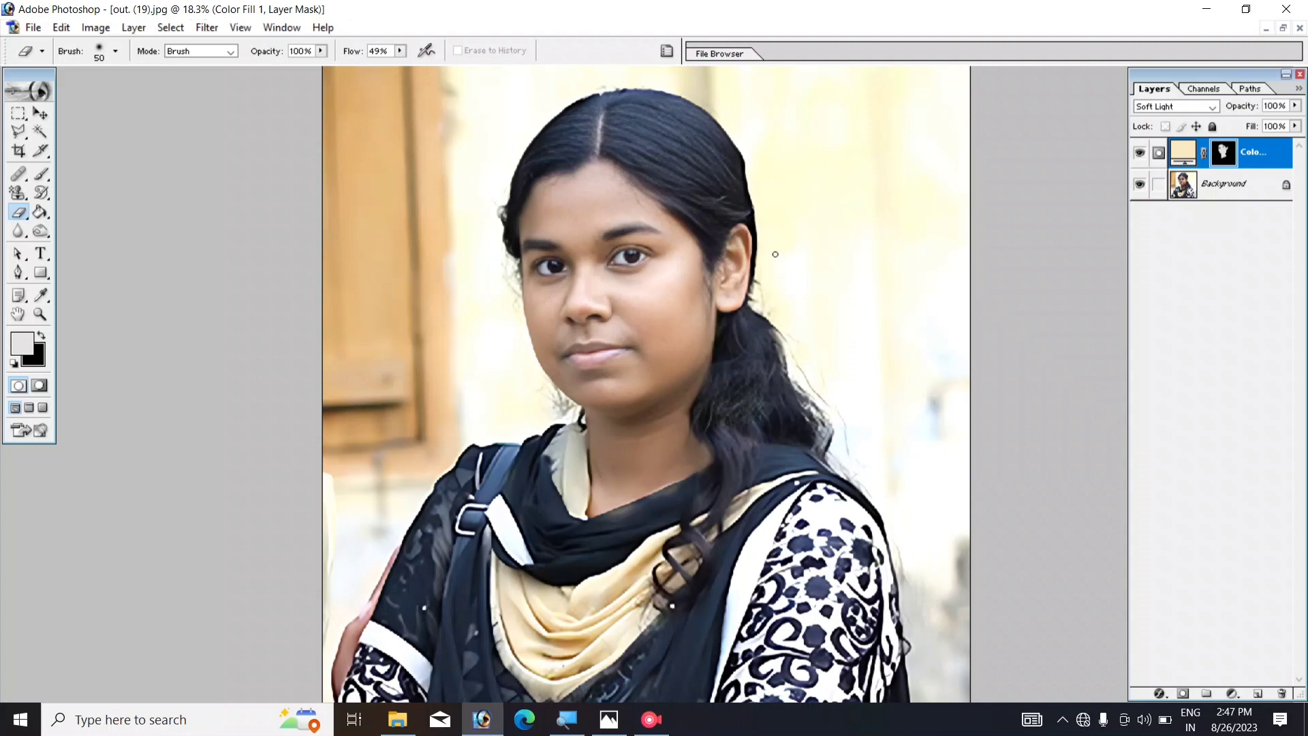
# Step: Apply Levels to the Background layer with the white input lowered to 237
pyautogui.click(1241, 199)
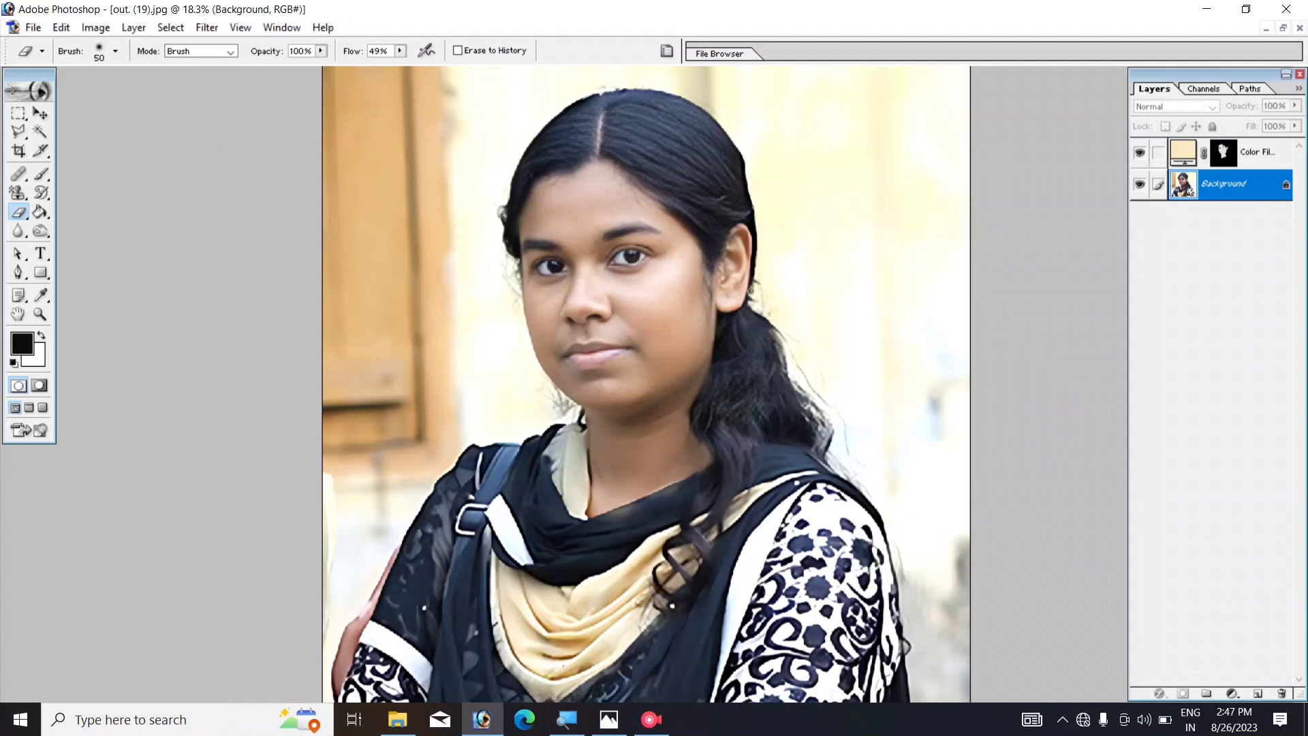
pyautogui.hotkey('ctrl', 'l')
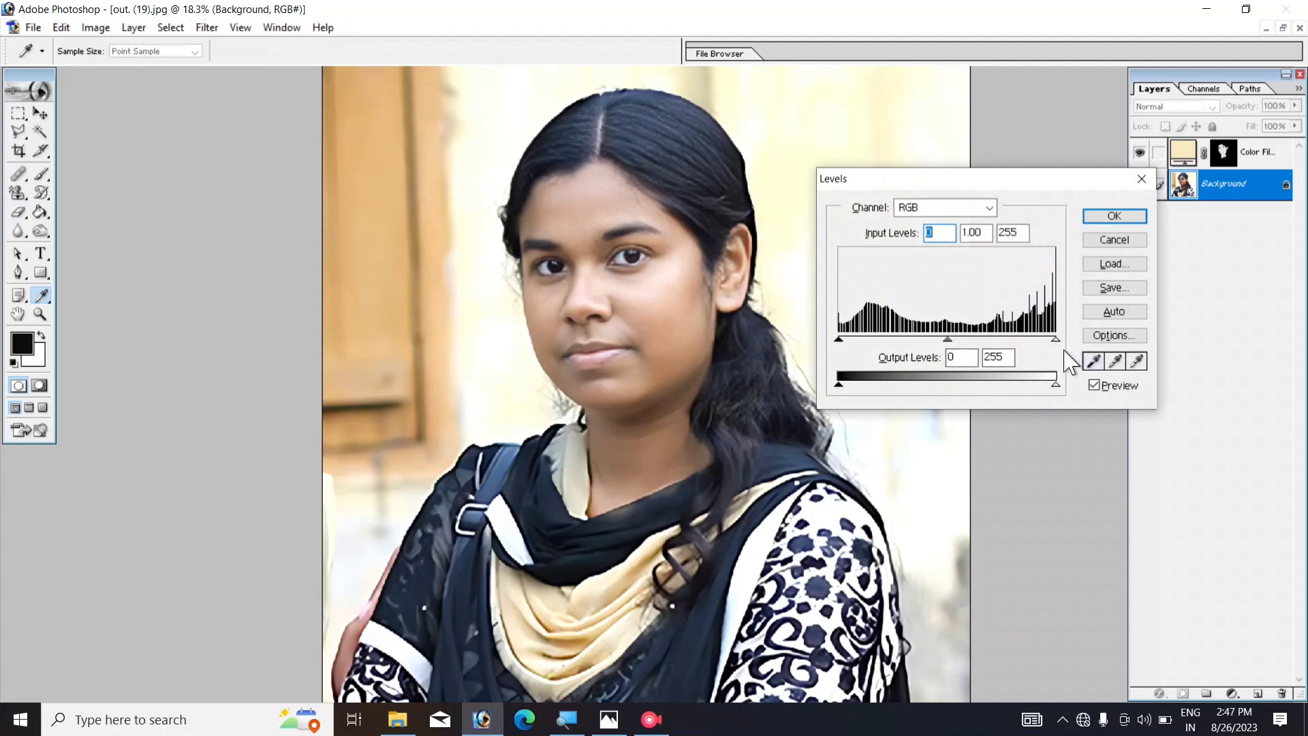
pyautogui.moveTo(1055, 340); pyautogui.dragTo(1040, 339)
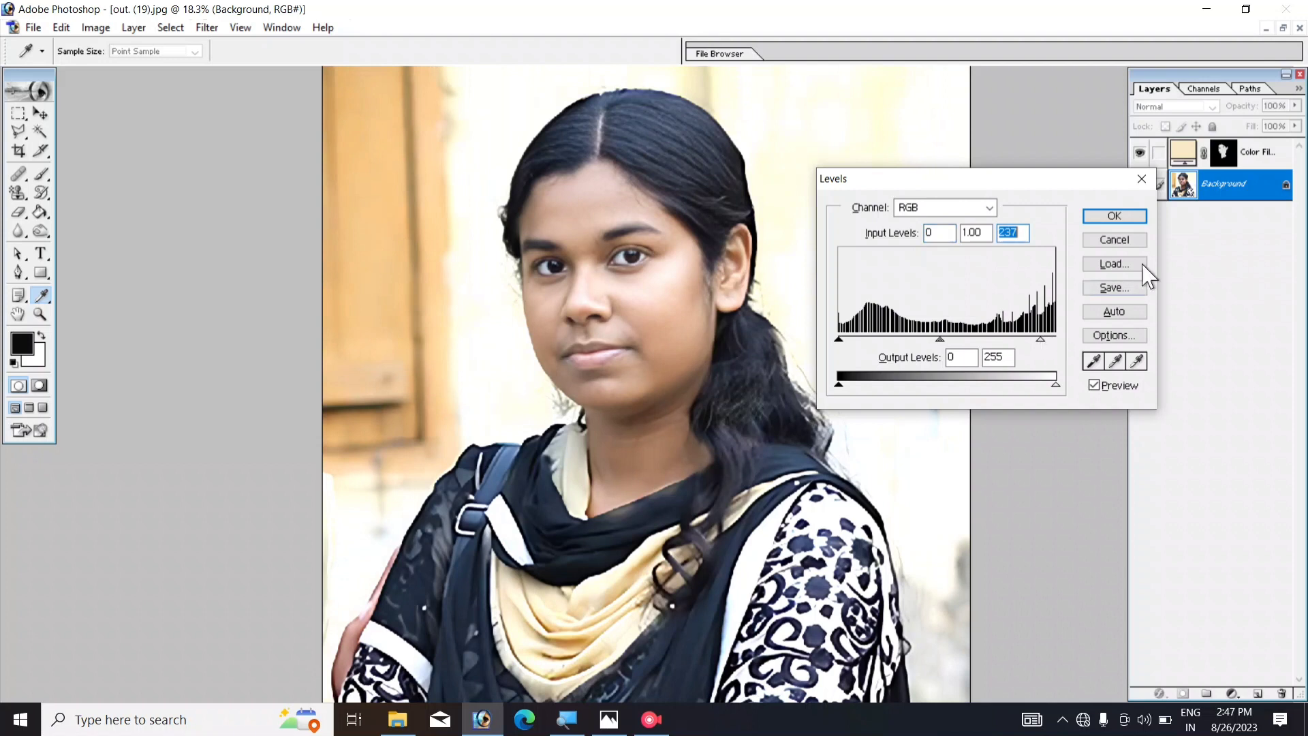
pyautogui.click(1142, 218)
pyautogui.press('e')
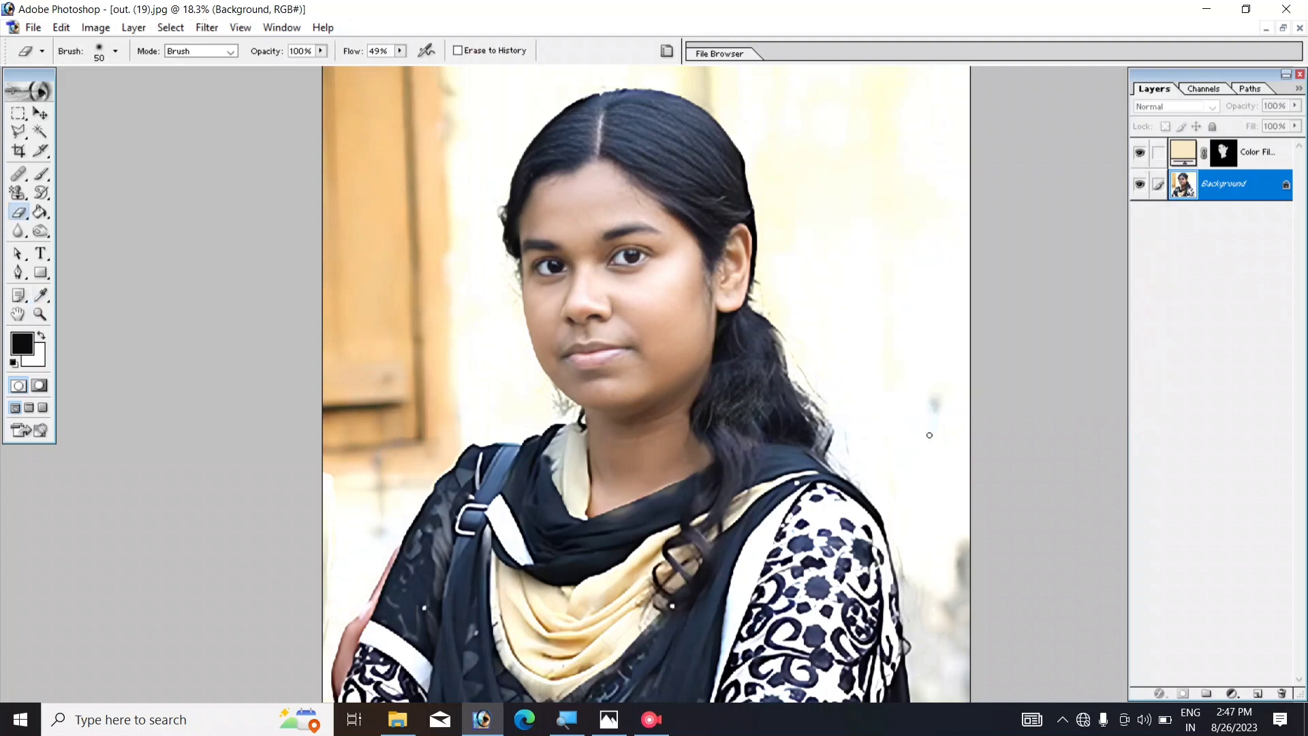
# Step: Apply a Curves lift to the Background, raising input 116 to output 131
pyautogui.press('i')
pyautogui.hotkey('ctrl', 'm')
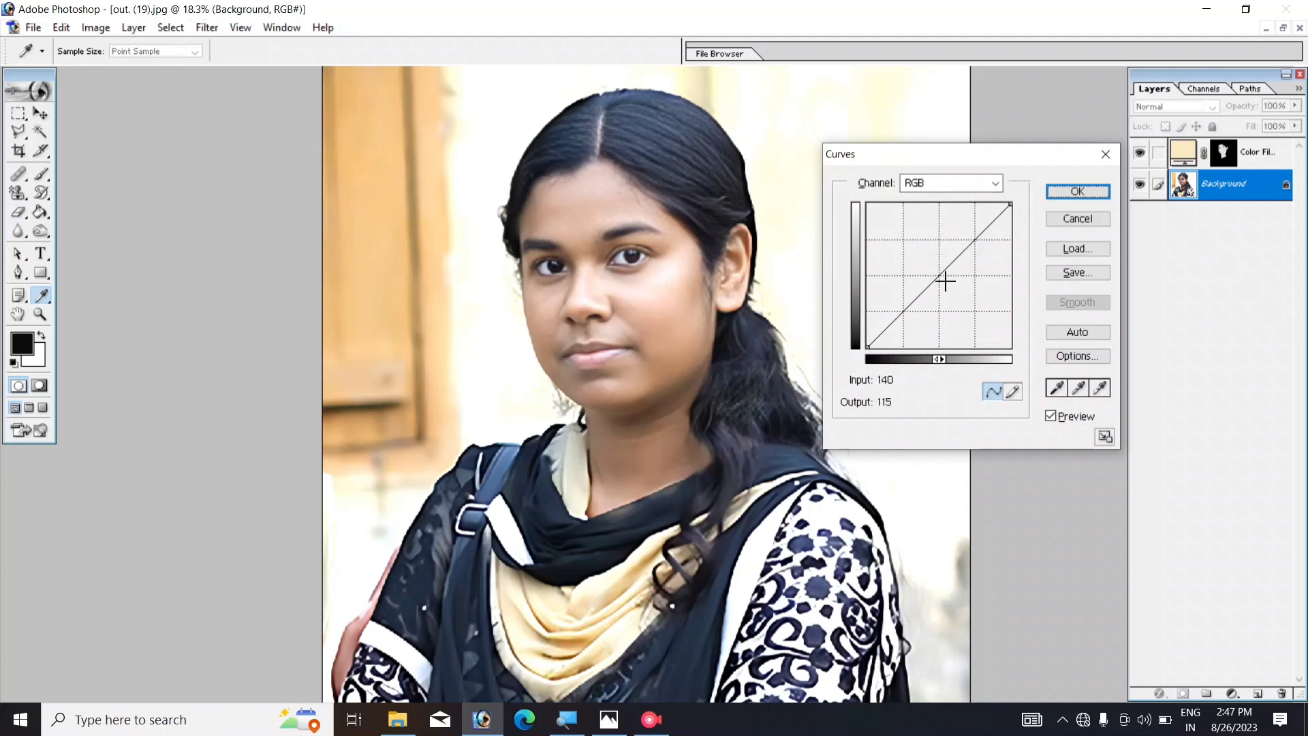
pyautogui.moveTo(938, 276); pyautogui.dragTo(933, 274)
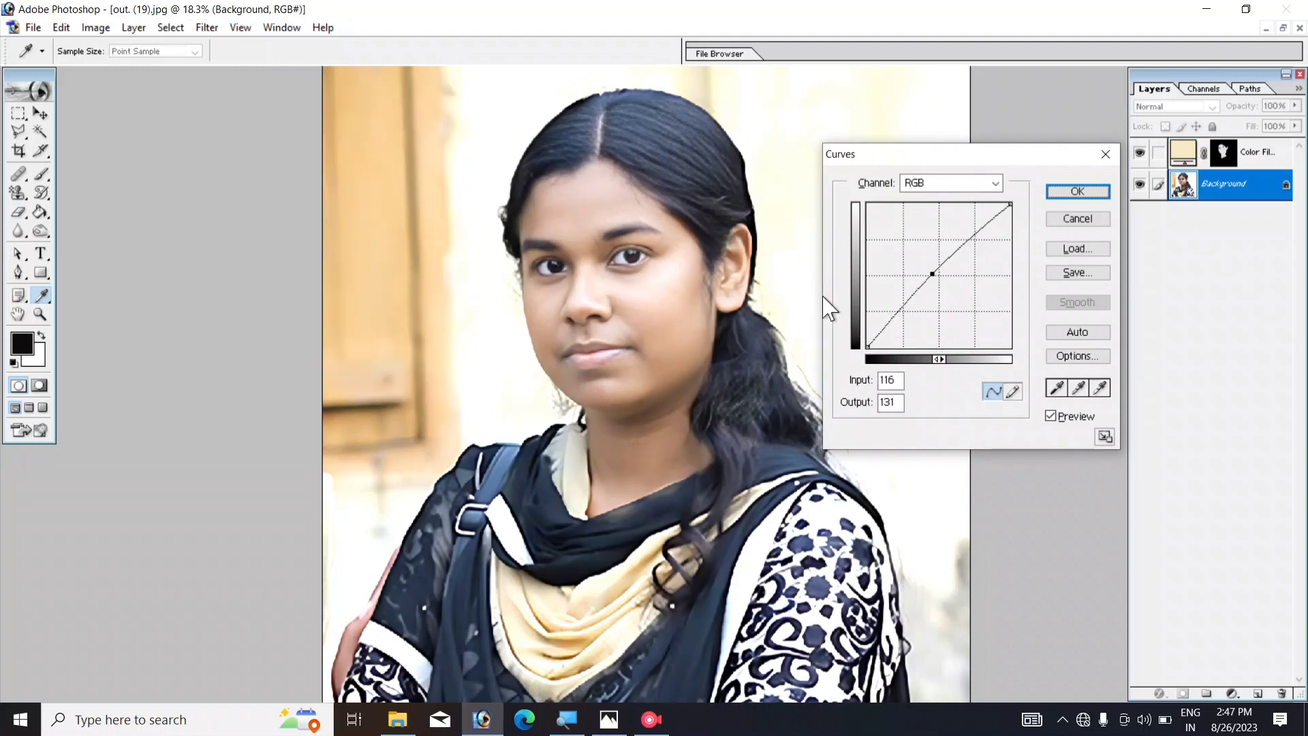
pyautogui.click(1094, 193)
pyautogui.press('e')
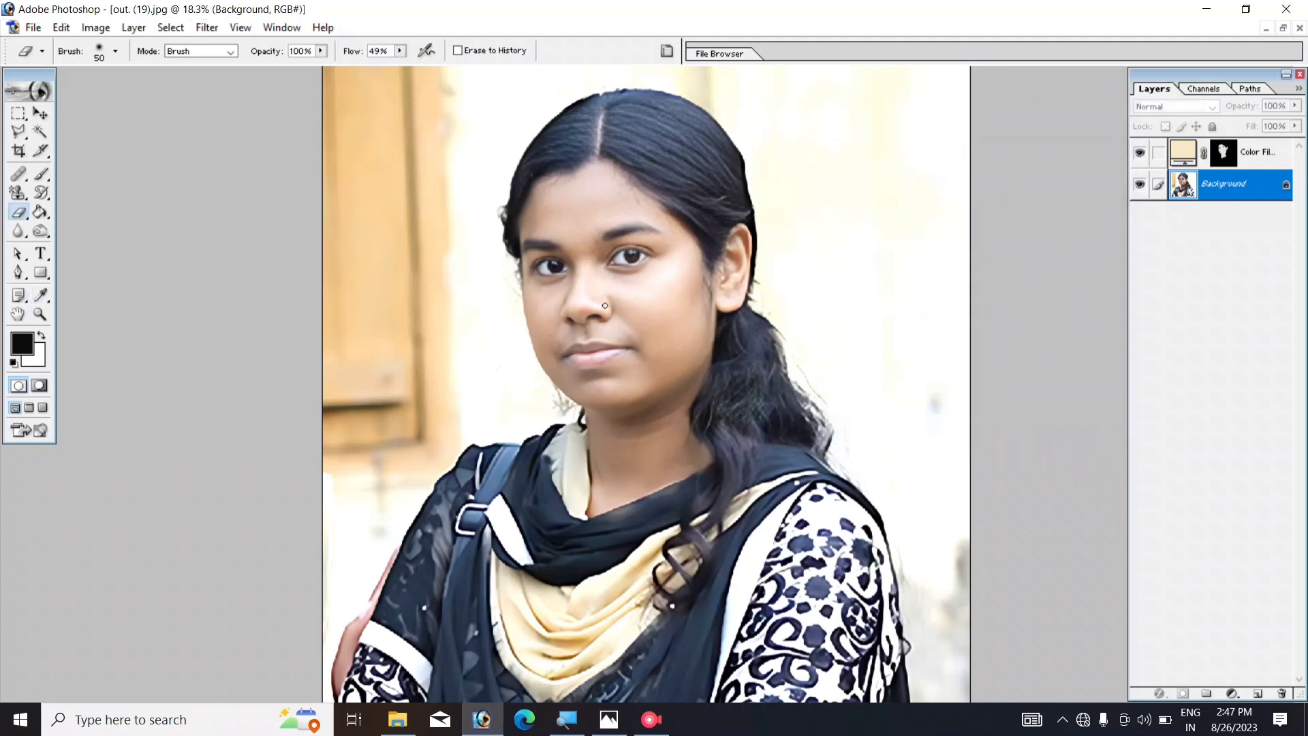
pyautogui.scroll(-1, 758, 357)
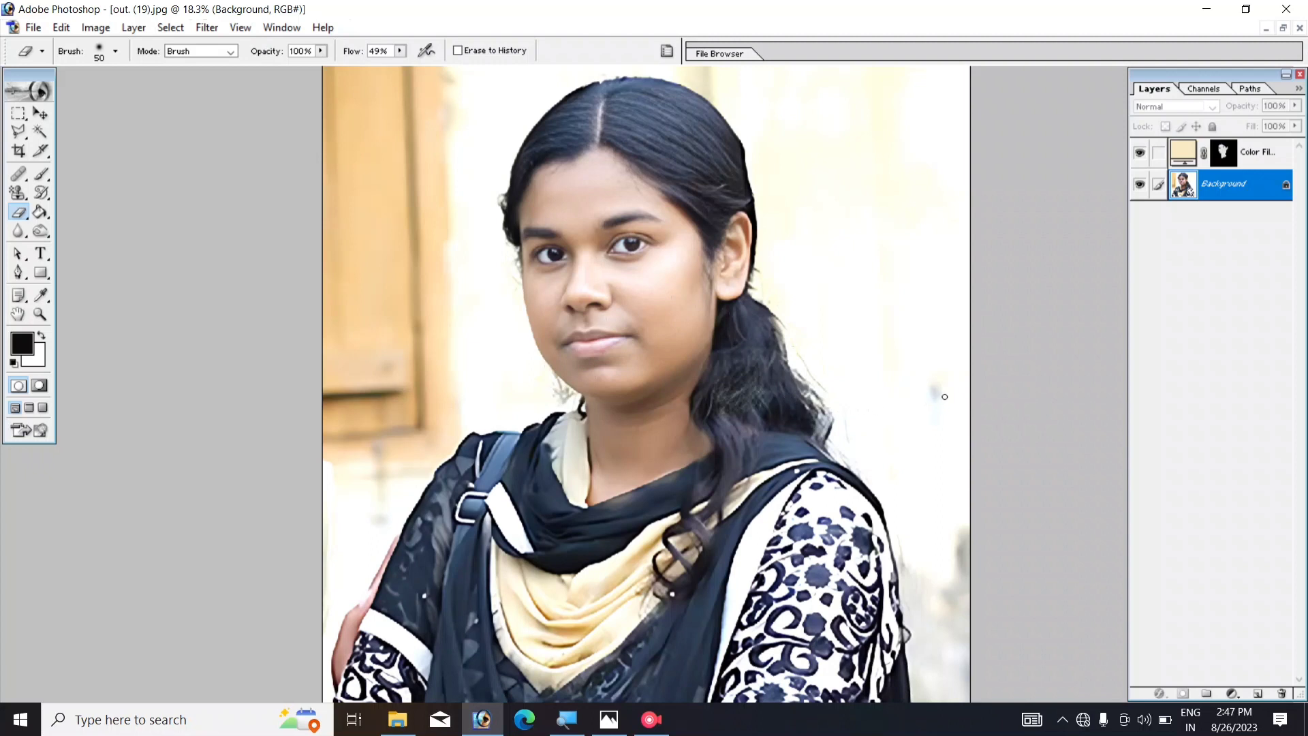
# Step: Add a red FD0315 Solid Color fill layer and invert its mask to hide it
pyautogui.click(1231, 694)
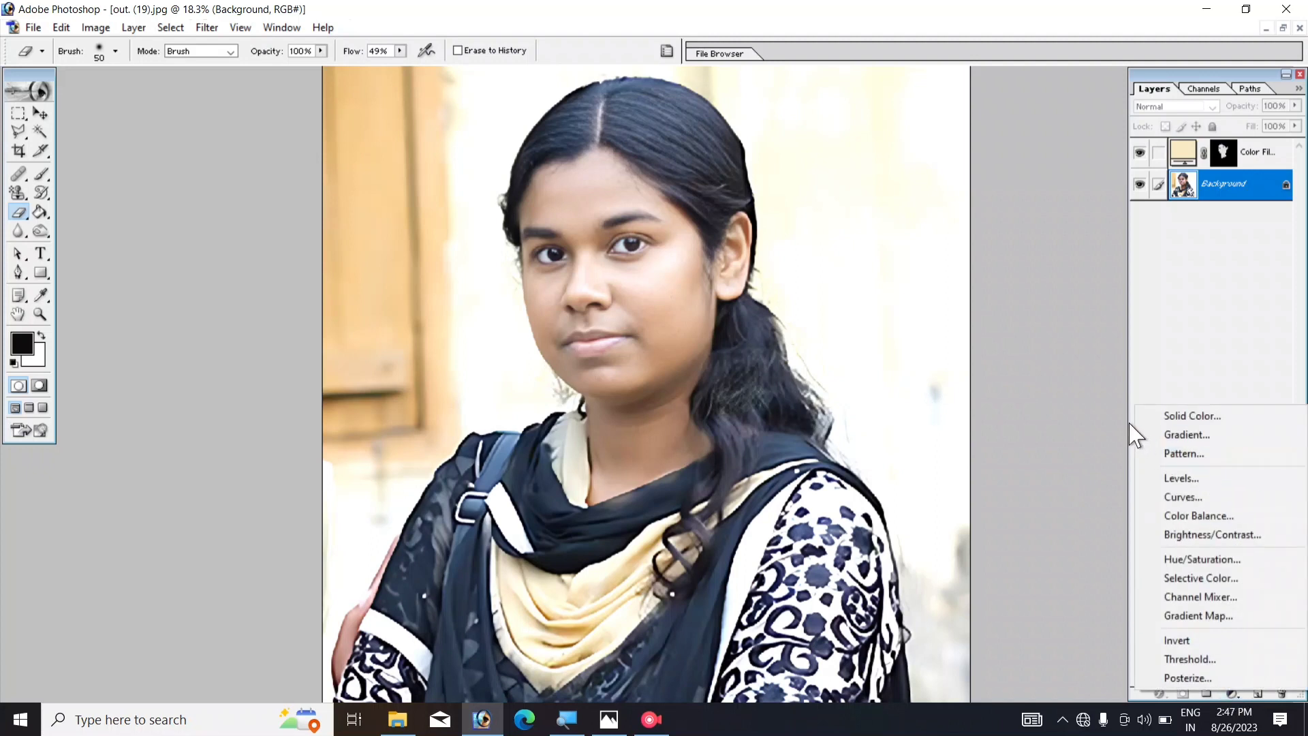
pyautogui.click(1198, 416)
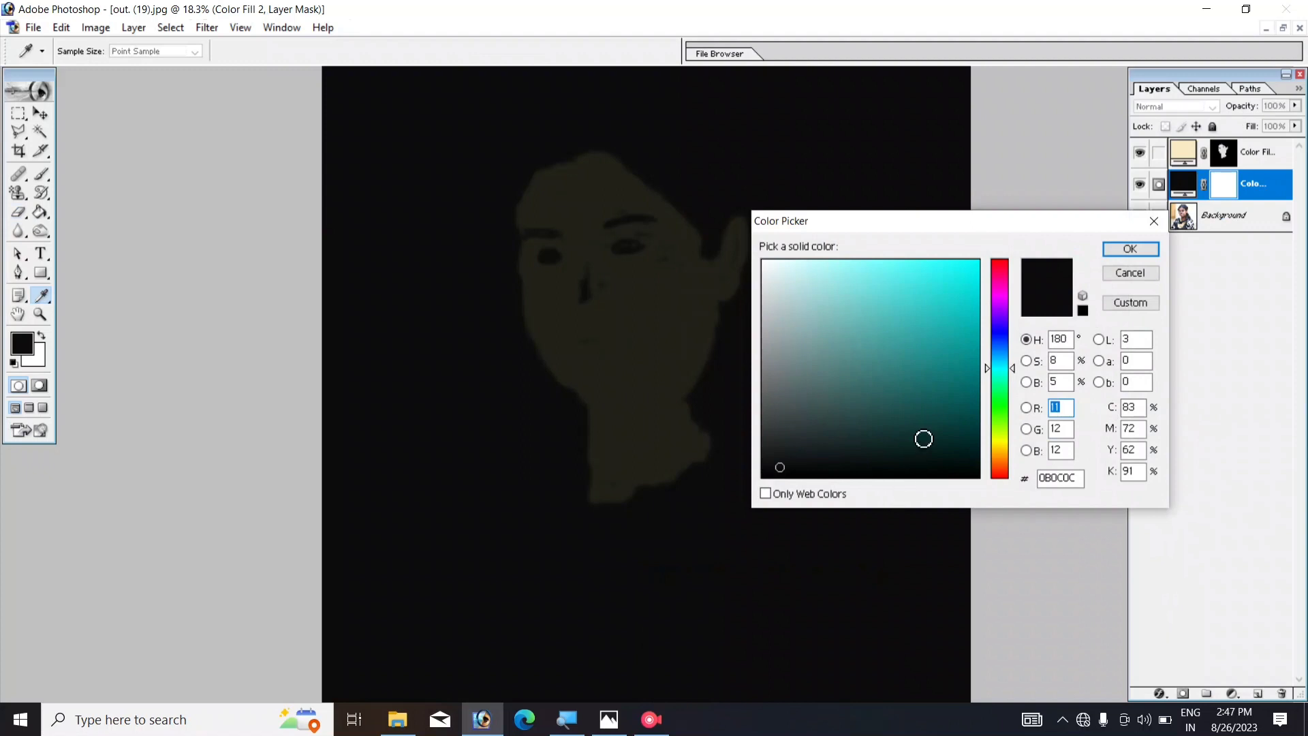
pyautogui.click(1003, 265)
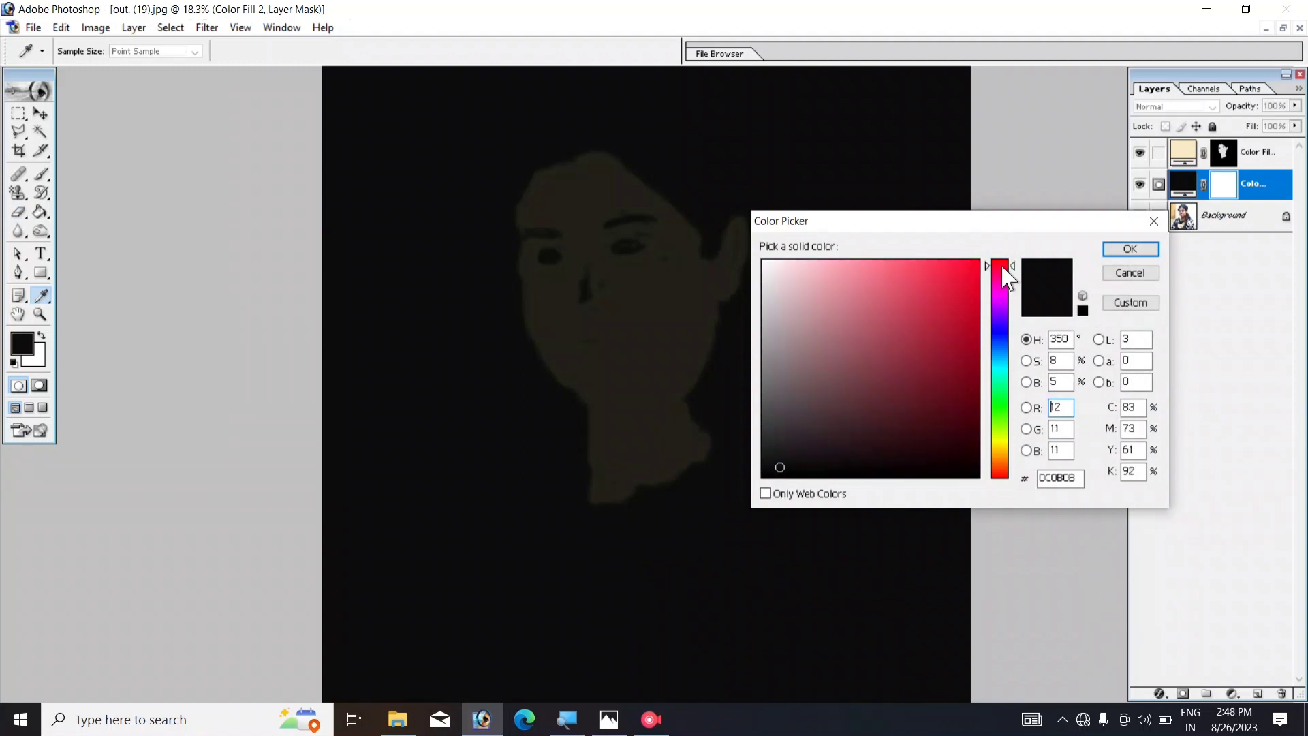
pyautogui.click(977, 261)
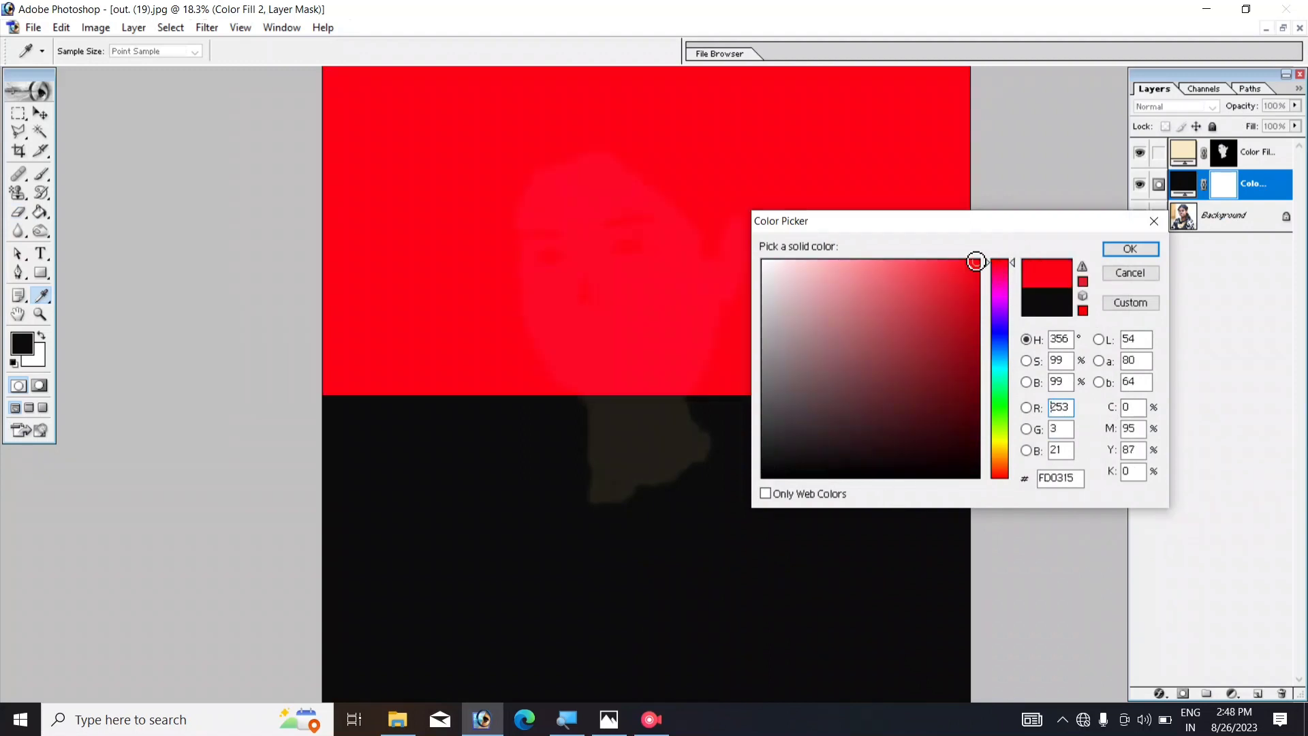
pyautogui.click(1130, 249)
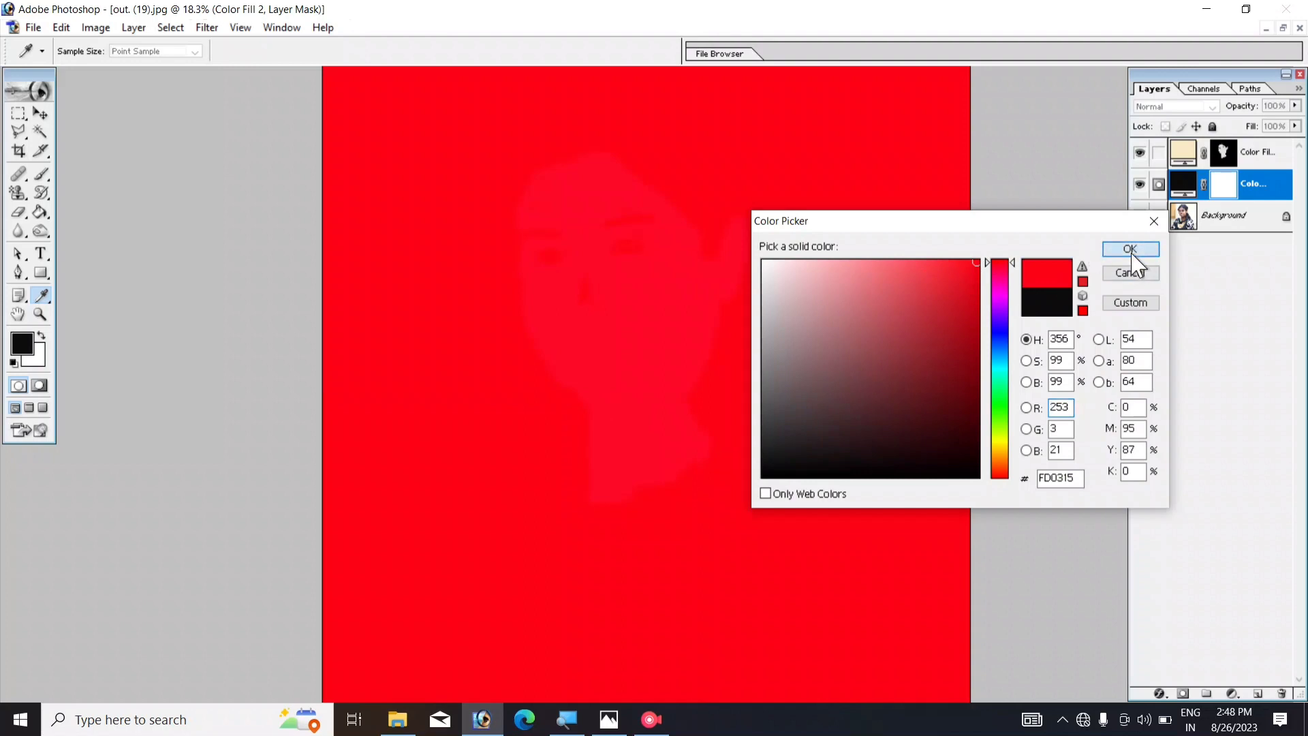
pyautogui.press('e')
pyautogui.press('x')
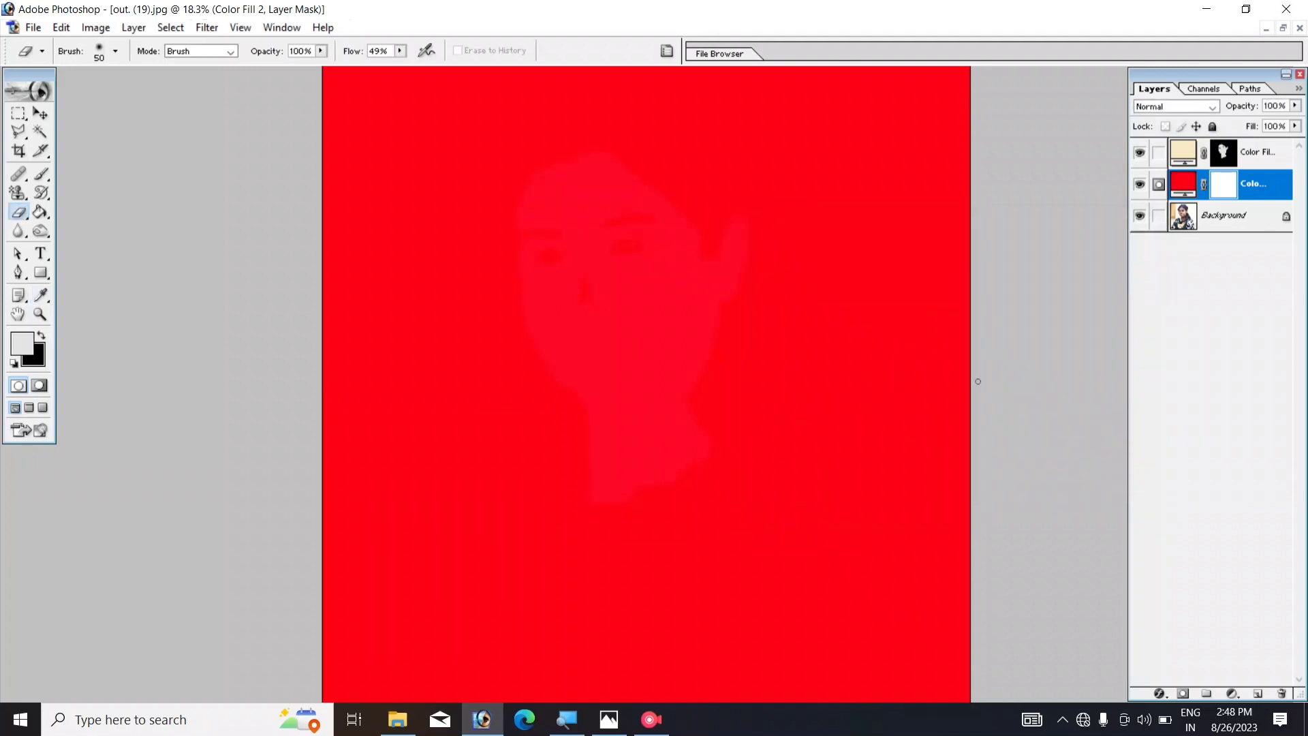
pyautogui.hotkey('ctrl', 'i')
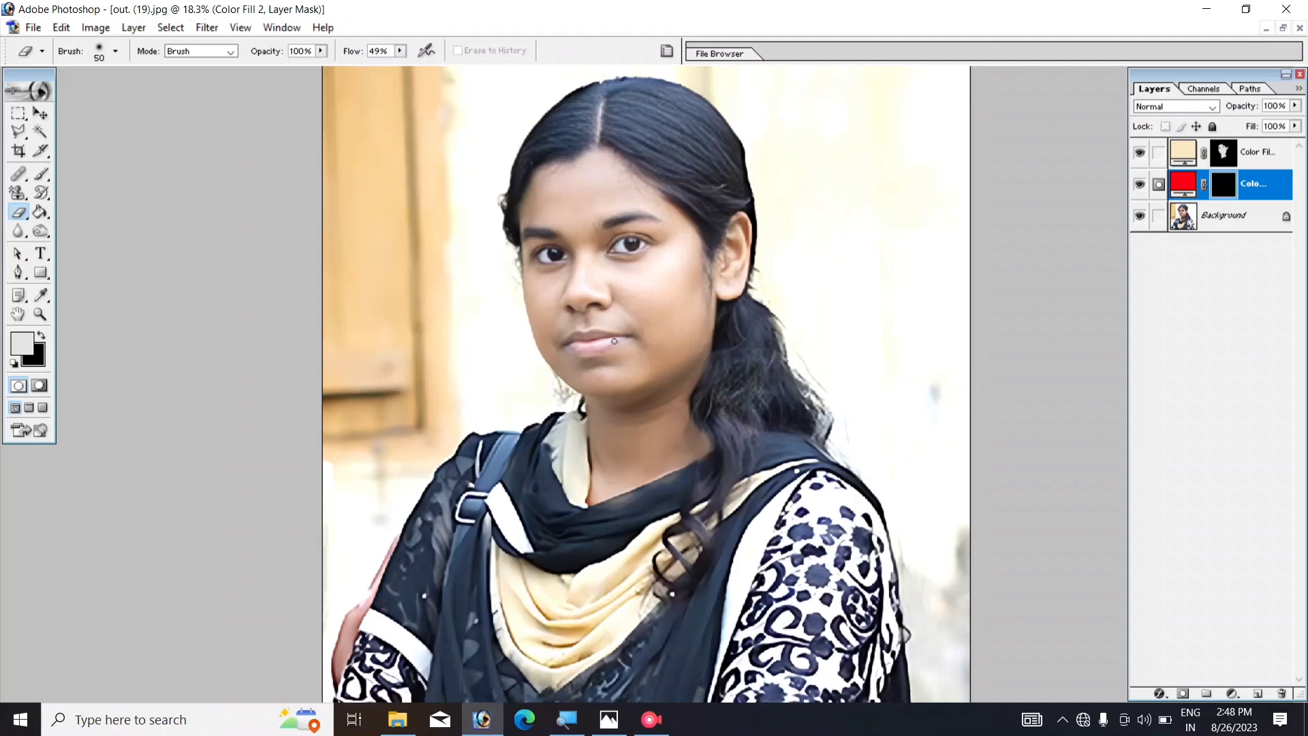
# Step: Select the Brush tool and set its diameter to 28 px
pyautogui.click(41, 174)
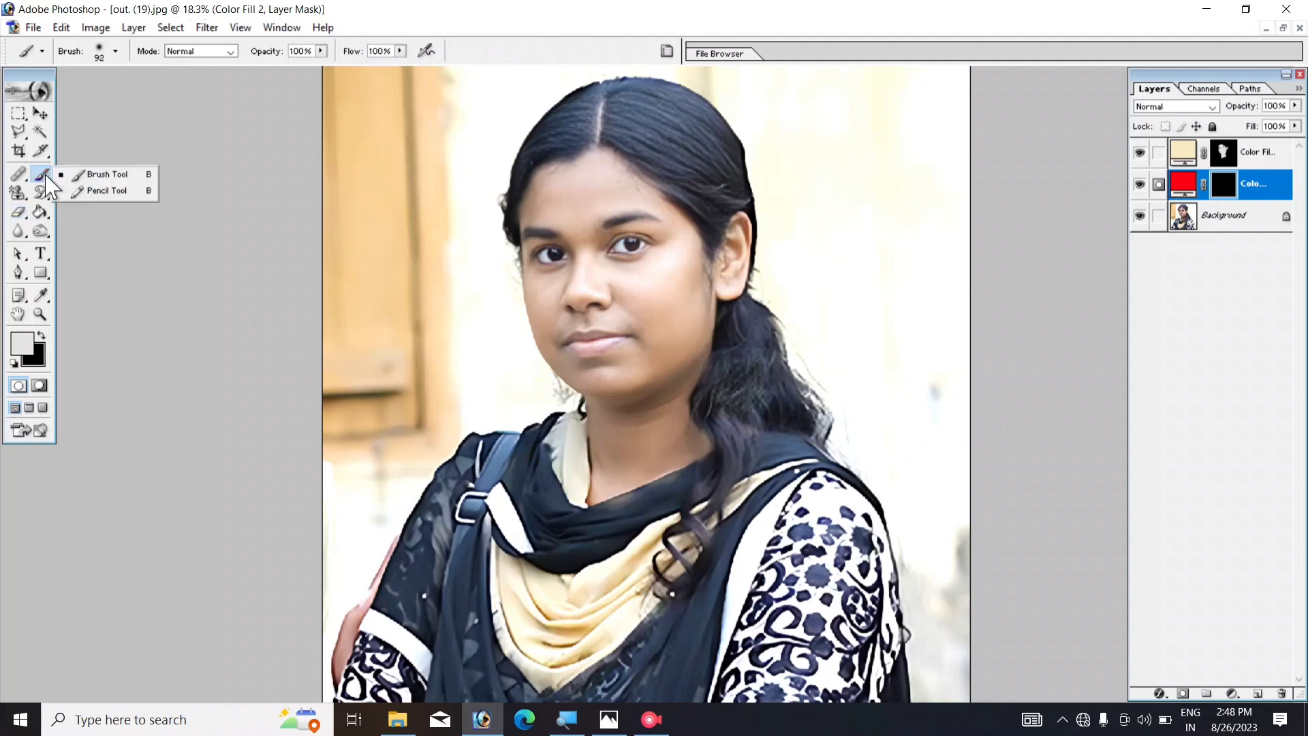
pyautogui.click(97, 172)
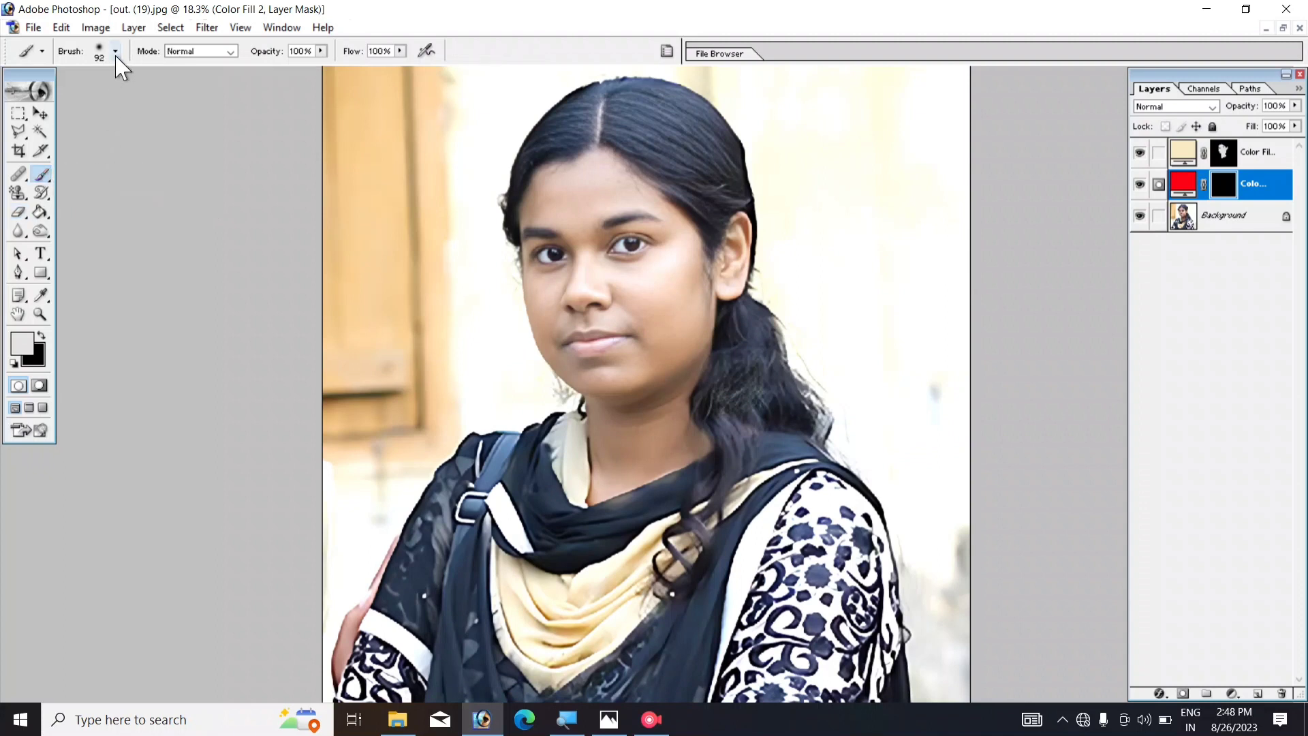
pyautogui.click(116, 52)
pyautogui.click(94, 198)
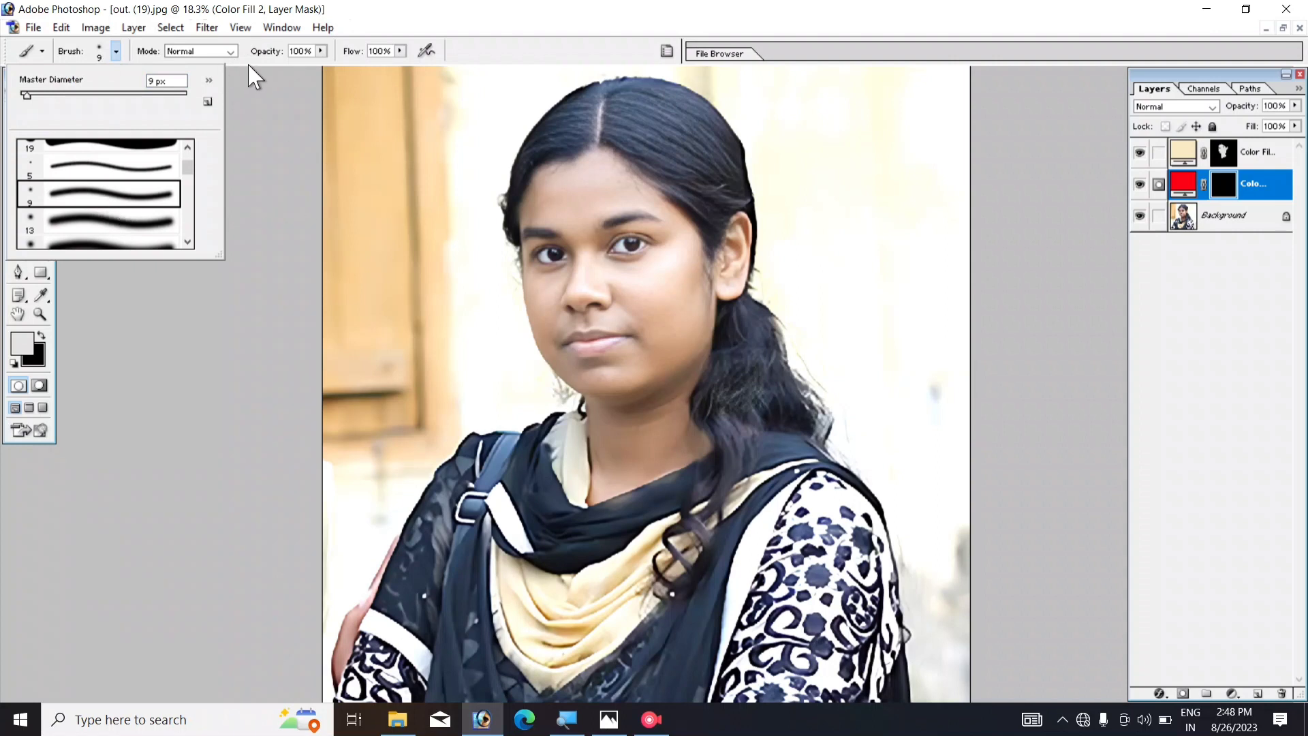
pyautogui.click(218, 75)
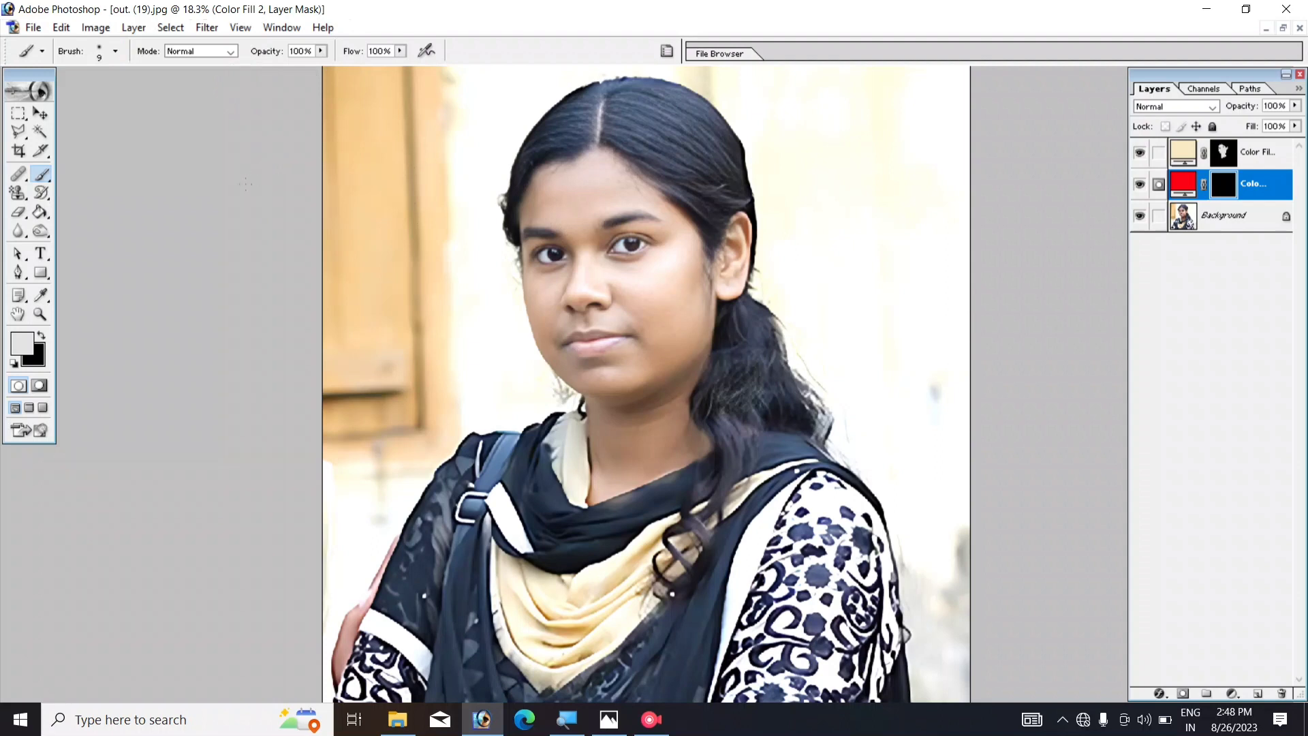
pyautogui.rightClick(352, 232)
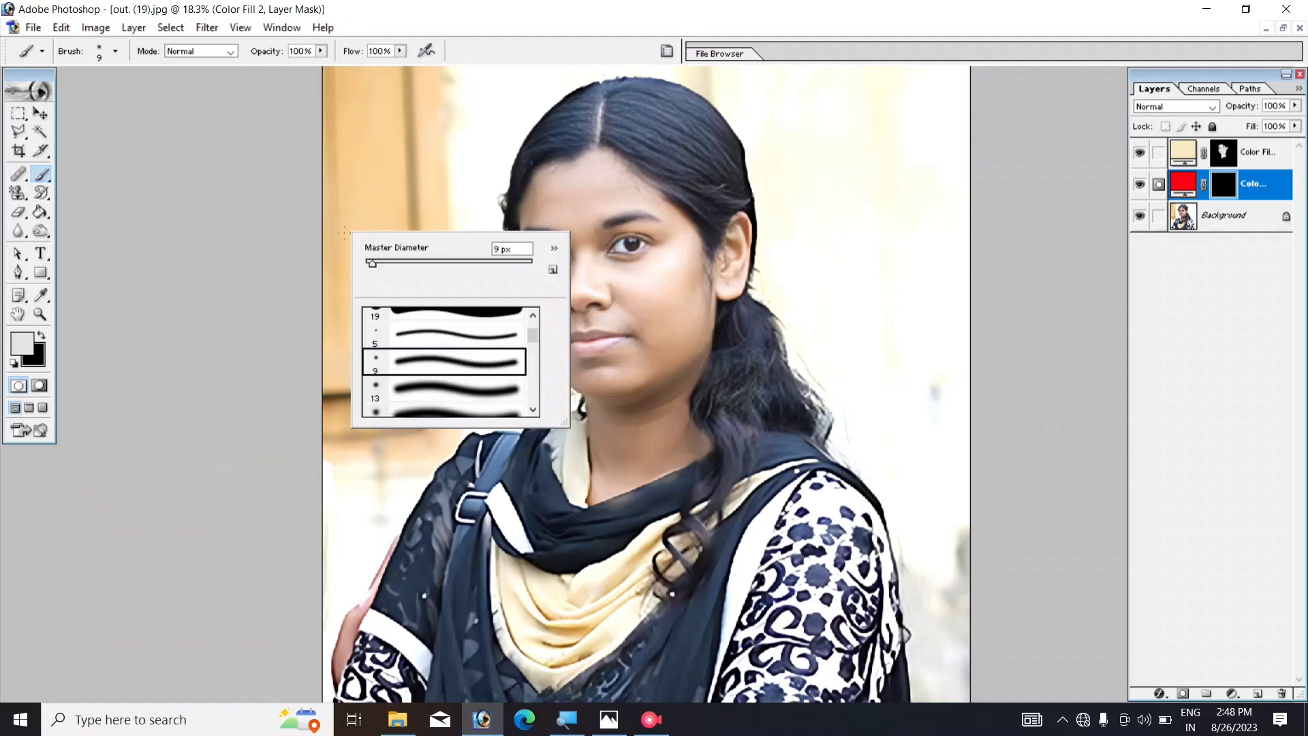
pyautogui.click(387, 263)
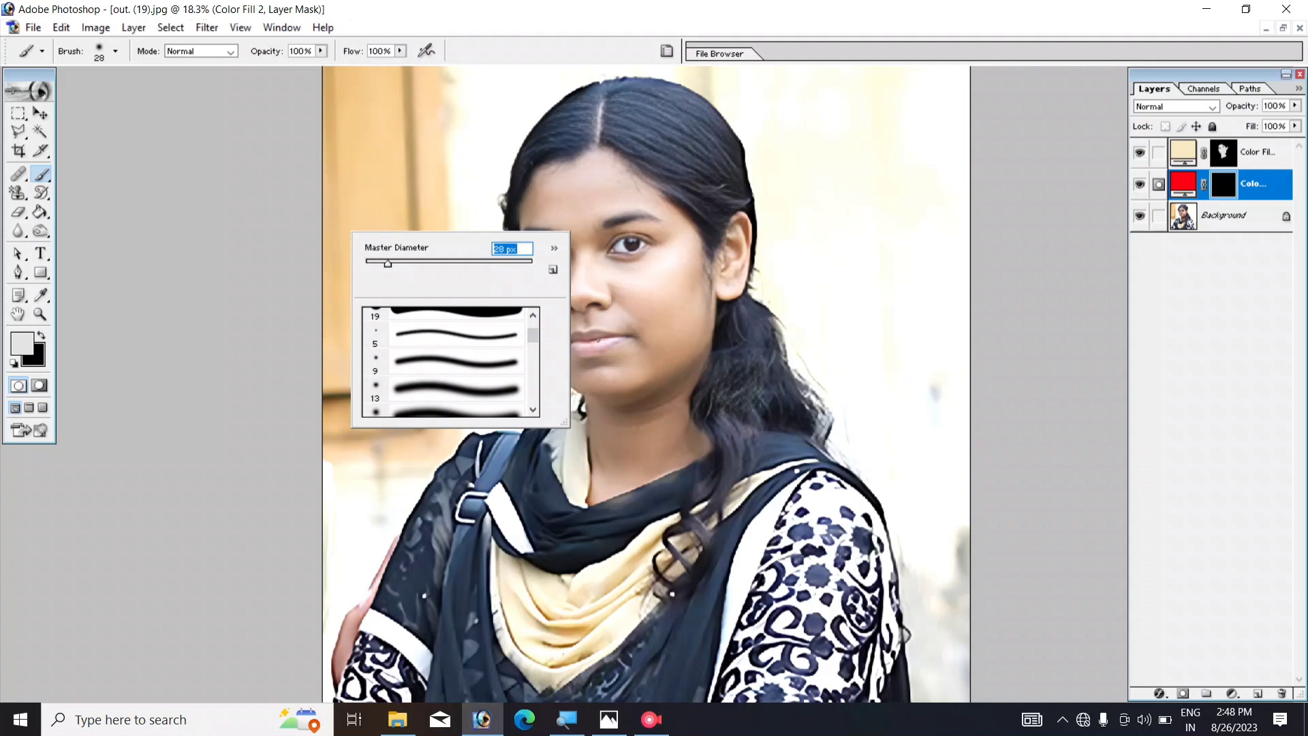
pyautogui.click(1166, 379)
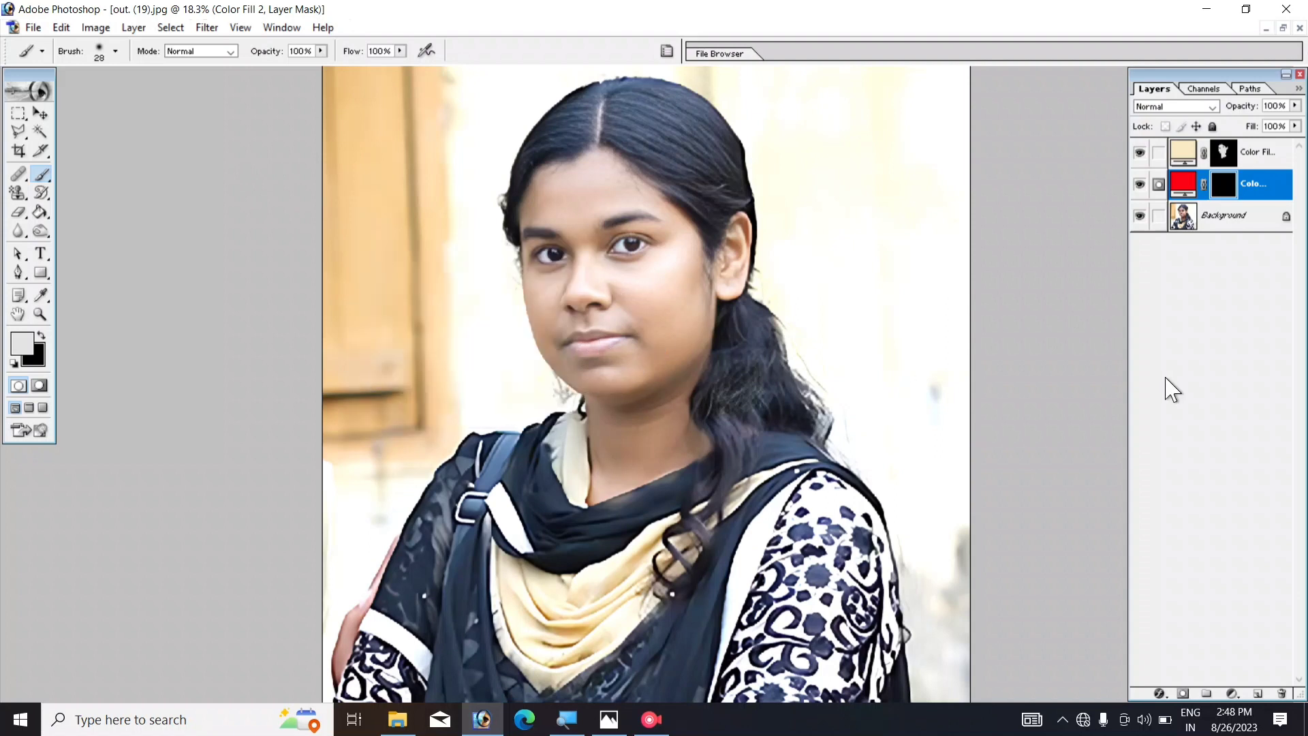
# Step: Zoom in closer on the mouth and lips
pyautogui.hotkey('ctrl', '+')
pyautogui.hotkey('ctrl', '+')
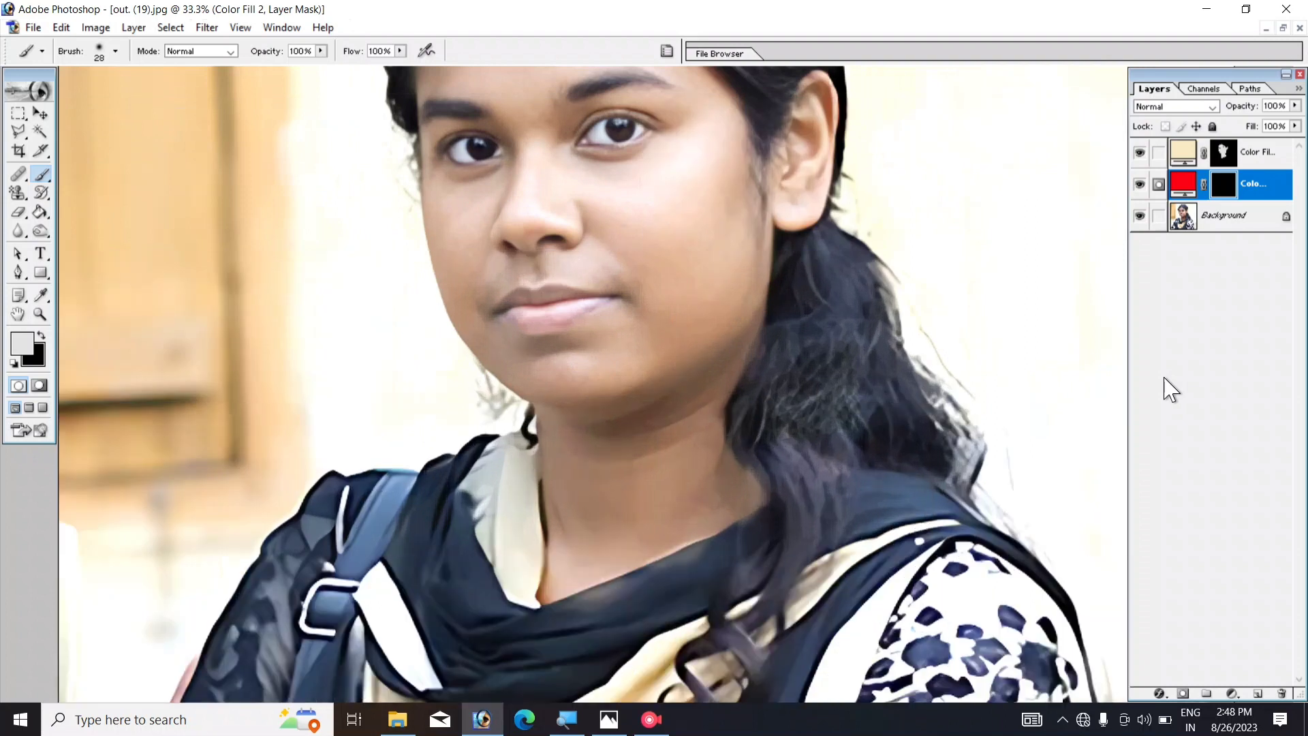
pyautogui.hotkey('ctrl', '+')
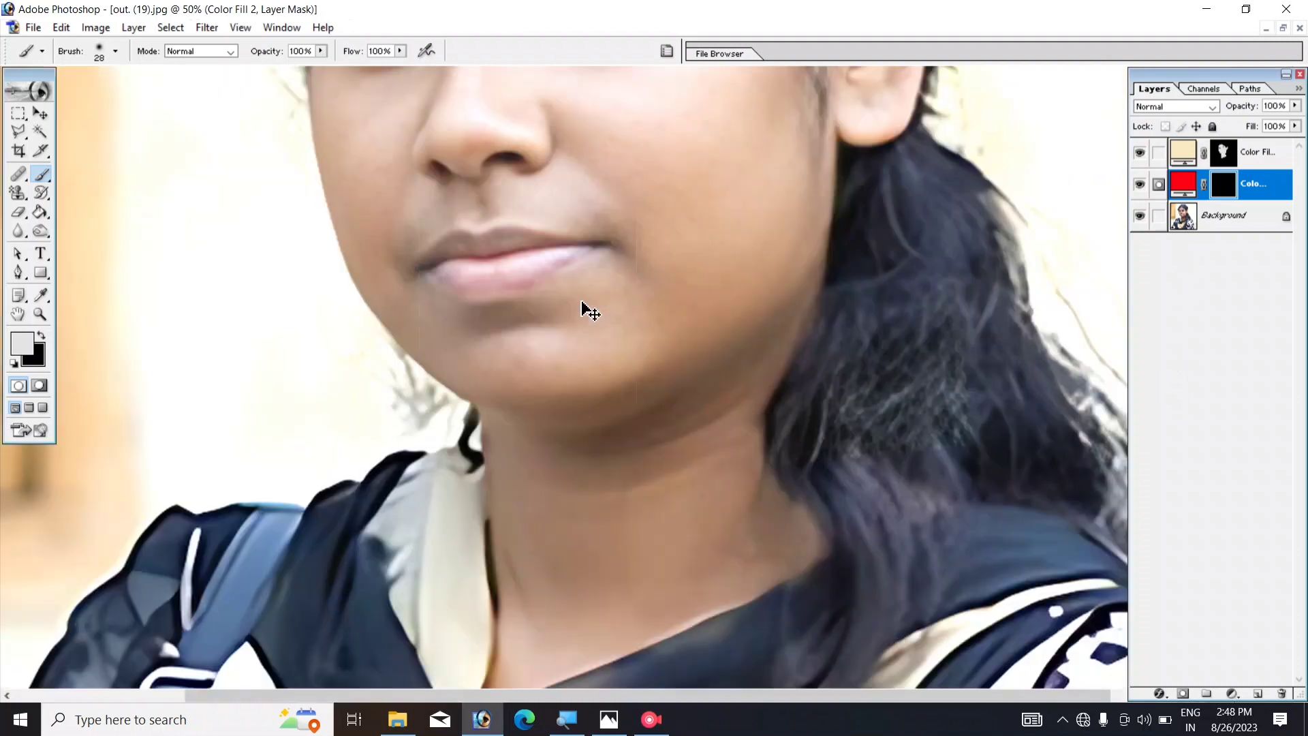
pyautogui.hotkey('ctrl', '+')
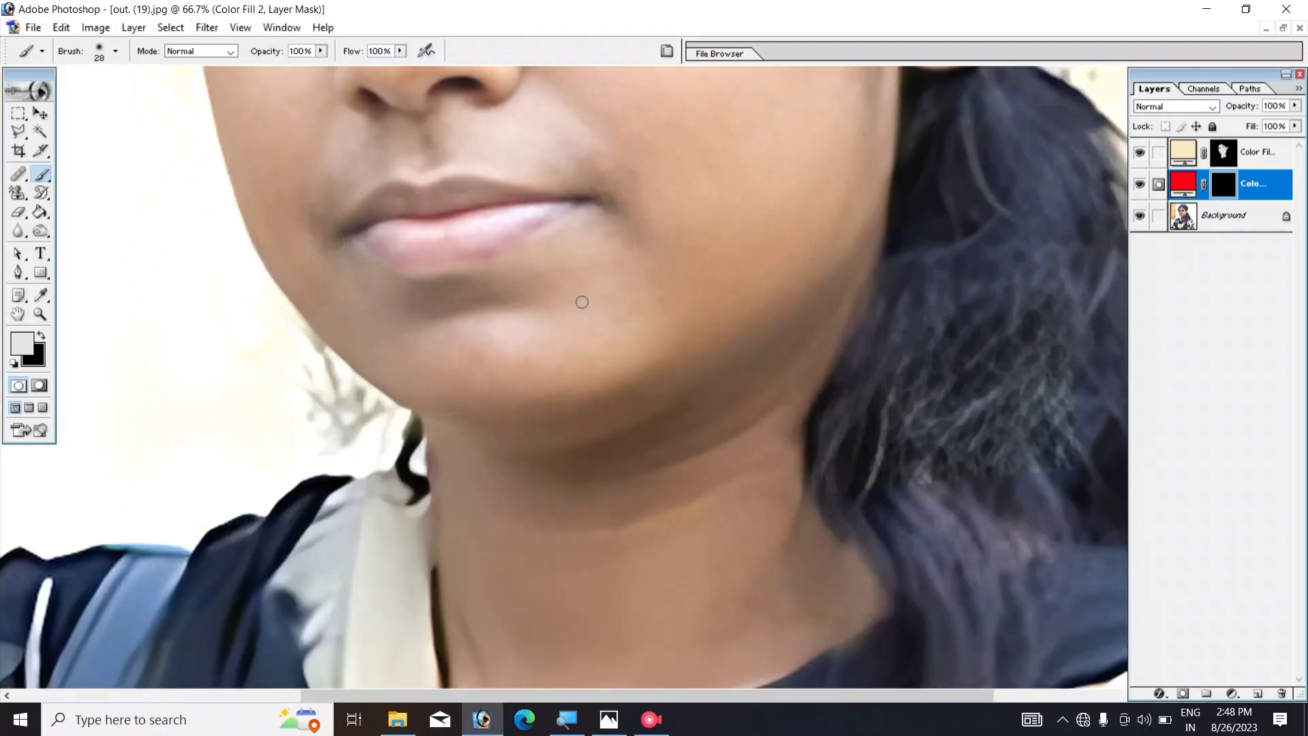
pyautogui.scroll(2, 582, 301)
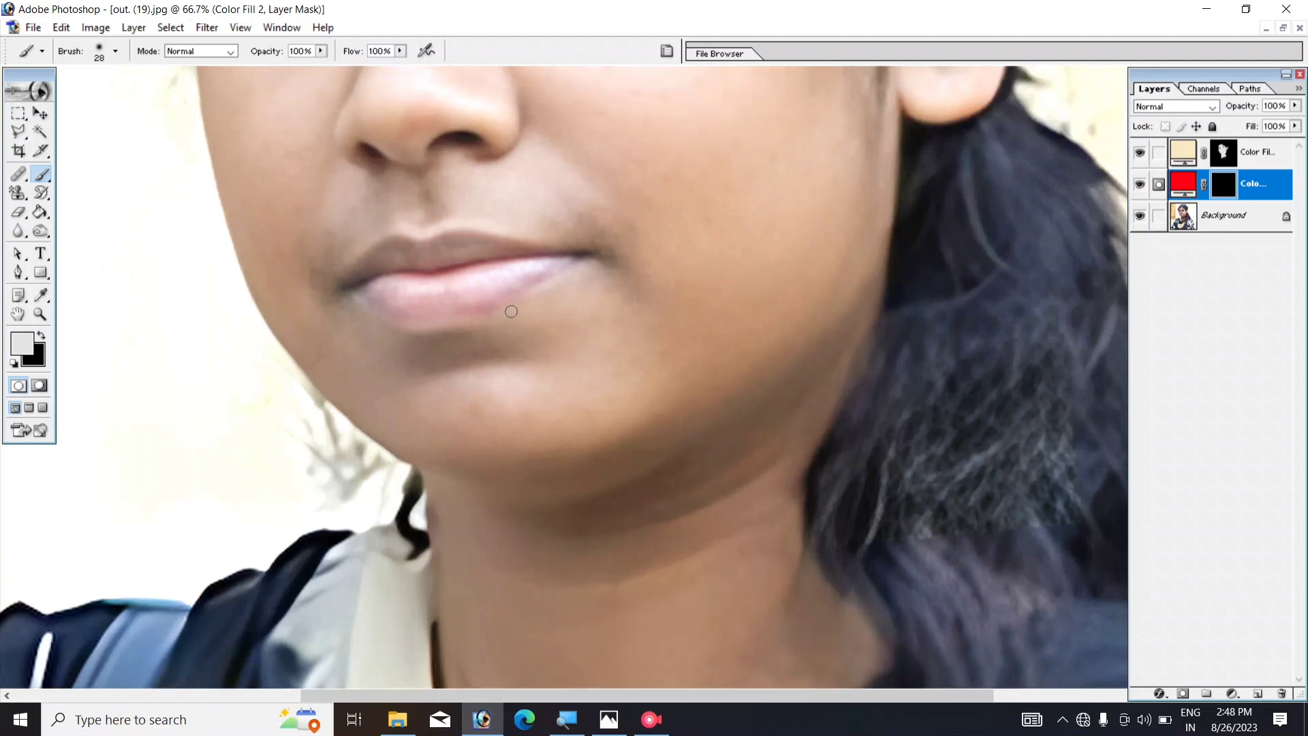
# Step: Paint the lips red on Color Fill 2's mask, with the layer set to Soft Light
pyautogui.moveTo(457, 298)
pyautogui.mouseDown()
pyautogui.moveTo(514, 281)
pyautogui.moveTo(415, 303)
pyautogui.moveTo(479, 289)
pyautogui.mouseUp()
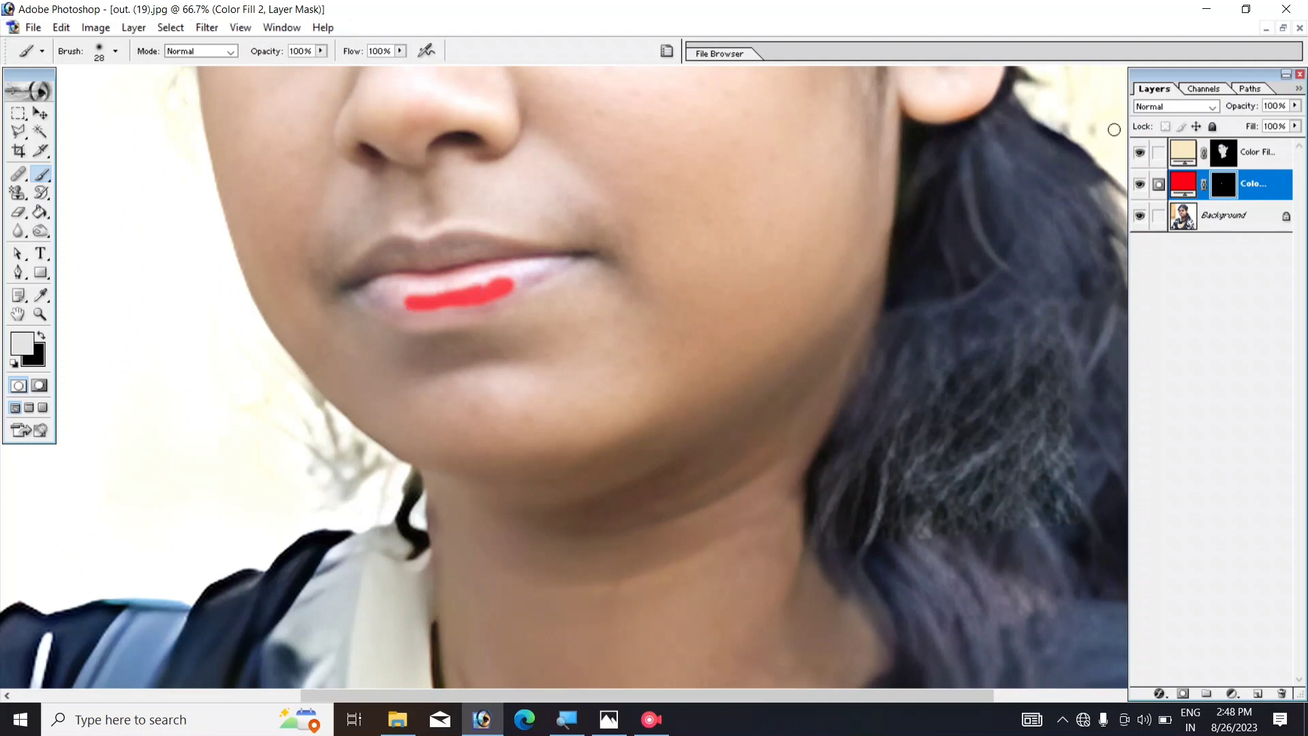
pyautogui.click(1173, 106)
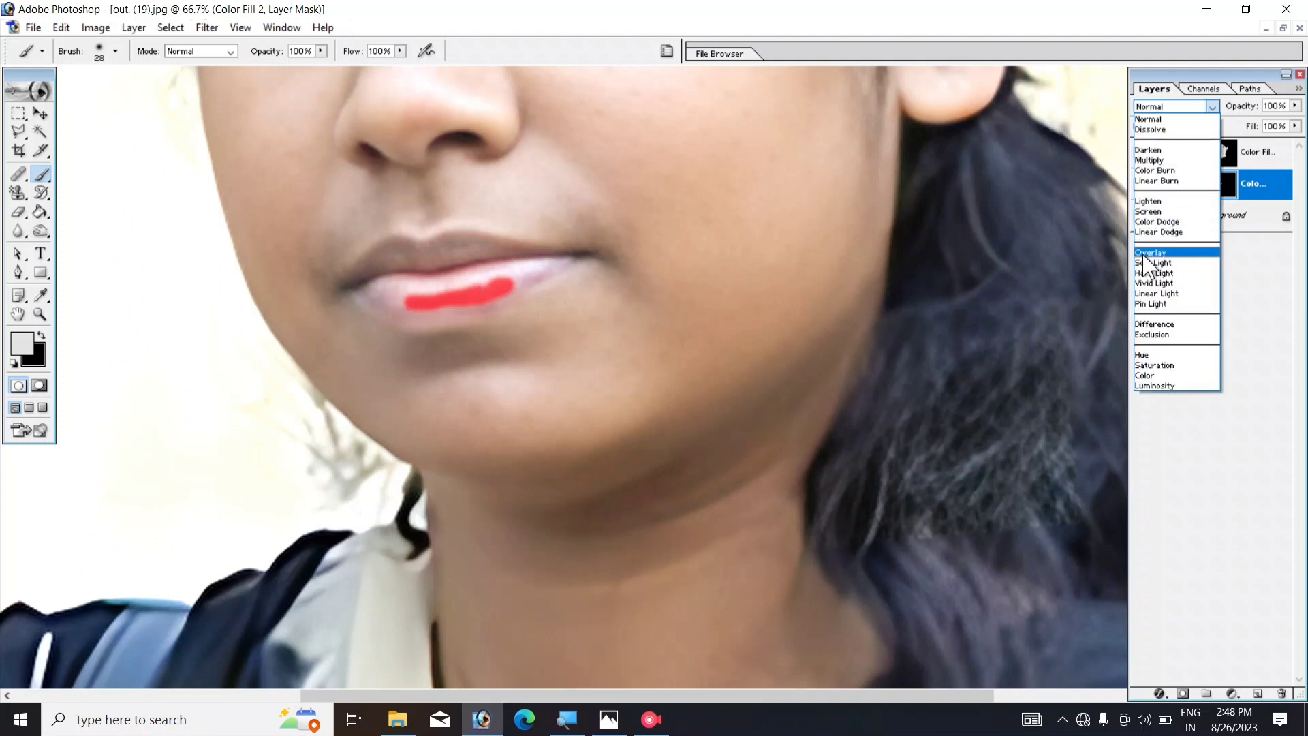
pyautogui.click(1152, 262)
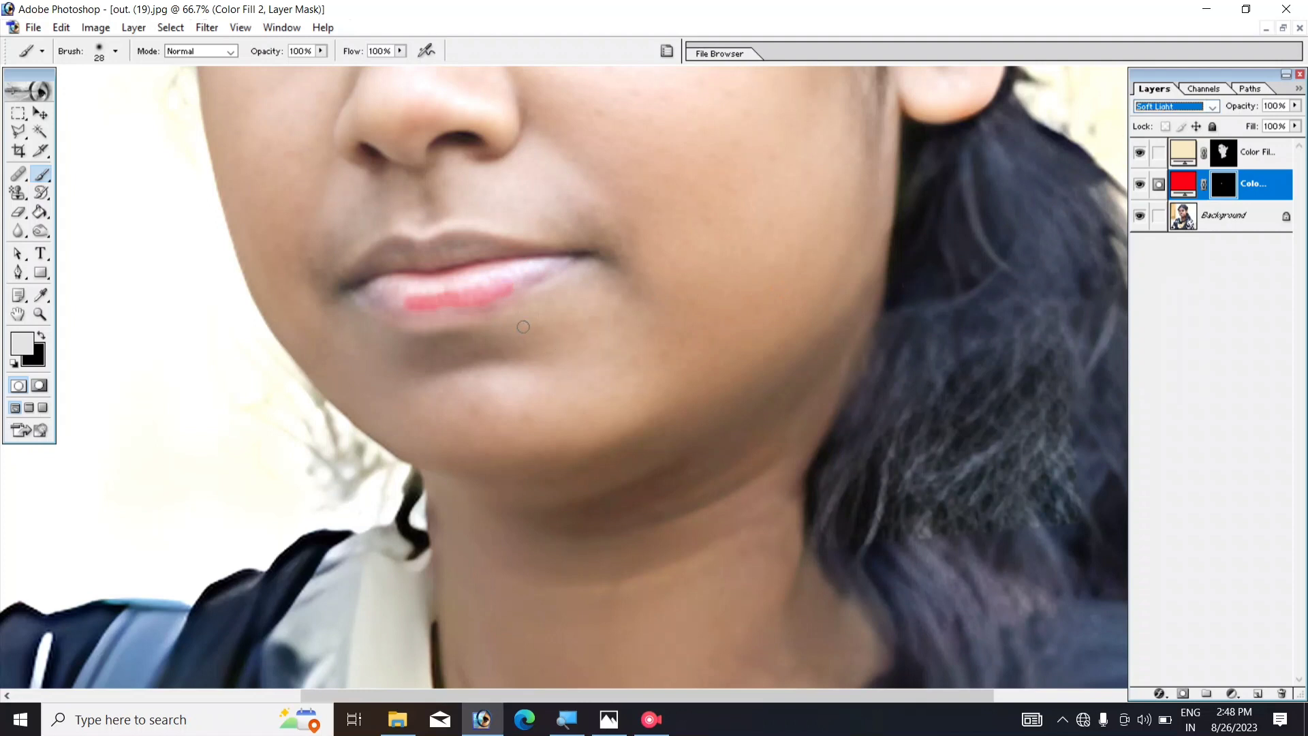
pyautogui.moveTo(436, 310)
pyautogui.mouseDown()
pyautogui.moveTo(472, 305)
pyautogui.moveTo(392, 314)
pyautogui.moveTo(361, 289)
pyautogui.moveTo(513, 275)
pyautogui.moveTo(466, 297)
pyautogui.moveTo(521, 286)
pyautogui.moveTo(528, 271)
pyautogui.moveTo(482, 277)
pyautogui.moveTo(473, 286)
pyautogui.moveTo(551, 268)
pyautogui.moveTo(409, 262)
pyautogui.moveTo(475, 263)
pyautogui.moveTo(402, 248)
pyautogui.moveTo(387, 269)
pyautogui.moveTo(434, 265)
pyautogui.moveTo(379, 248)
pyautogui.moveTo(355, 287)
pyautogui.moveTo(391, 261)
pyautogui.moveTo(363, 284)
pyautogui.mouseUp()
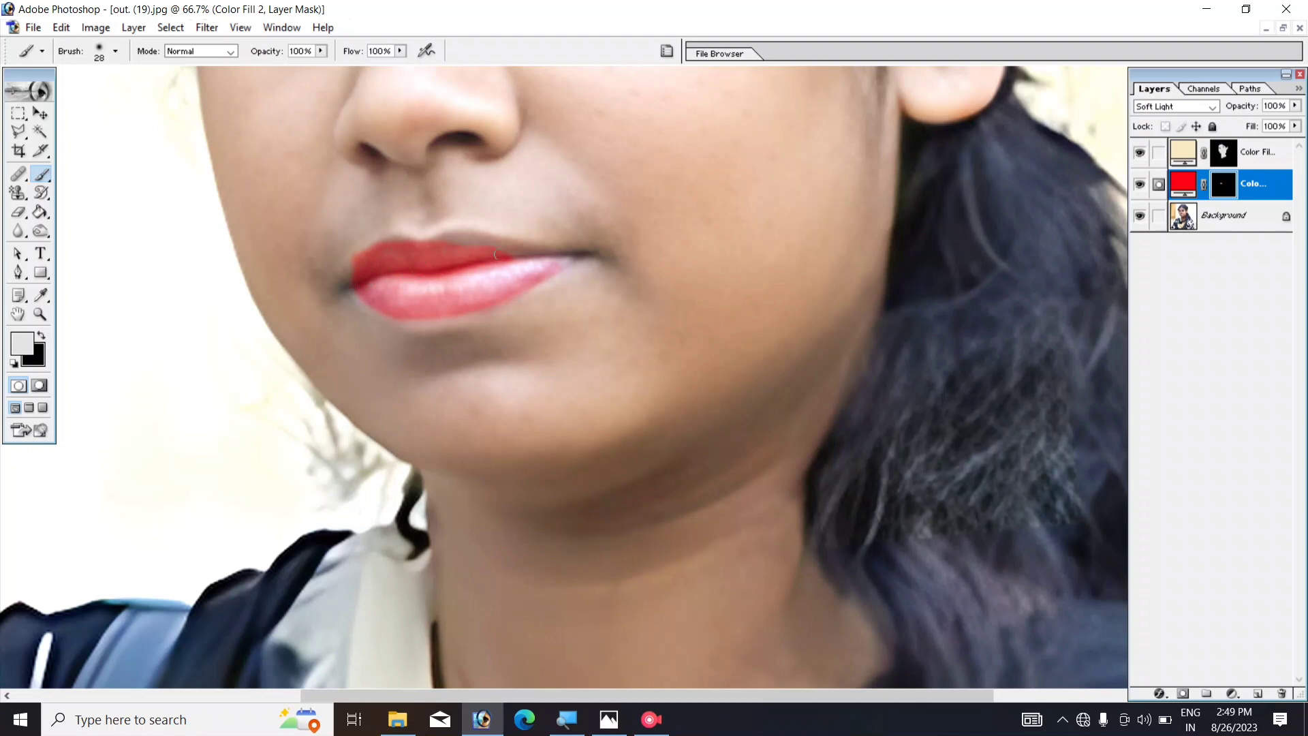
# Step: Touch up Color Fill 2's mask along the upper lip, lower lip and left corner, undoing stray strokes
pyautogui.moveTo(495, 254)
pyautogui.mouseDown()
pyautogui.moveTo(523, 258)
pyautogui.moveTo(454, 246)
pyautogui.moveTo(483, 238)
pyautogui.moveTo(541, 259)
pyautogui.mouseUp()
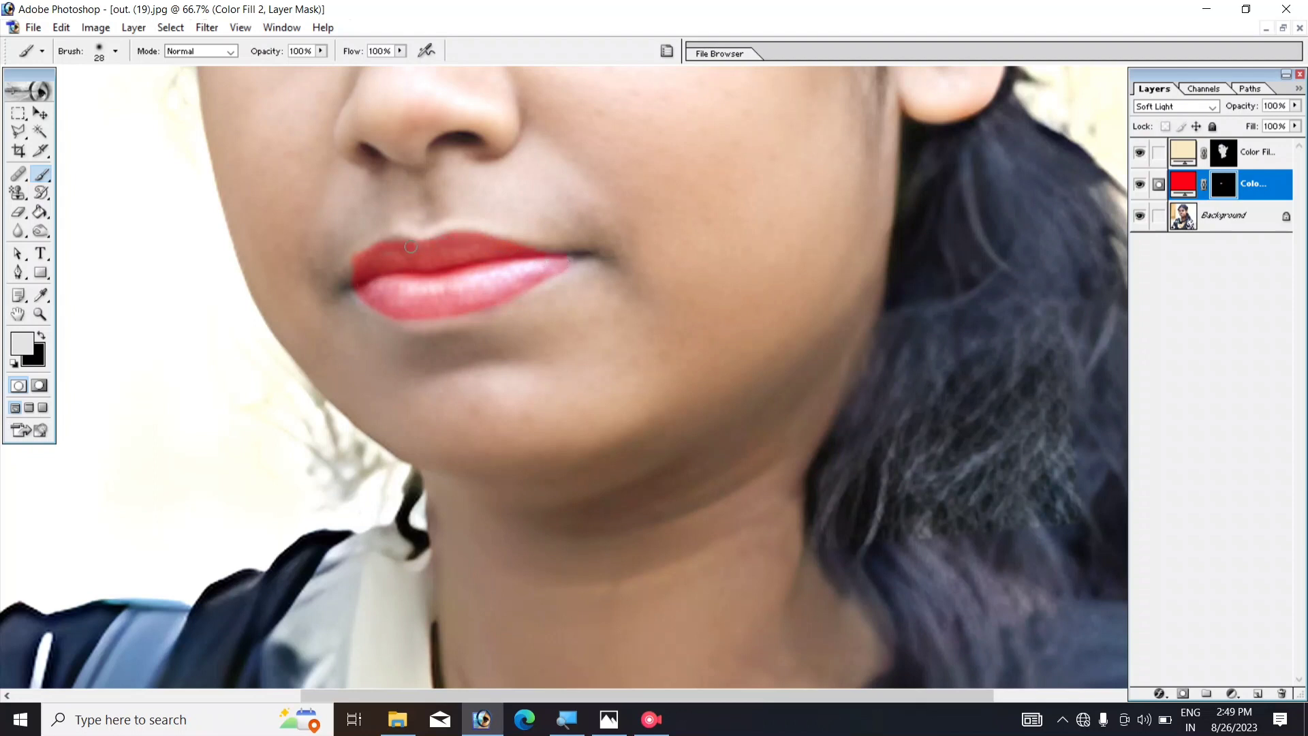
pyautogui.moveTo(352, 272); pyautogui.dragTo(365, 301)
pyautogui.moveTo(415, 320)
pyautogui.mouseDown()
pyautogui.moveTo(494, 310)
pyautogui.moveTo(572, 276)
pyautogui.mouseUp()
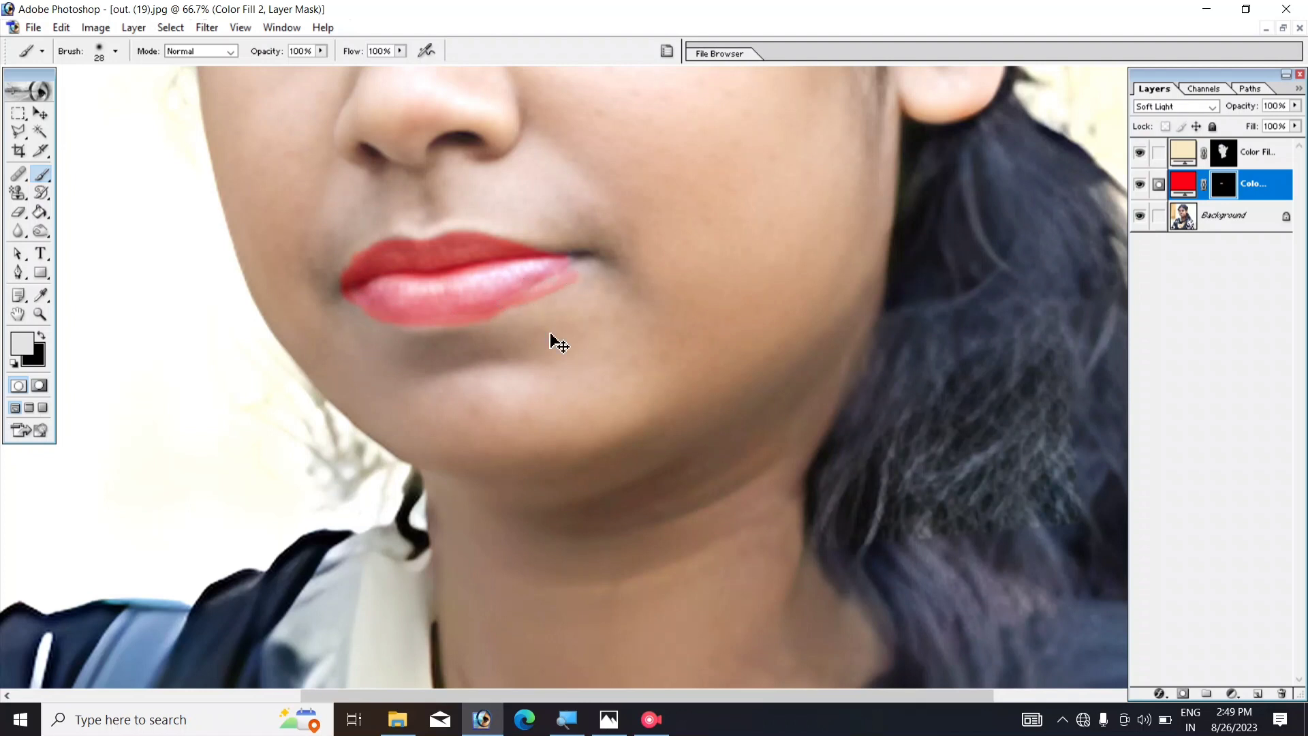
pyautogui.hotkey('ctrl', 'z')
pyautogui.moveTo(517, 295)
pyautogui.mouseDown()
pyautogui.moveTo(577, 266)
pyautogui.moveTo(549, 279)
pyautogui.moveTo(566, 261)
pyautogui.moveTo(530, 268)
pyautogui.moveTo(528, 250)
pyautogui.moveTo(440, 243)
pyautogui.mouseUp()
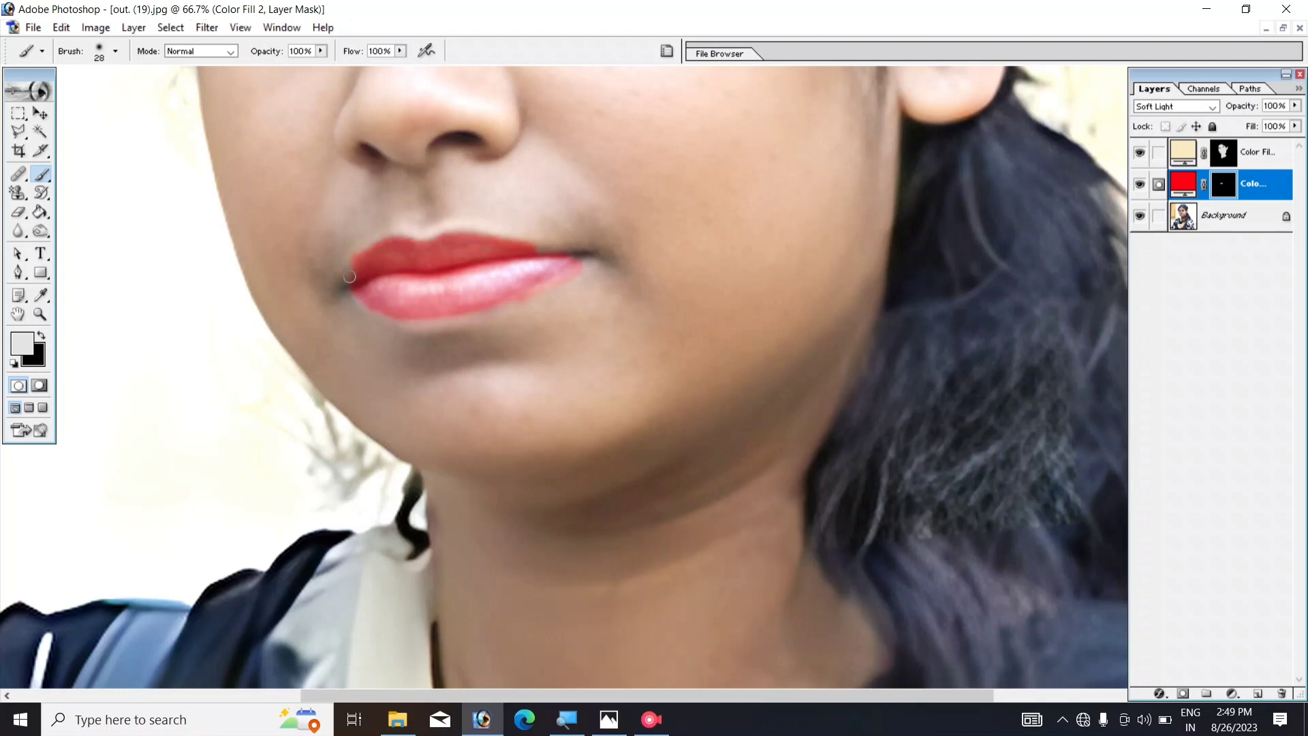
pyautogui.moveTo(350, 276); pyautogui.dragTo(353, 285)
pyautogui.hotkey('ctrl', '-')
pyautogui.hotkey('ctrl', '-')
pyautogui.hotkey('ctrl', '-')
pyautogui.hotkey('ctrl', '-')
pyautogui.hotkey('ctrl', '-')
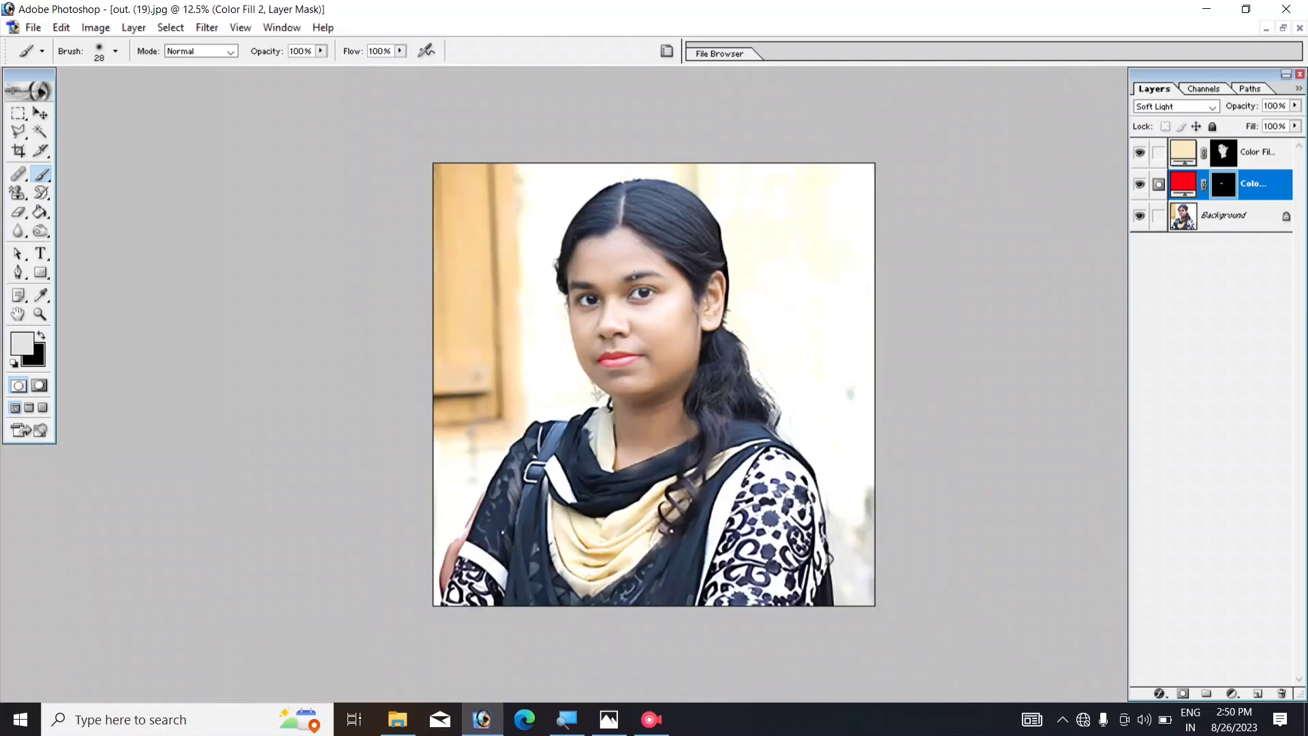
# Step: Set the red Color Fill 2 layer's opacity to 77%
pyautogui.hotkey('ctrl', '+')
pyautogui.hotkey('ctrl', '+')
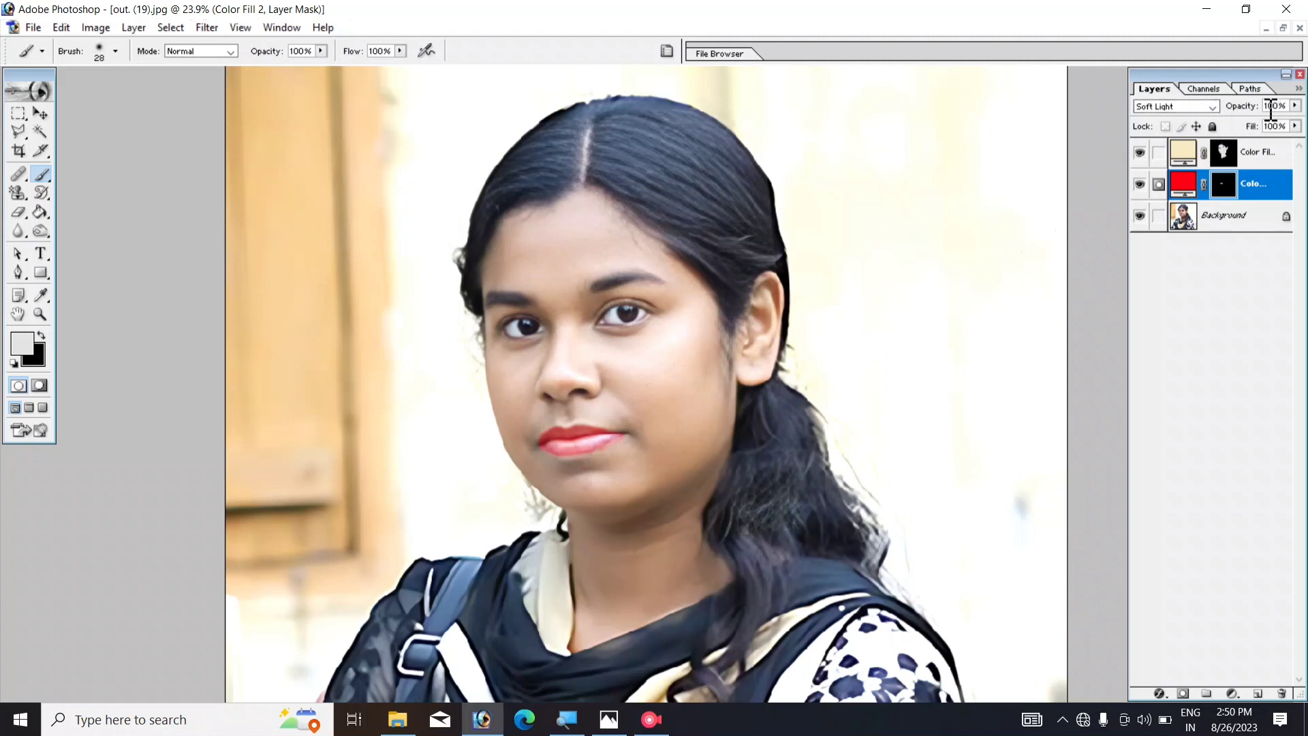
pyautogui.click(1293, 106)
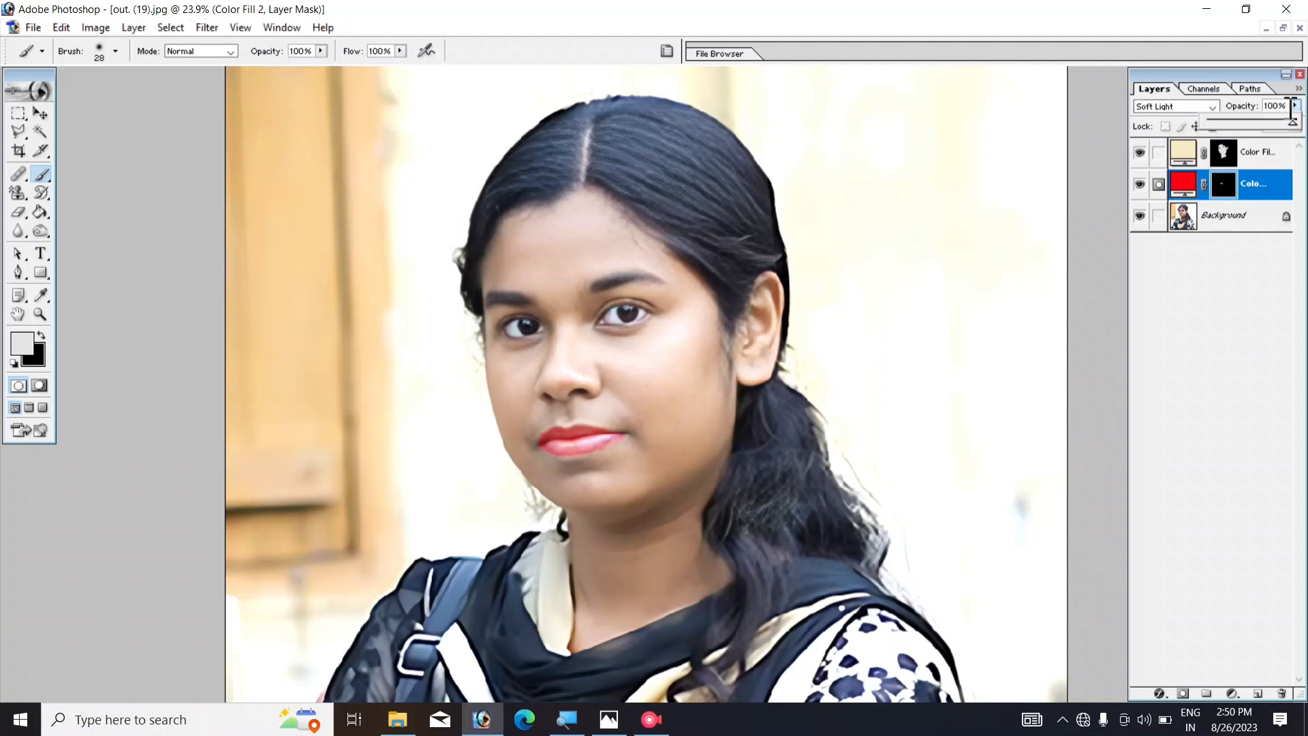
pyautogui.moveTo(1292, 122); pyautogui.dragTo(1264, 133)
pyautogui.moveTo(1271, 123)
pyautogui.mouseDown()
pyautogui.moveTo(1238, 130)
pyautogui.moveTo(1278, 132)
pyautogui.mouseUp()
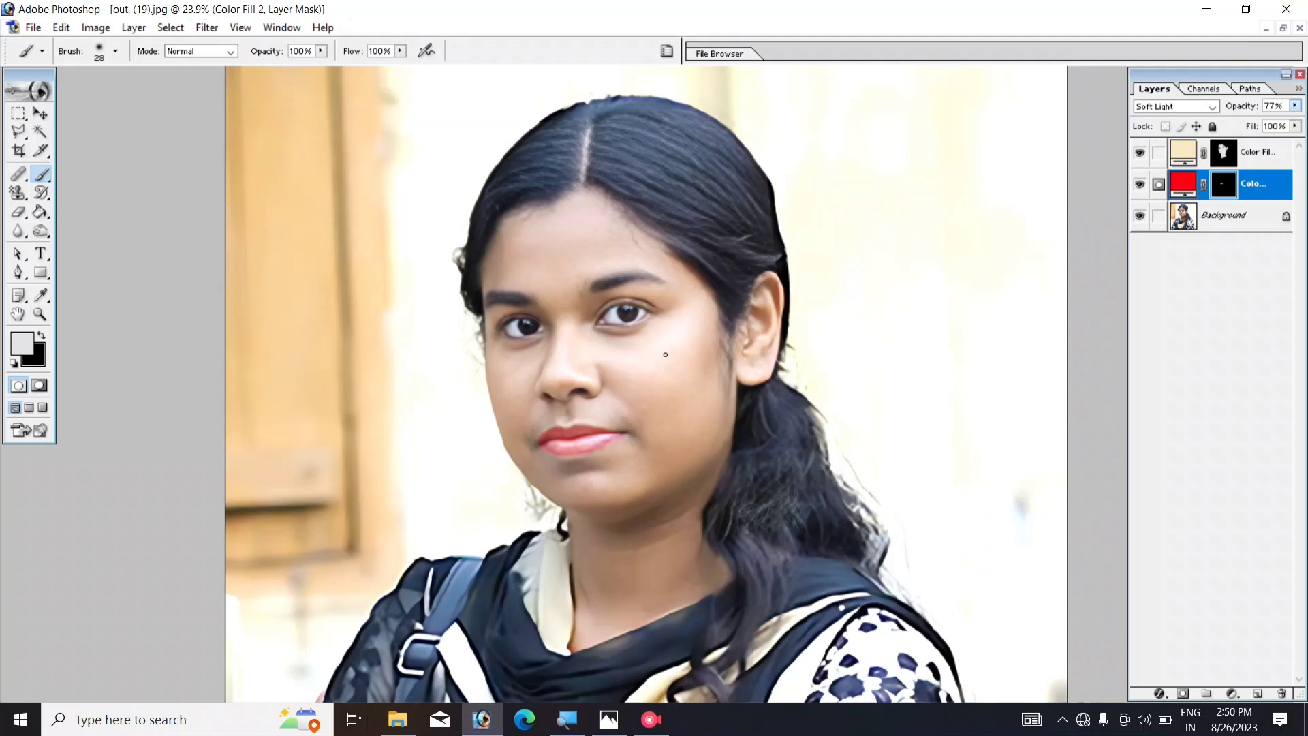
pyautogui.scroll(-2, 733, 323)
pyautogui.scroll(-1, 702, 348)
pyautogui.scroll(1, 681, 361)
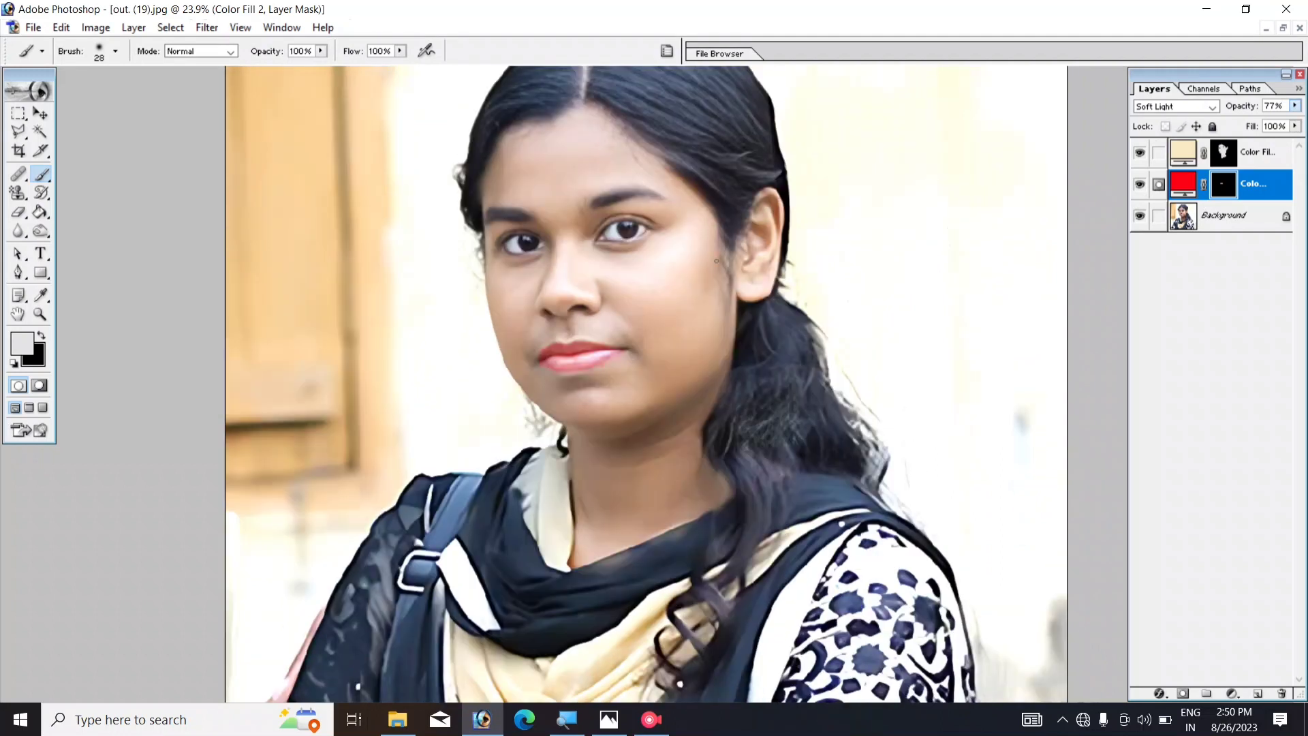
pyautogui.scroll(1, 658, 377)
pyautogui.scroll(1, 659, 377)
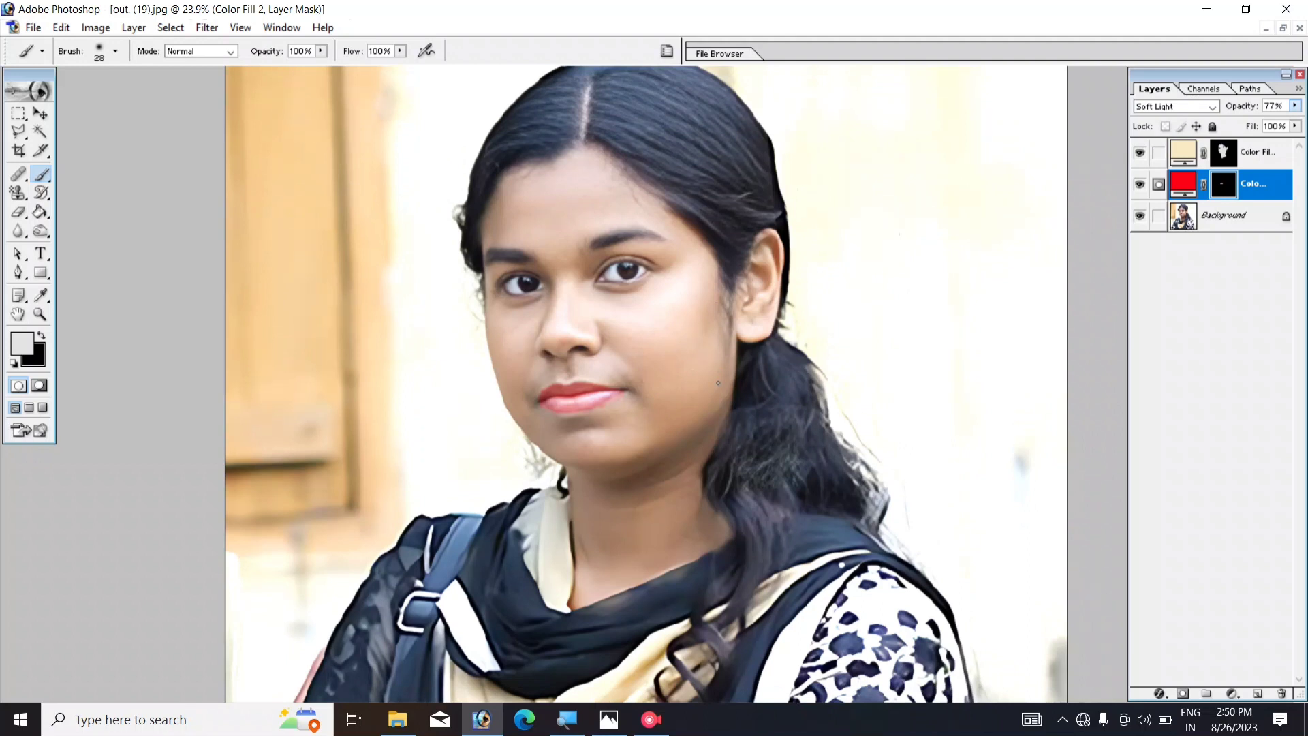
pyautogui.scroll(-1, 686, 334)
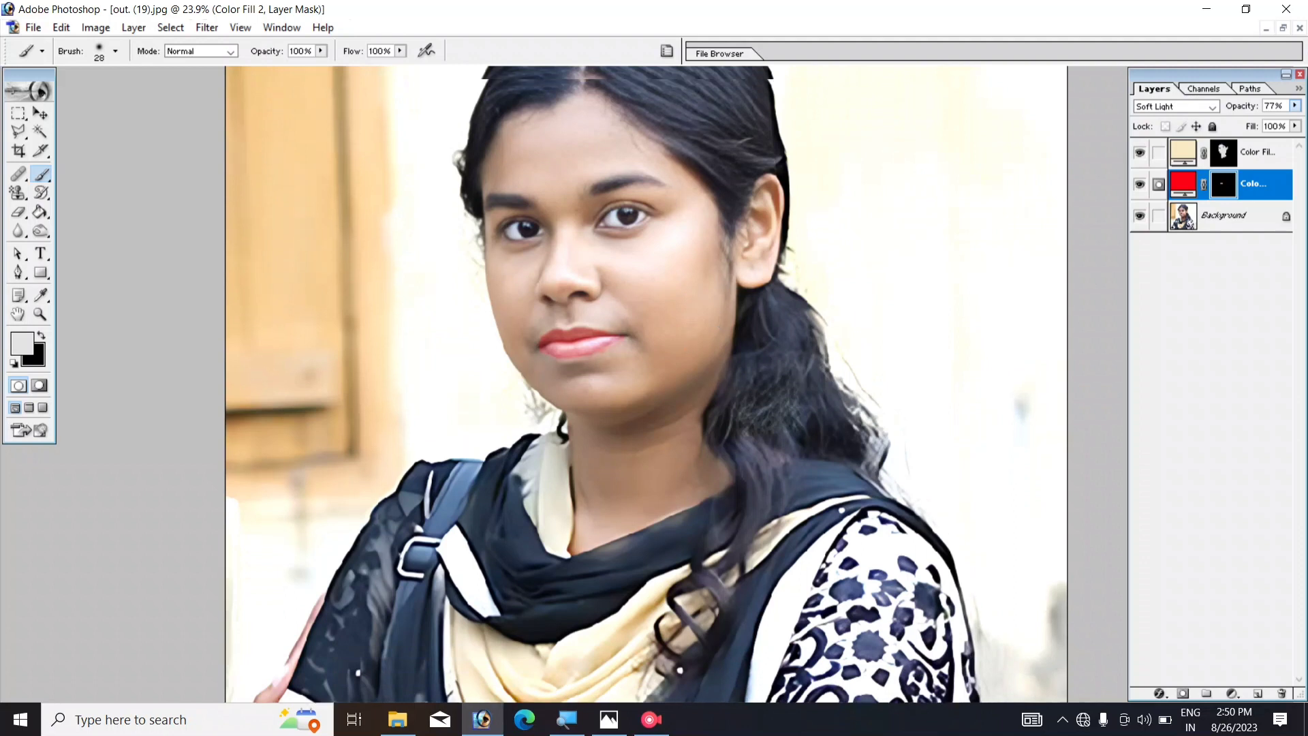
pyautogui.scroll(1, 561, 351)
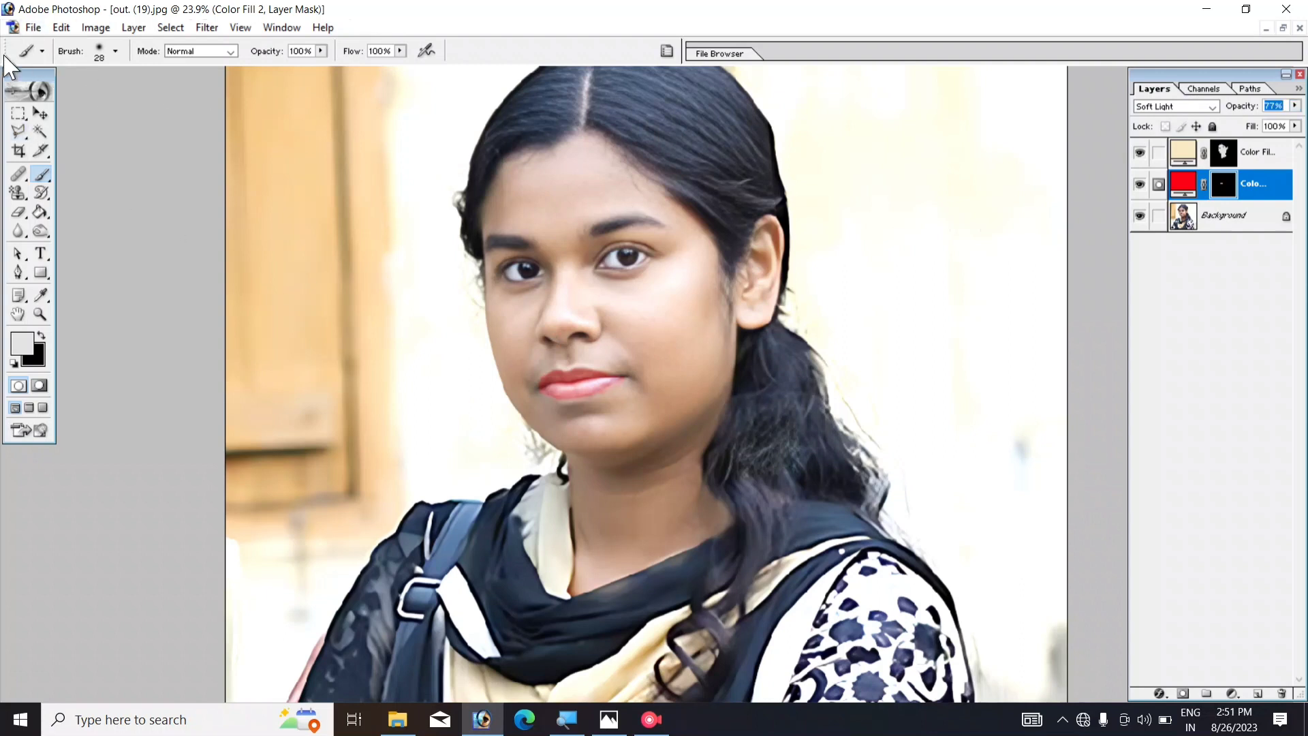
# Step: Save the portrait to the Desktop as JPEG 'gdfg' at Maximum quality 12
pyautogui.click(32, 29)
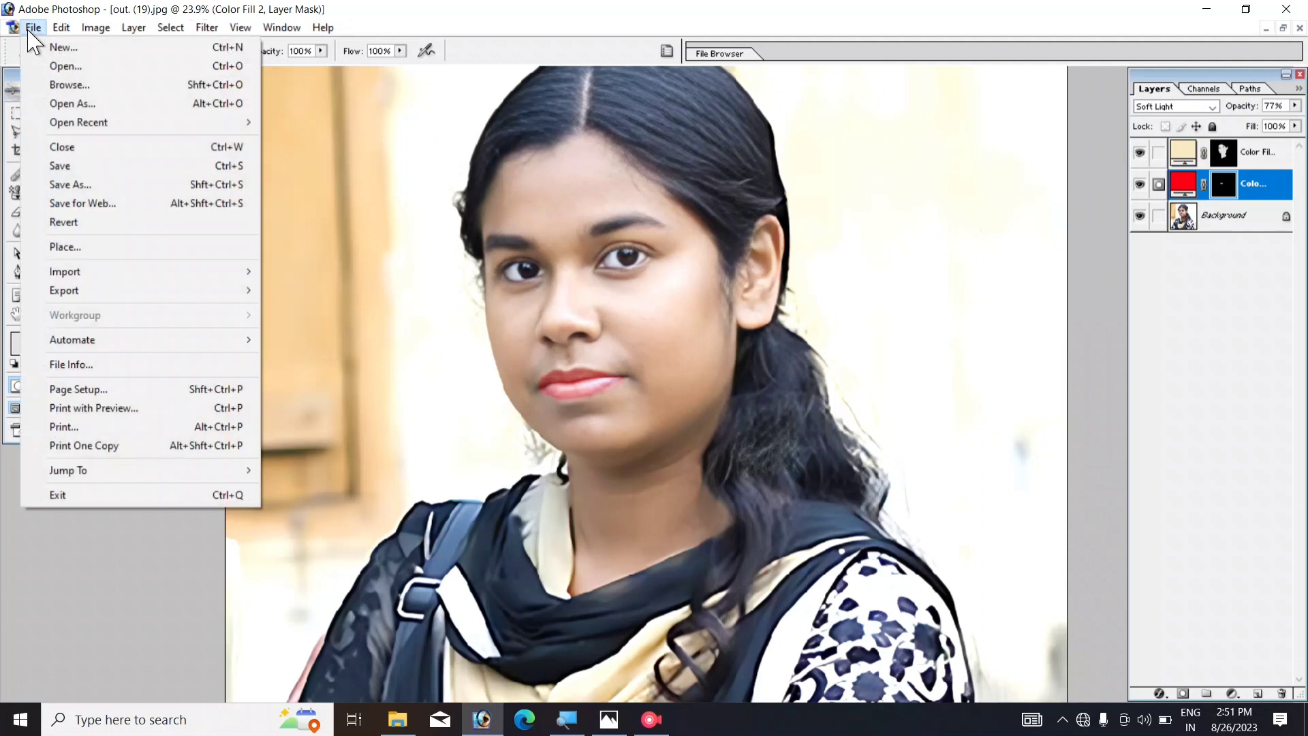
pyautogui.click(56, 186)
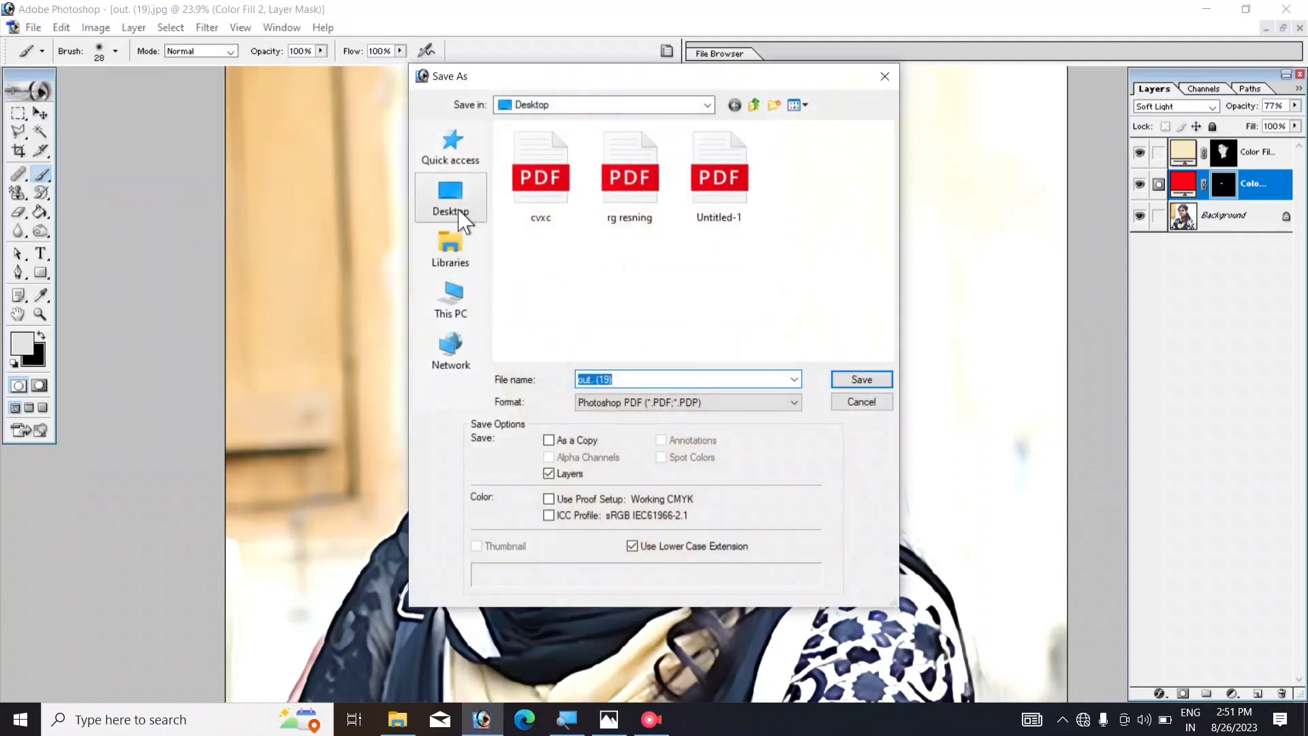
pyautogui.click(453, 206)
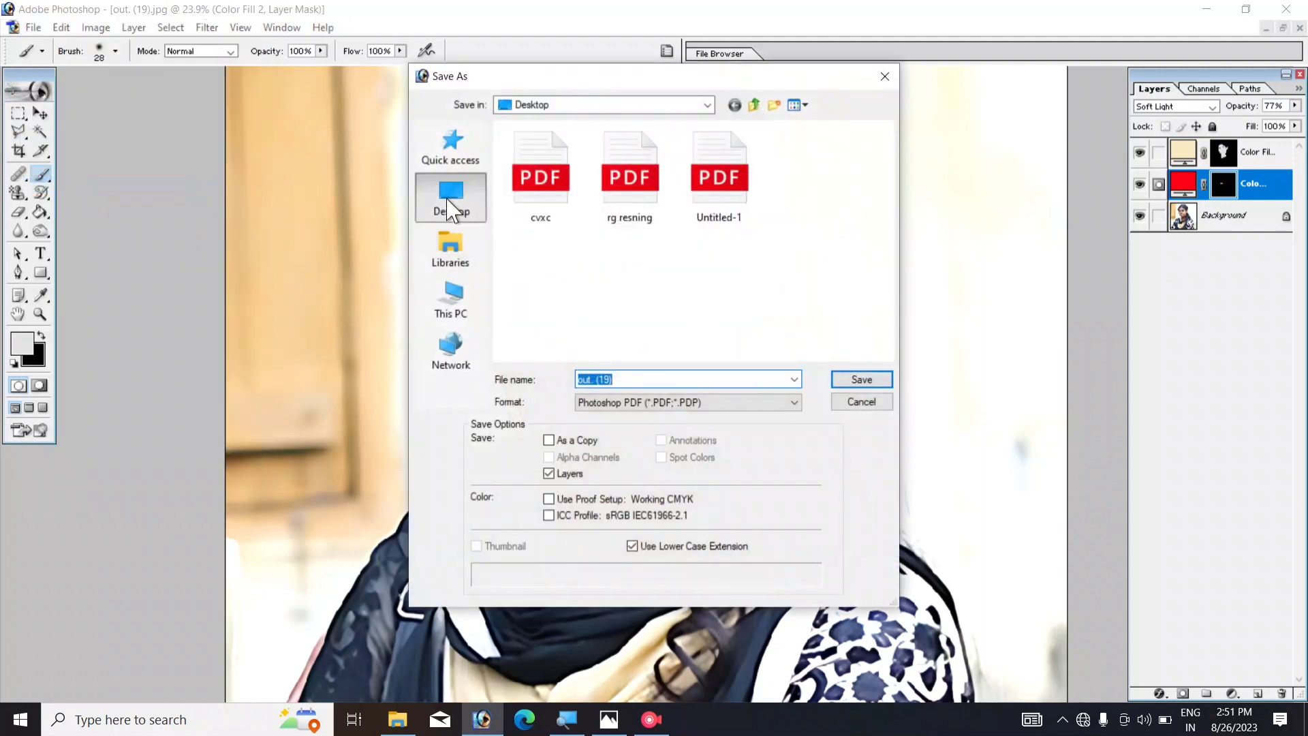
pyautogui.click(633, 403)
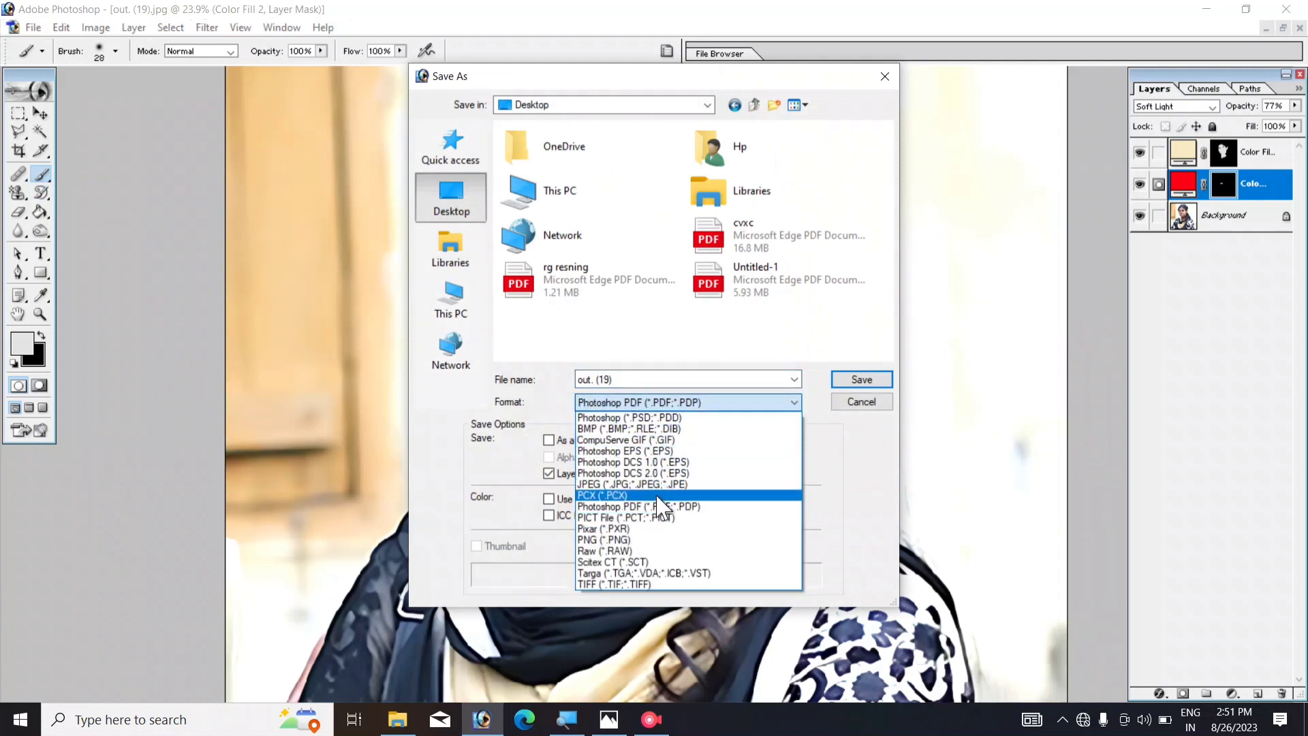
pyautogui.click(639, 485)
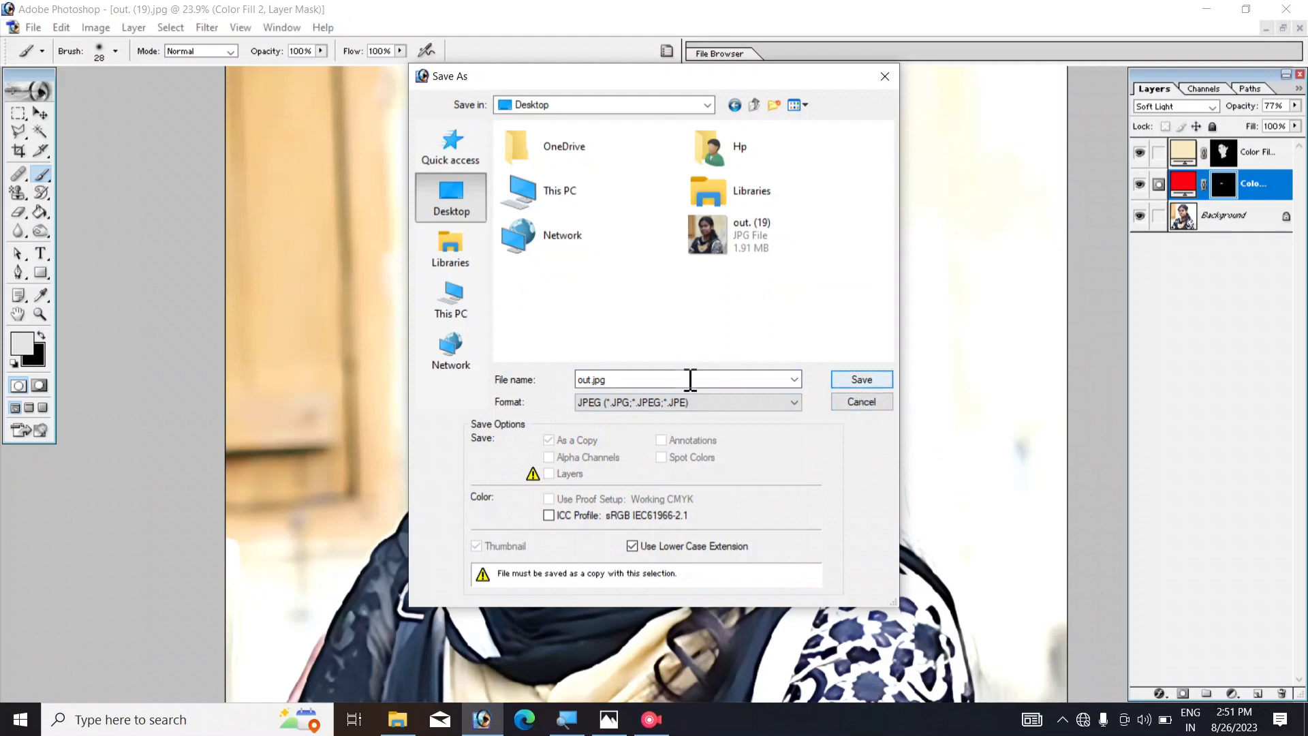
pyautogui.write('yyfd')
pyautogui.click(855, 379)
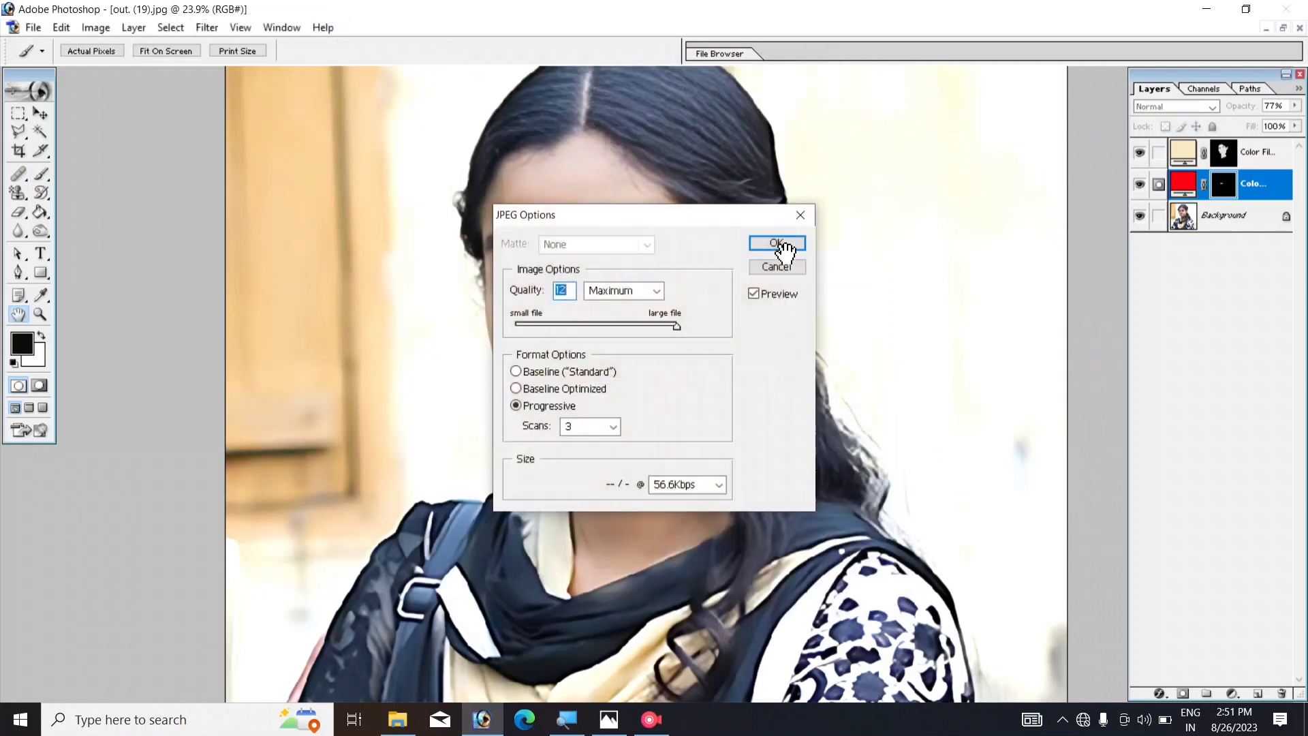
pyautogui.click(782, 246)
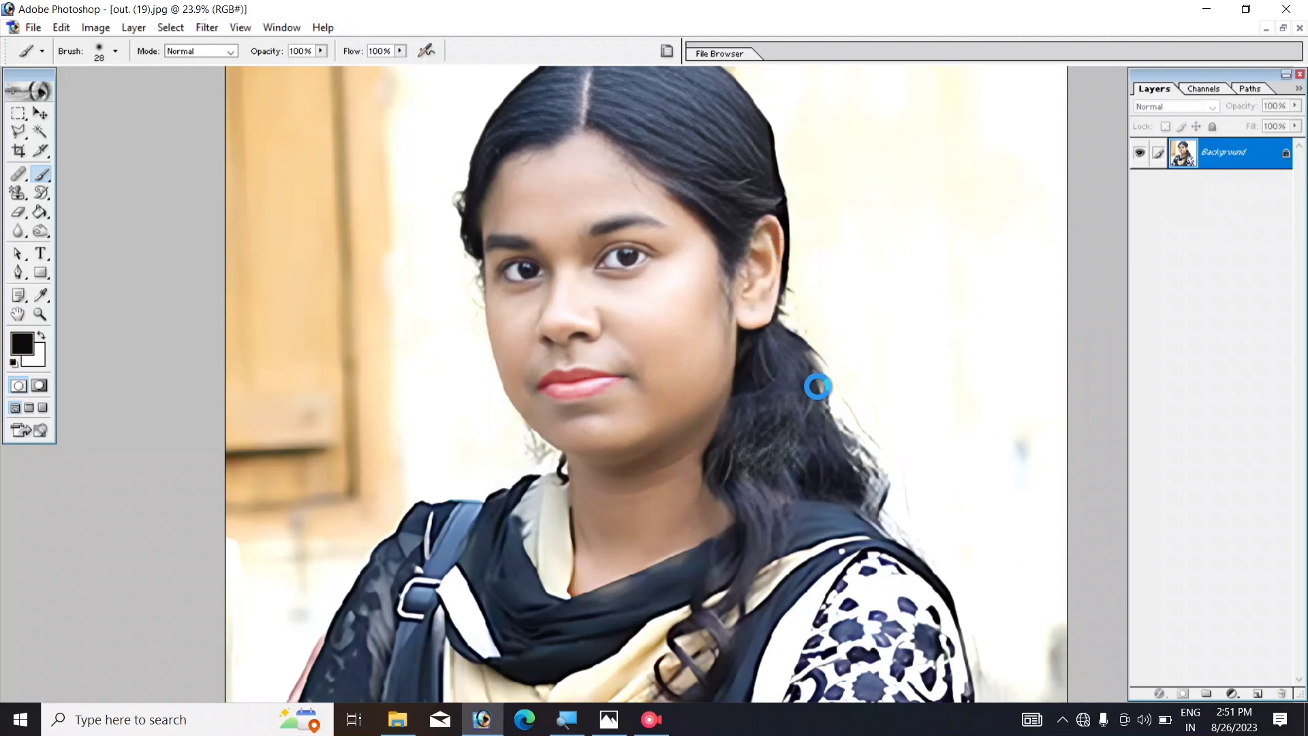
# Step: Close the edited document without saving and open the saved gdfg.jpg
pyautogui.hotkey('ctrl', 'z')
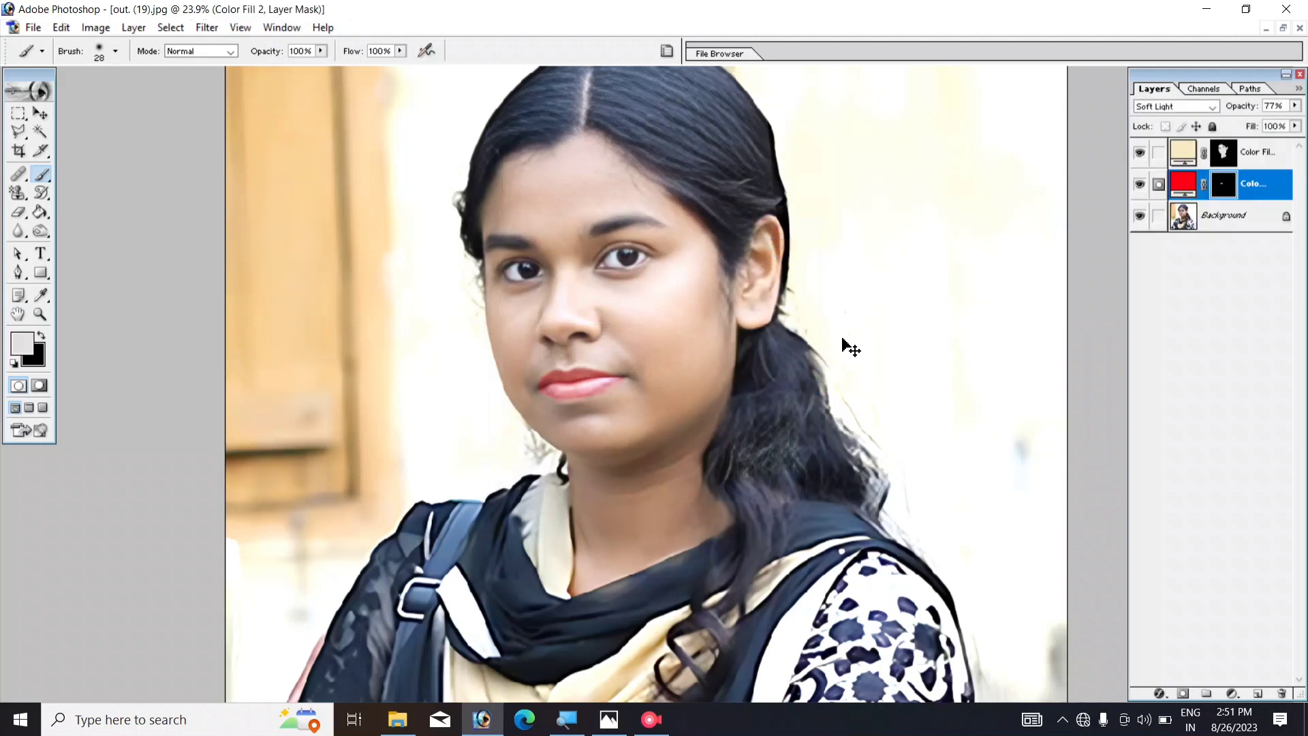
pyautogui.hotkey('ctrl', 'w')
pyautogui.click(656, 279)
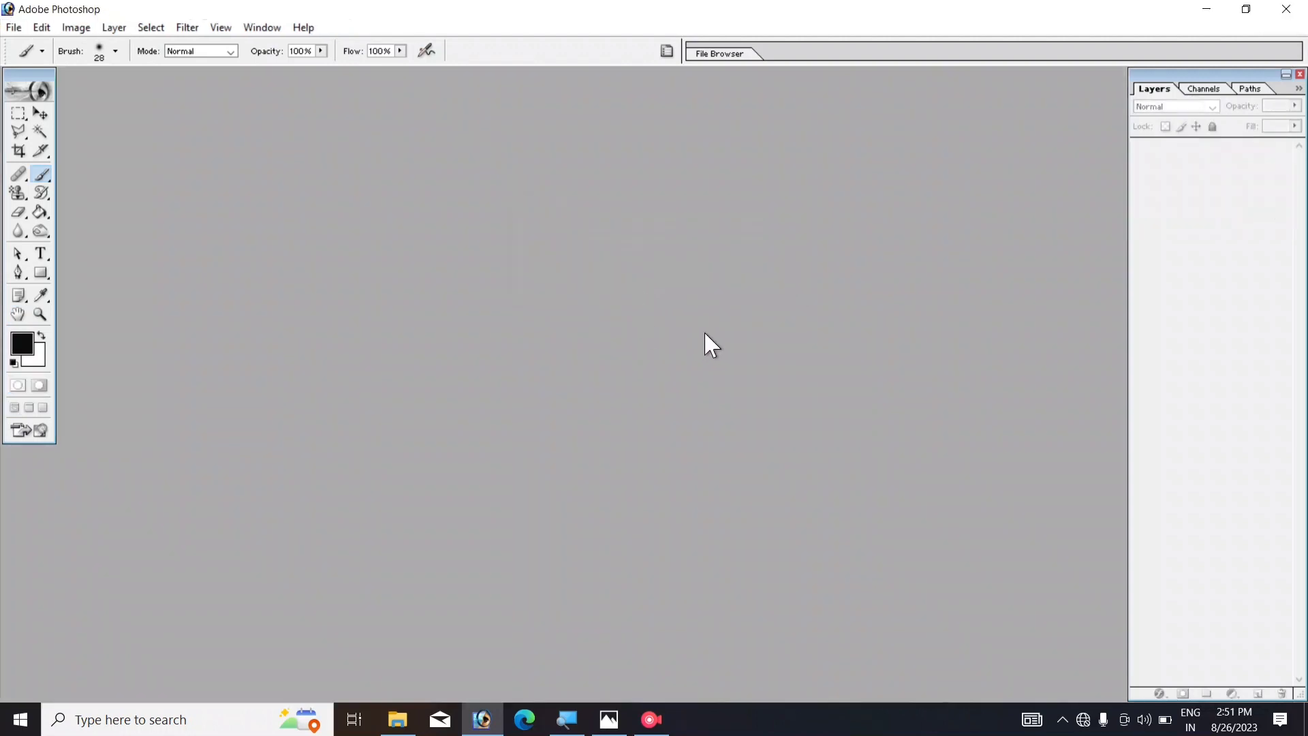
pyautogui.hotkey('ctrl', 'o')
pyautogui.click(721, 205)
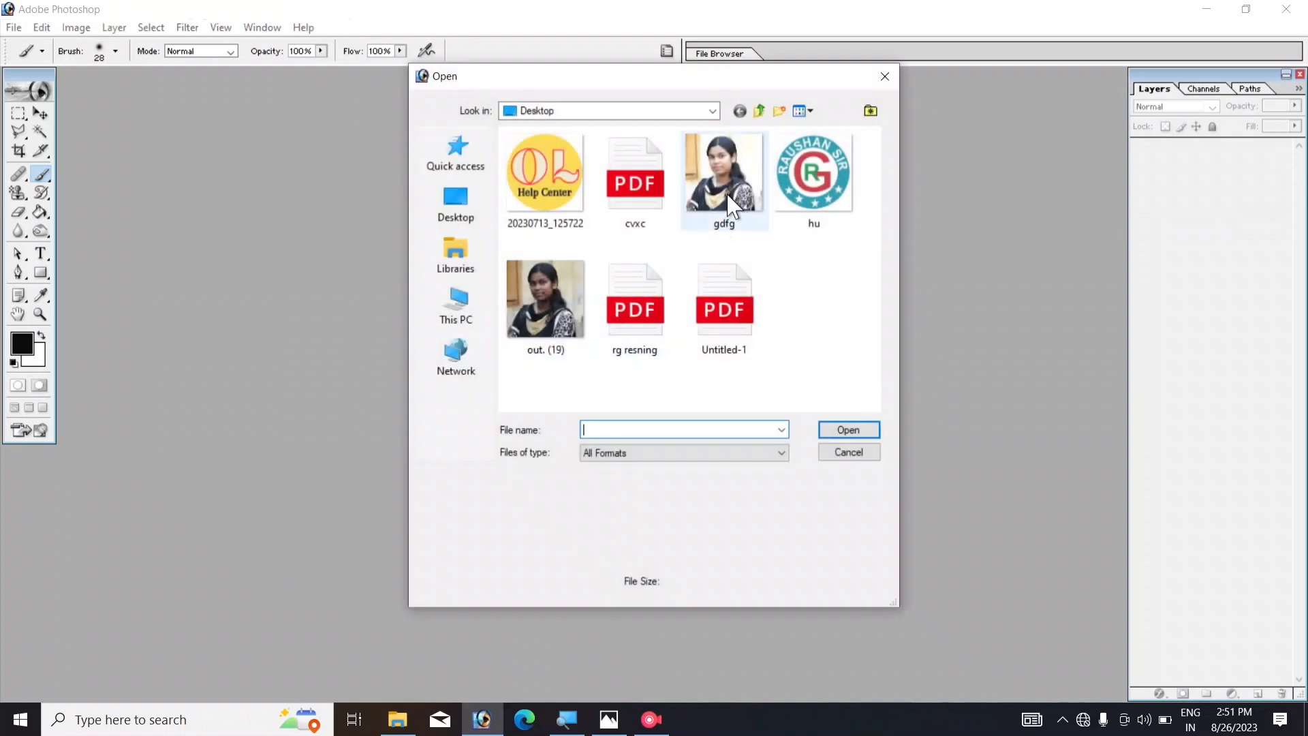
pyautogui.click(842, 427)
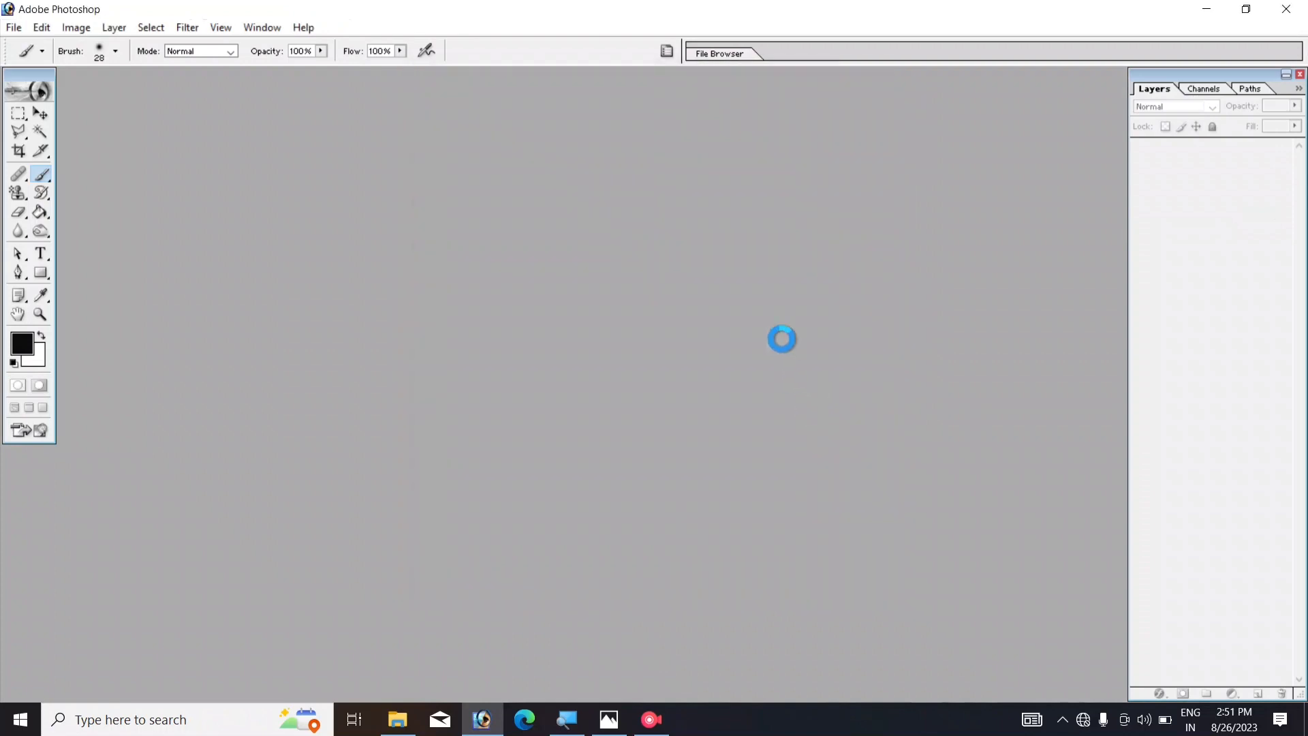
# Step: Open the original out. (19).jpg and place both photo windows side by side
pyautogui.hotkey('ctrl', 'o')
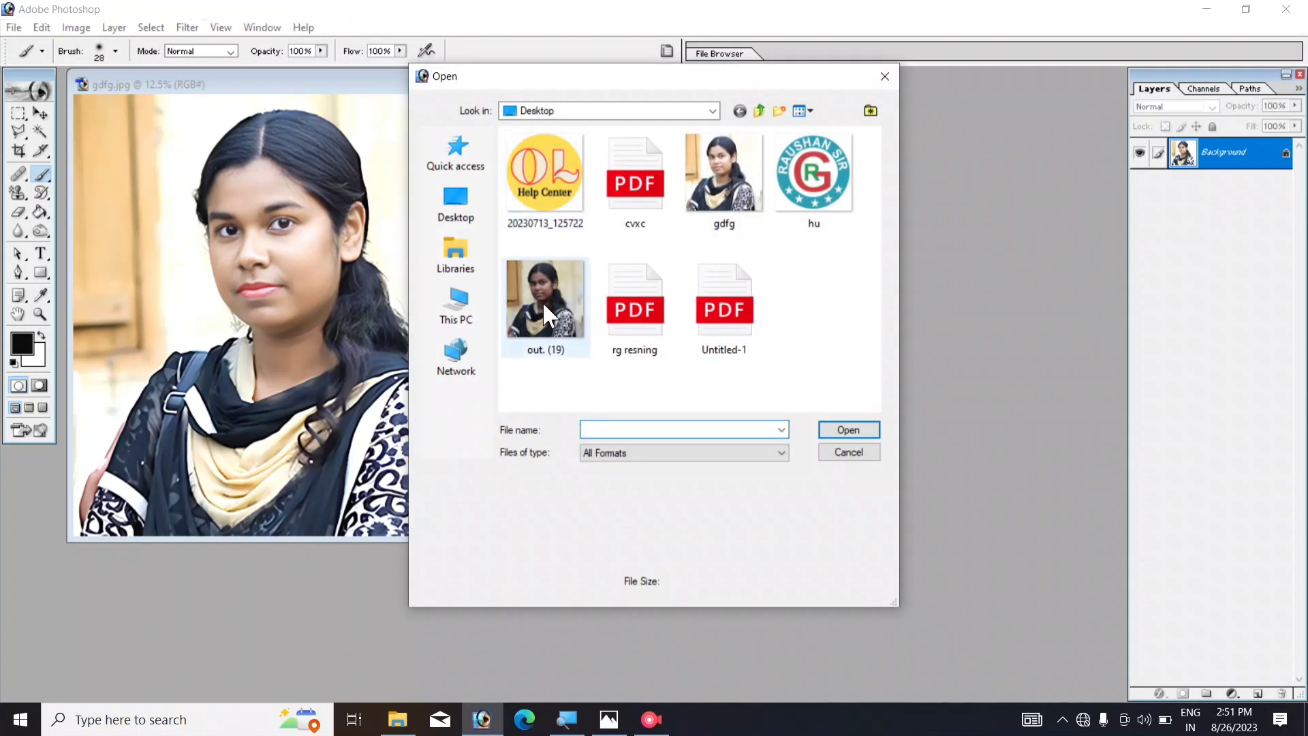
pyautogui.click(542, 301)
pyautogui.click(845, 429)
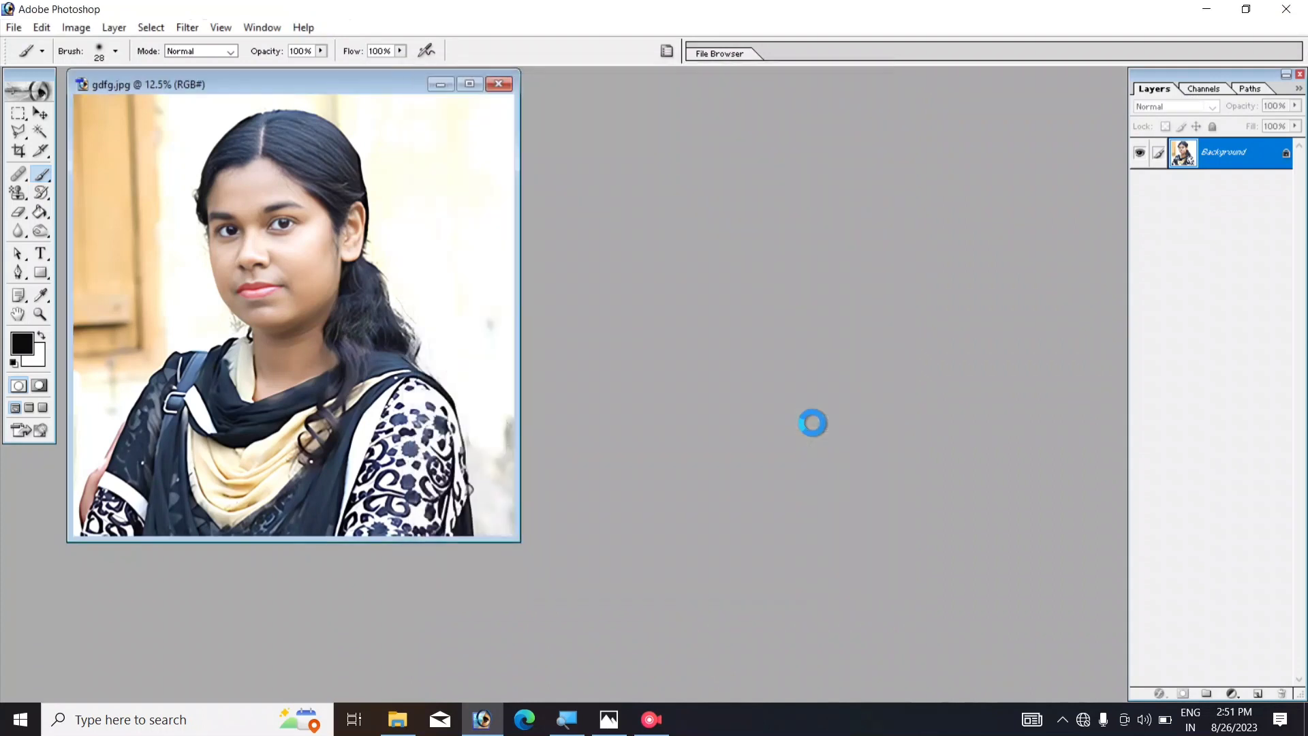
pyautogui.moveTo(267, 99)
pyautogui.mouseDown()
pyautogui.moveTo(238, 162)
pyautogui.moveTo(470, 163)
pyautogui.moveTo(750, 134)
pyautogui.moveTo(753, 187)
pyautogui.moveTo(810, 142)
pyautogui.mouseUp()
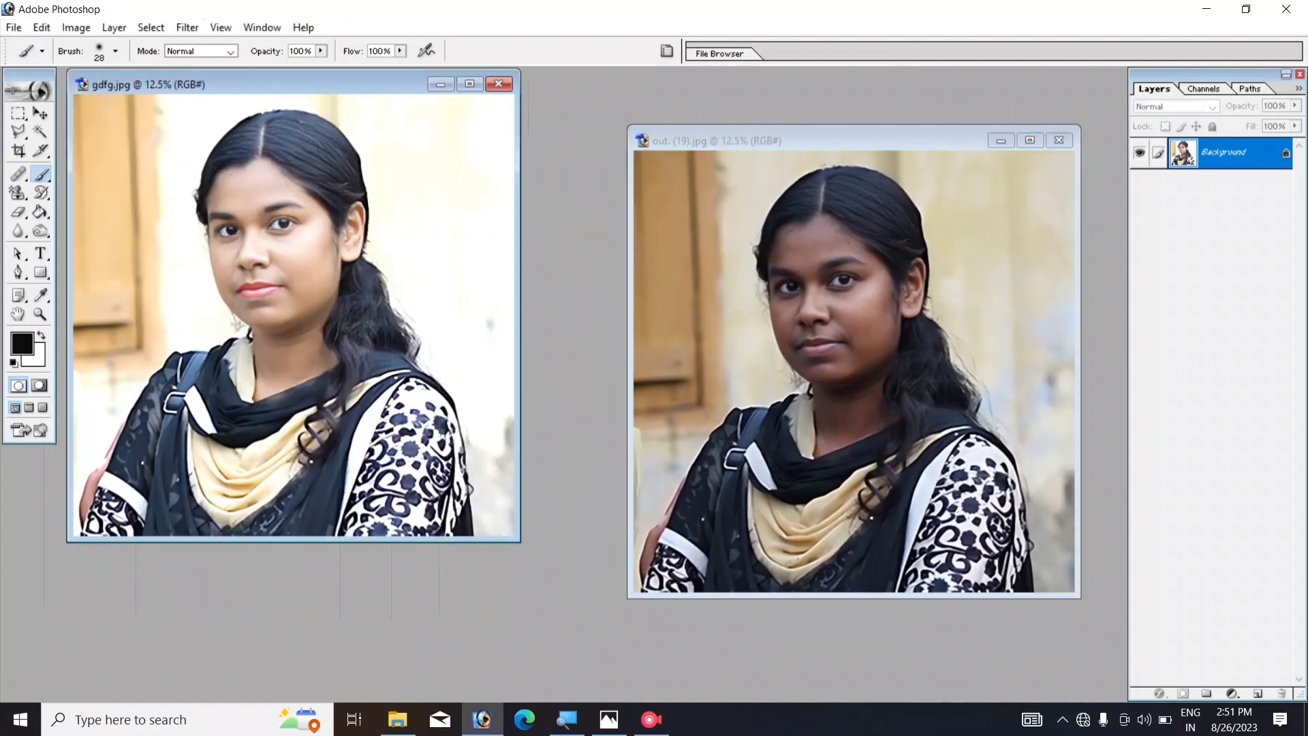
pyautogui.moveTo(283, 92); pyautogui.dragTo(310, 150)
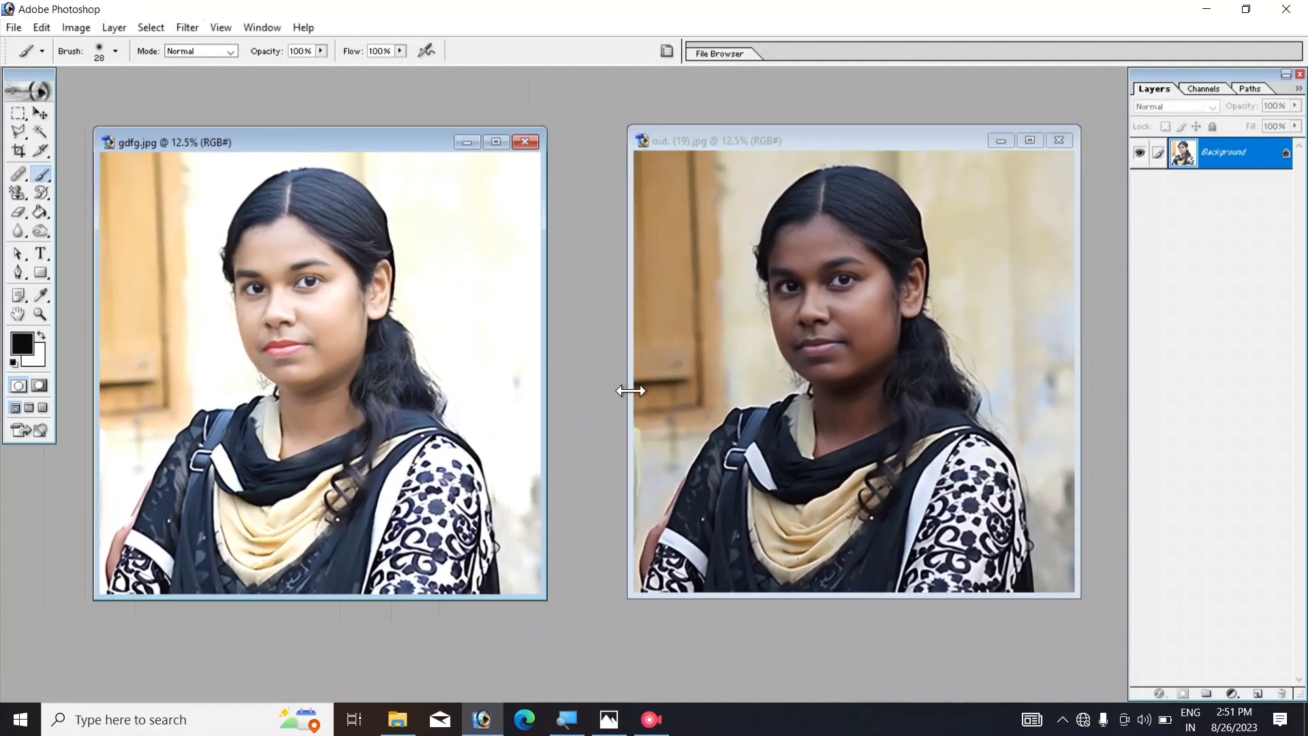